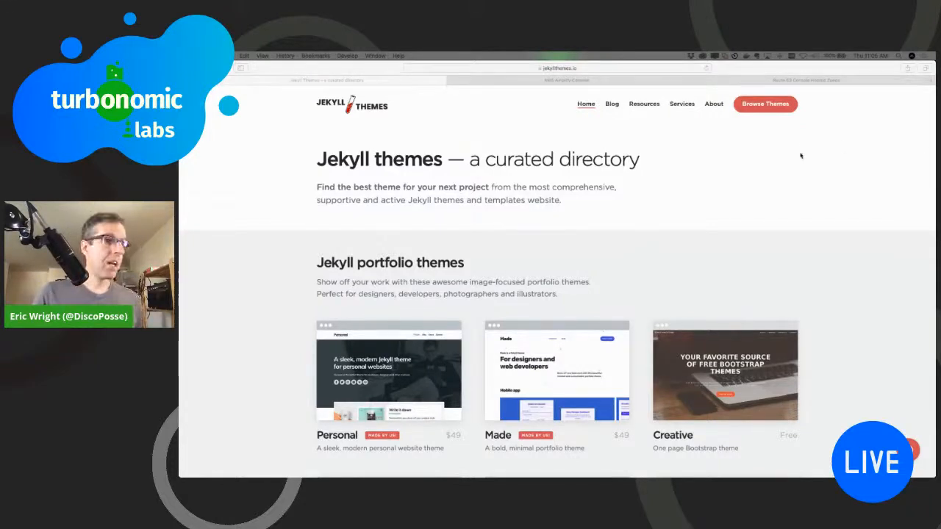
# Step: Browse the Jekyll theme categories and open the documentation themes listing
pyautogui.click(260, 177)
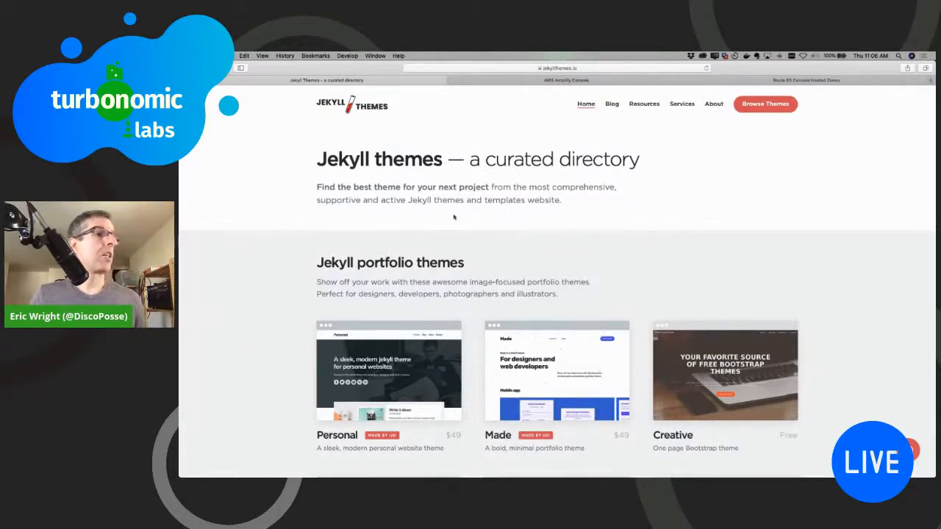
pyautogui.click(776, 103)
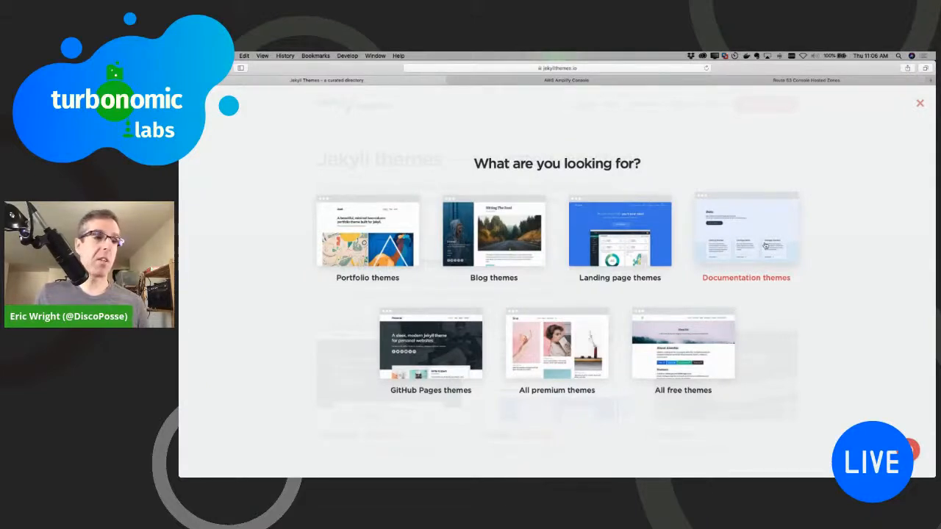
pyautogui.click(767, 246)
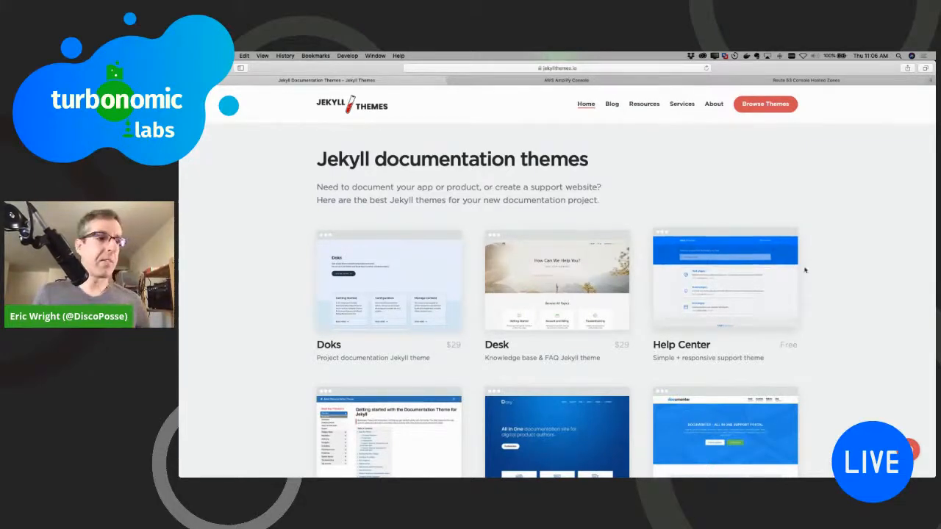
# Step: Find the free Just The Docs theme among the documentation themes and open its page
pyautogui.scroll(-5, 805, 271)
pyautogui.scroll(-2, 443, 234)
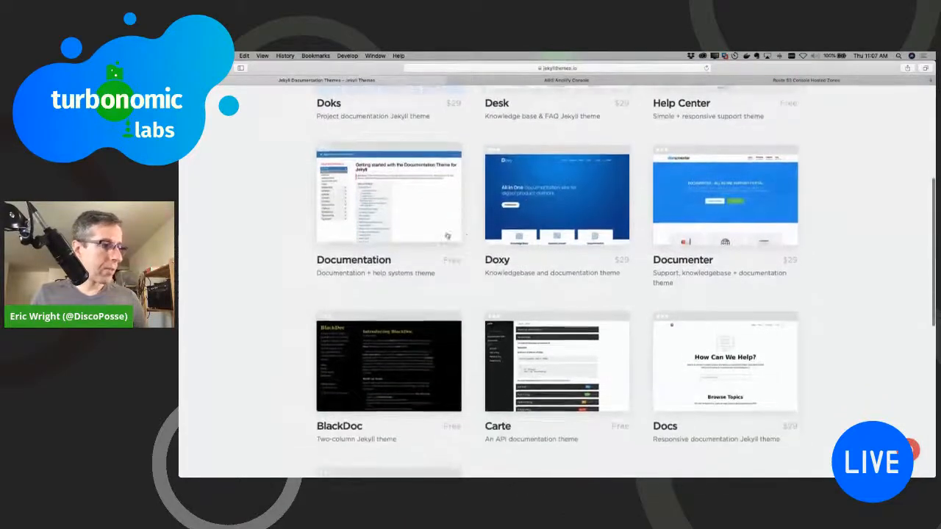
pyautogui.scroll(-2, 406, 241)
pyautogui.scroll(-2, 406, 241)
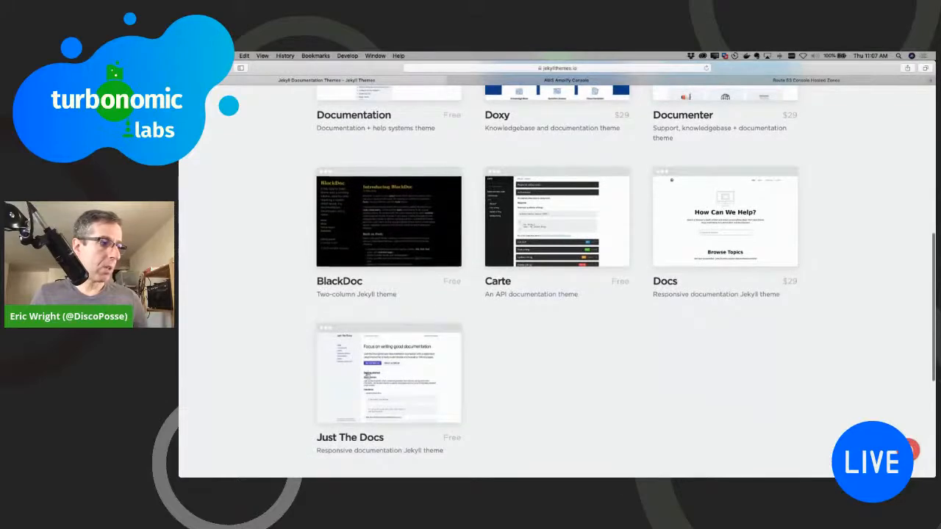
pyautogui.scroll(-1, 373, 358)
pyautogui.click(413, 359)
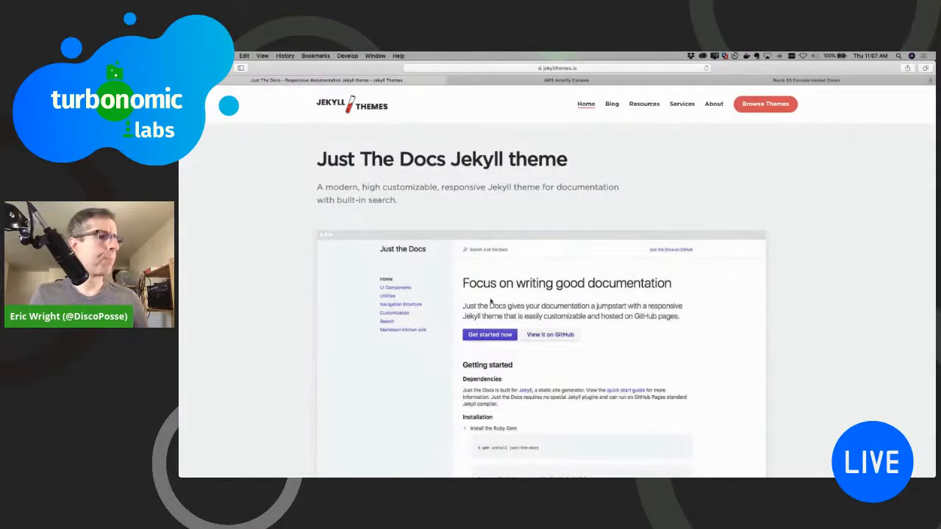
# Step: Open the GitHub repository of the Just The Docs theme from its theme page
pyautogui.scroll(-10, 609, 205)
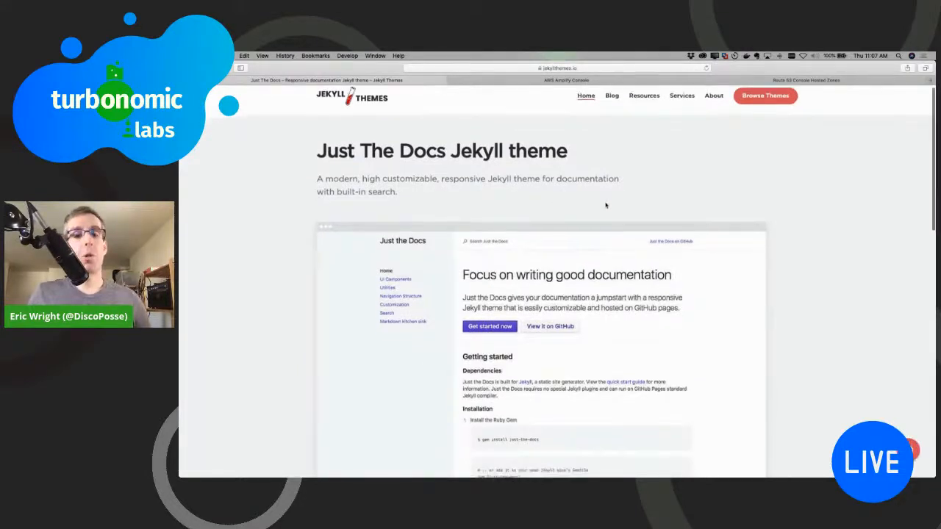
pyautogui.scroll(-1, 604, 206)
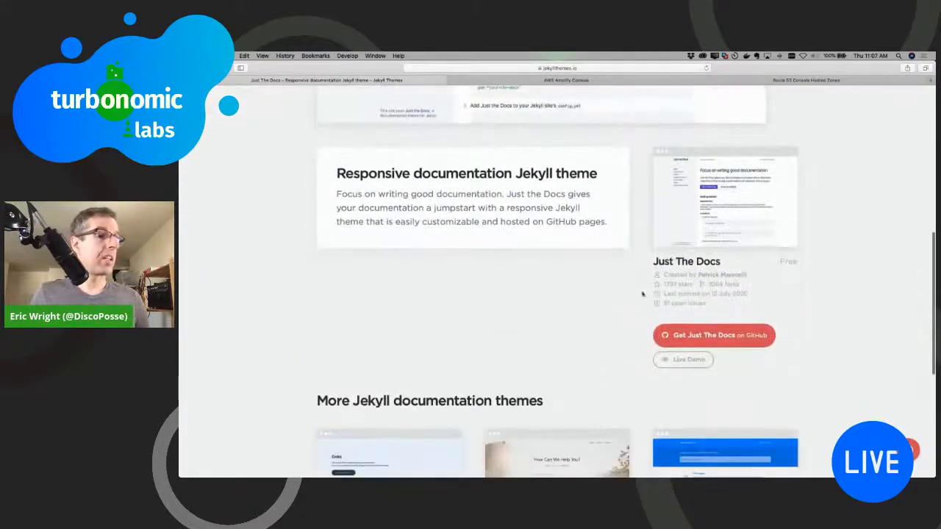
pyautogui.click(728, 338)
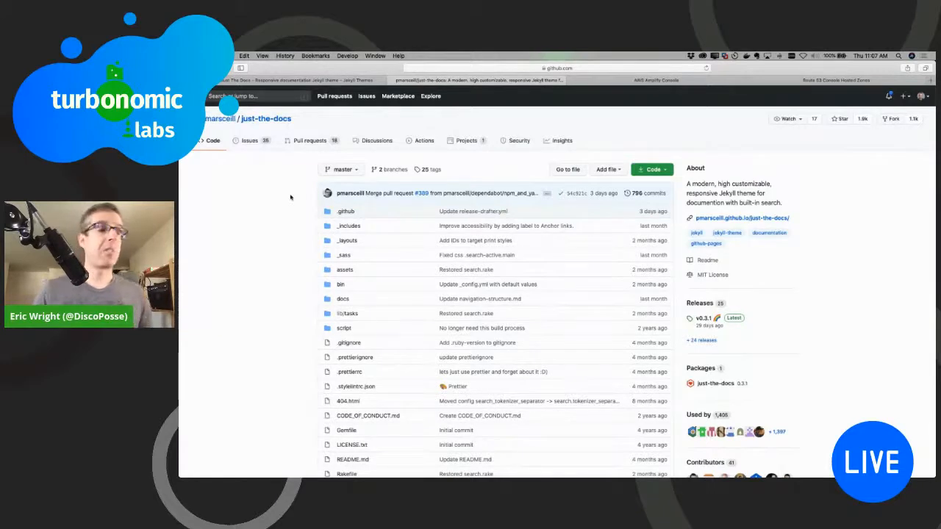
# Step: Fork the just-the-docs repository into the personal GitHub account
pyautogui.click(668, 170)
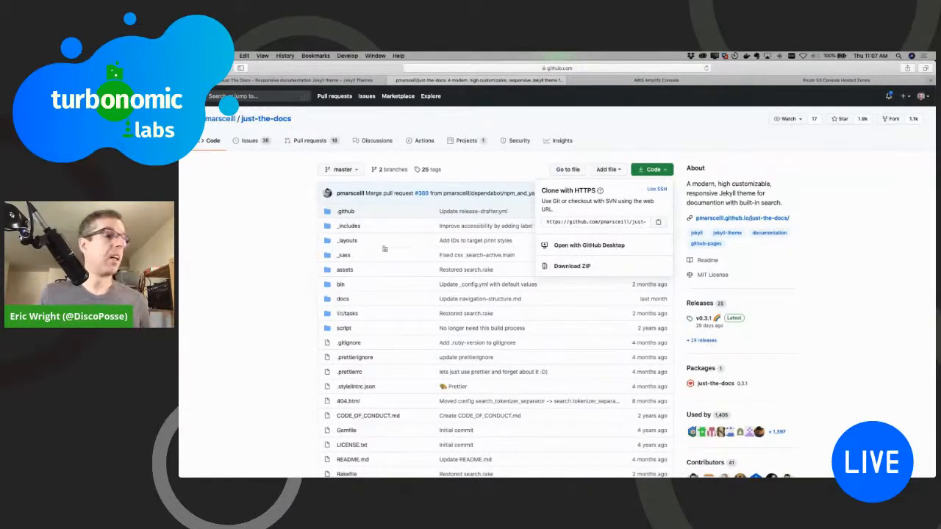
pyautogui.click(255, 257)
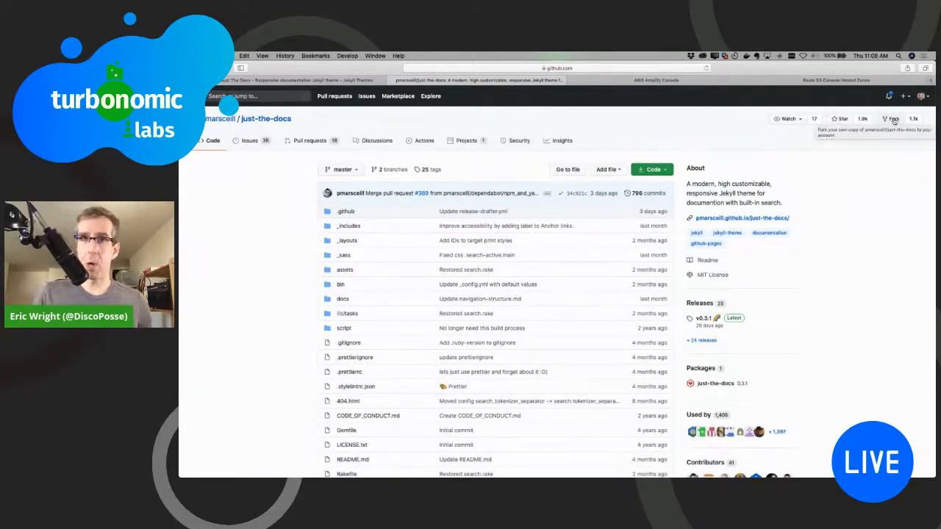
pyautogui.click(892, 119)
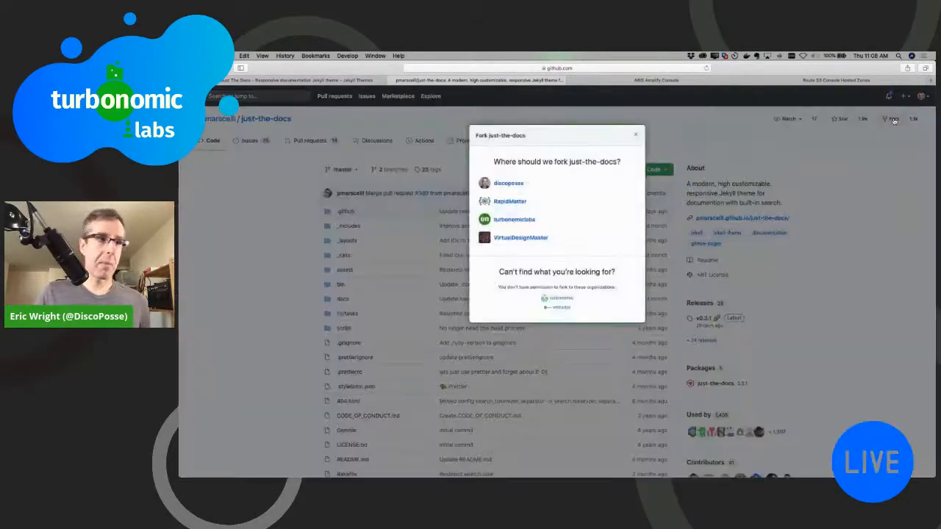
pyautogui.click(509, 183)
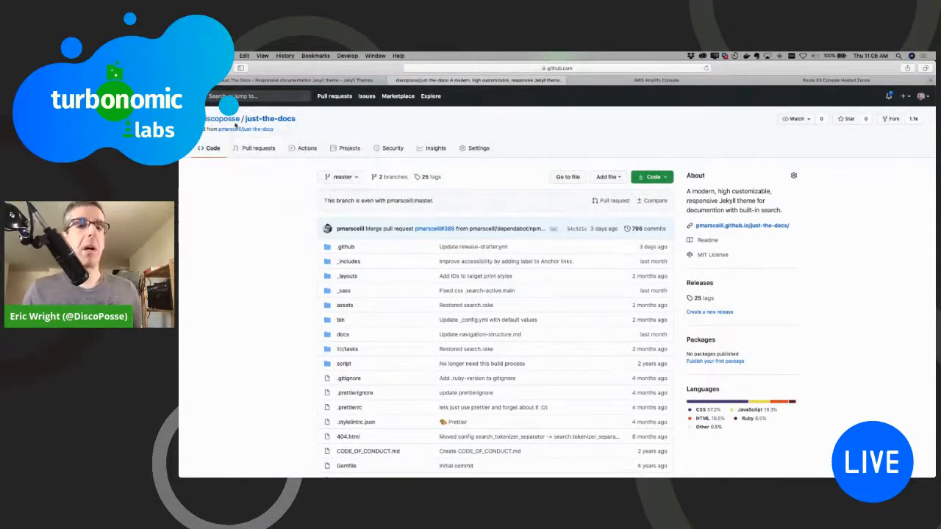
pyautogui.moveTo(257, 131)
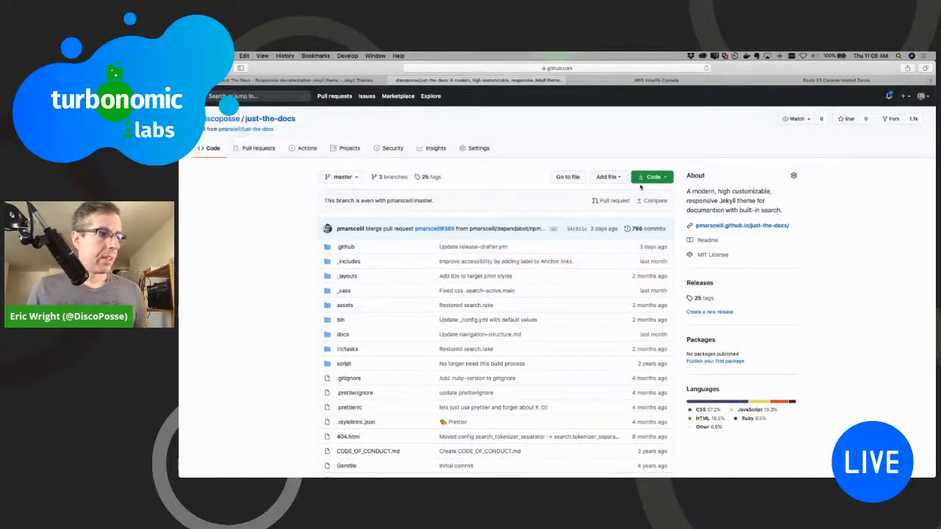
# Step: Copy the fork's HTTPS clone URL, then switch to Terminal and clear its screen
pyautogui.click(660, 178)
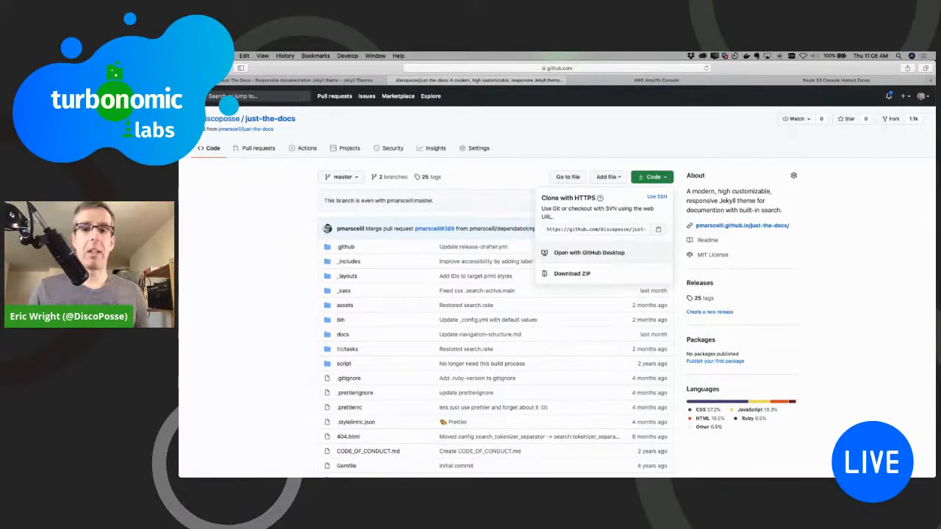
pyautogui.press('super+Tab')
pyautogui.write('c')
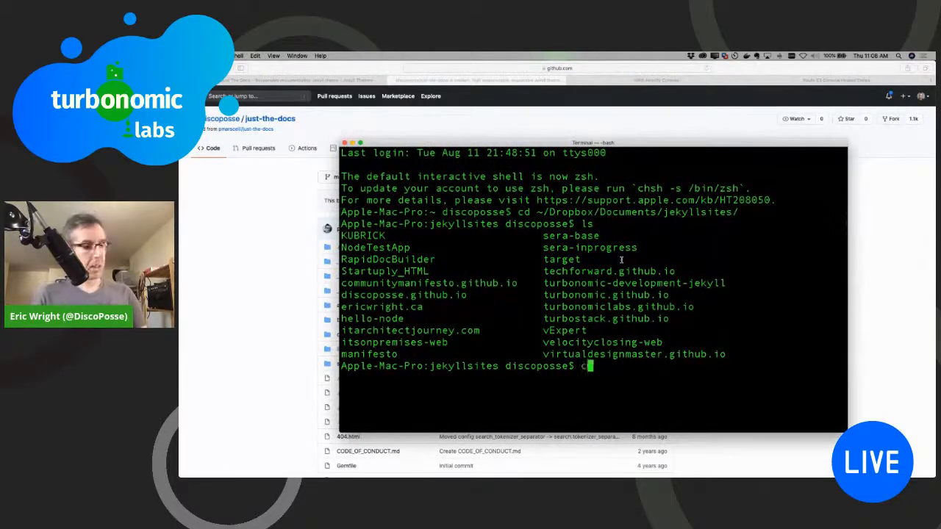
pyautogui.write('lear')
pyautogui.press('Return')
pyautogui.press('Return')
pyautogui.press('Return')
# Step: Clone the forked just-the-docs repository into the jekyllsites folder with git clone and the copied URL
pyautogui.write('git clong')
pyautogui.press('BackSpace')
pyautogui.write('e')
pyautogui.write('https://github.com/discoposse/just-the-docs.git')
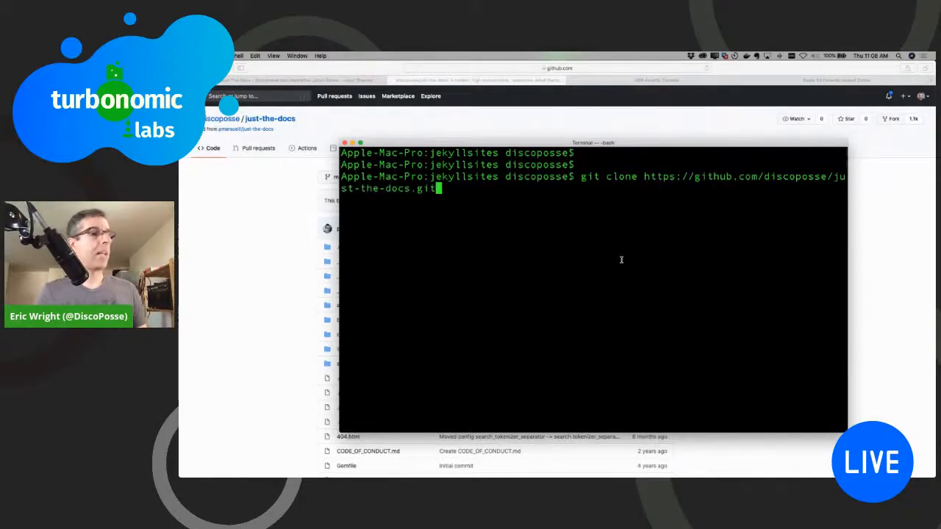
pyautogui.press('Return')
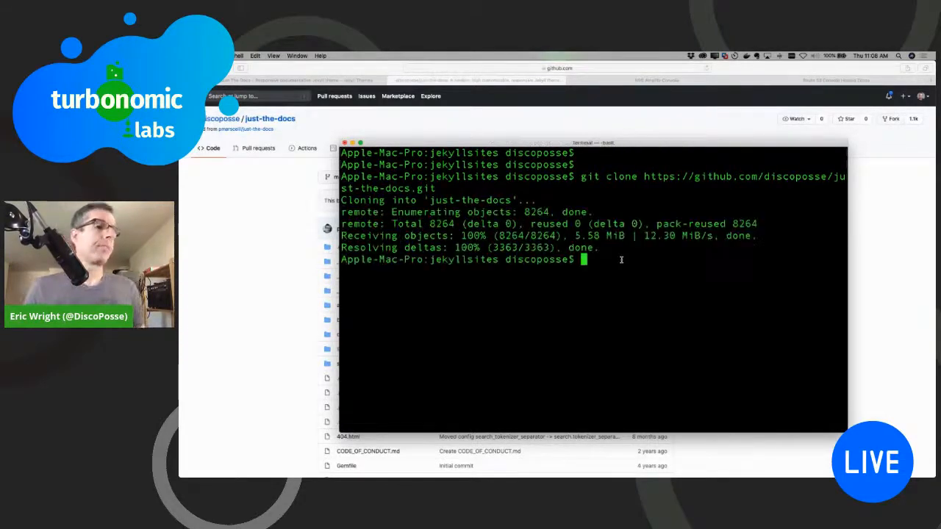
# Step: Change the working directory to the cloned just-the-docs folder
pyautogui.write('cd ')
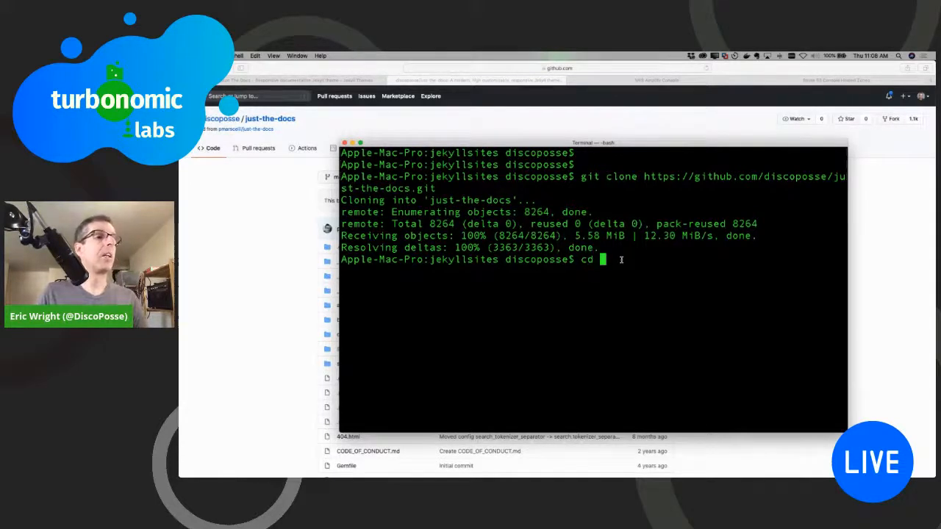
pyautogui.write('ju')
pyautogui.press('Tab')
pyautogui.press('Return')
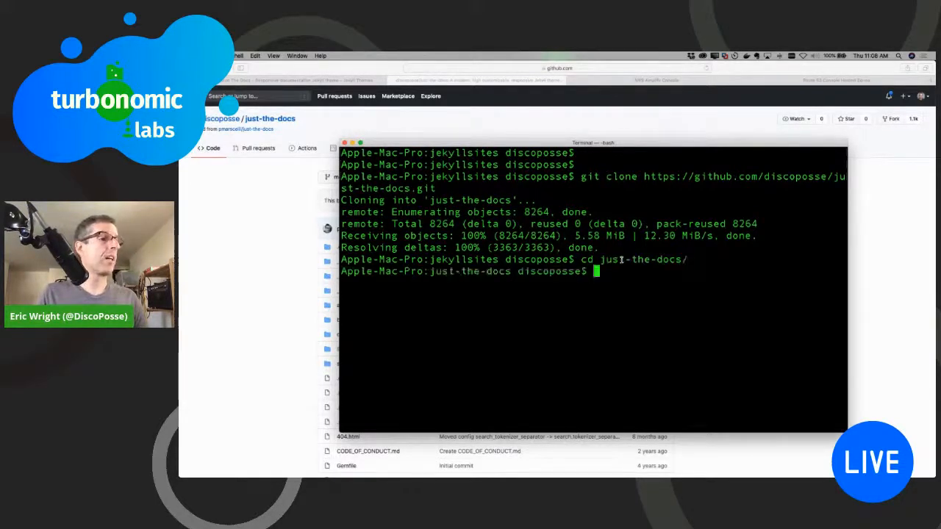
# Step: Launch Visual Studio Code without a folder and close the files and window of the turbonomic-development-jekyll project
pyautogui.write('code')
pyautogui.press('Return')
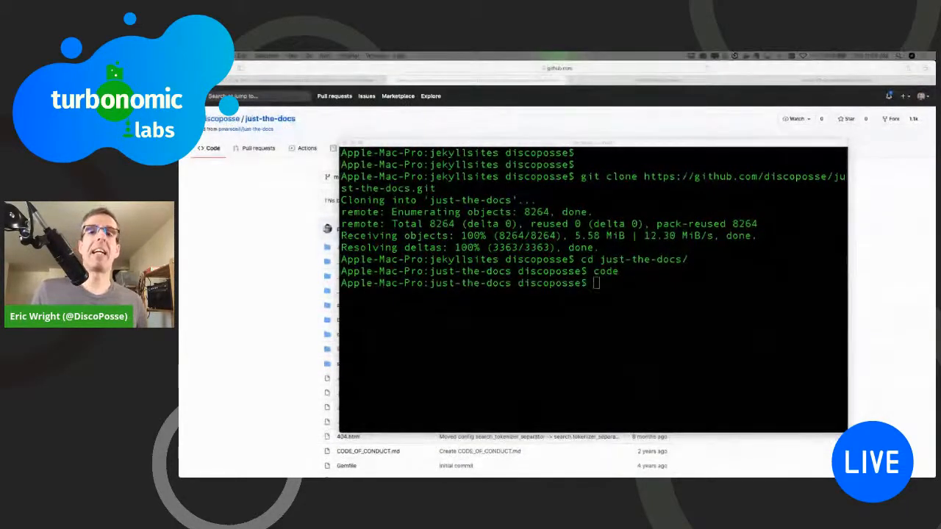
pyautogui.moveTo(940, 136); pyautogui.dragTo(677, 97)
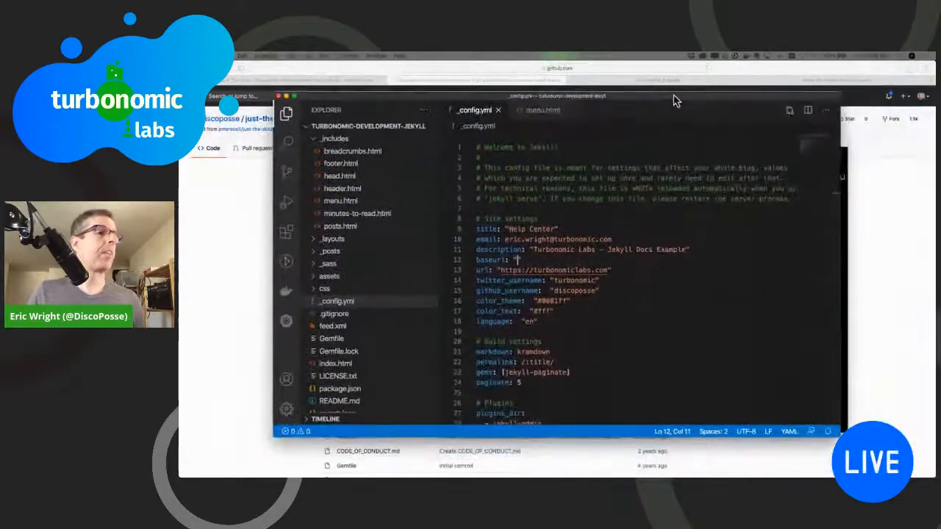
pyautogui.click(556, 110)
pyautogui.click(567, 110)
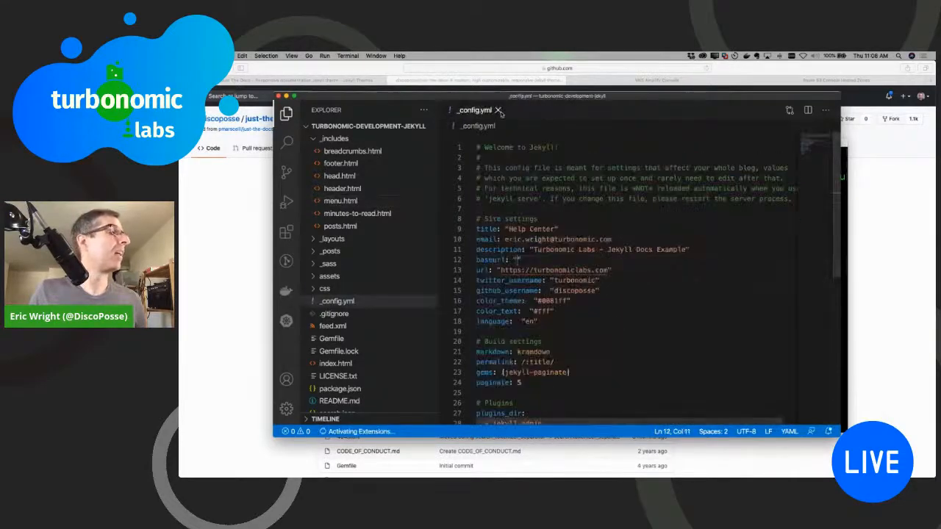
pyautogui.click(505, 110)
pyautogui.click(309, 128)
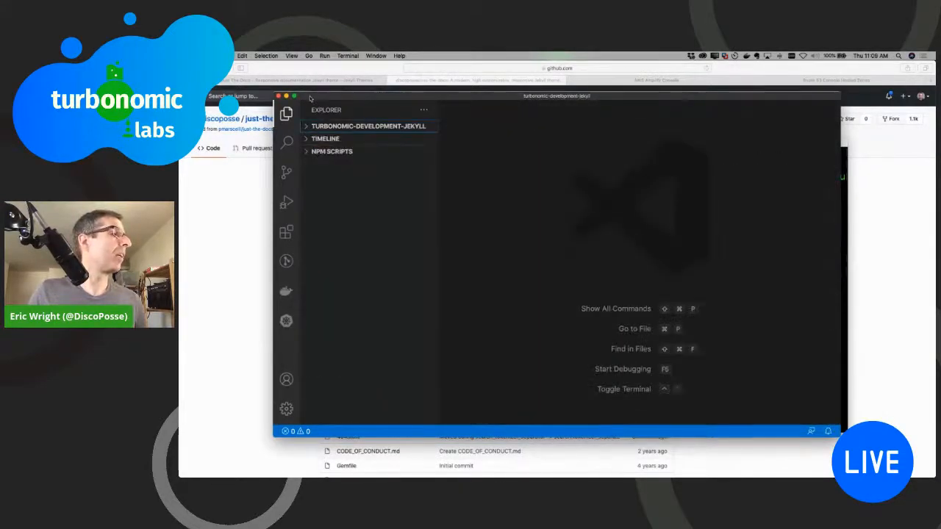
pyautogui.moveTo(312, 98); pyautogui.dragTo(354, 111)
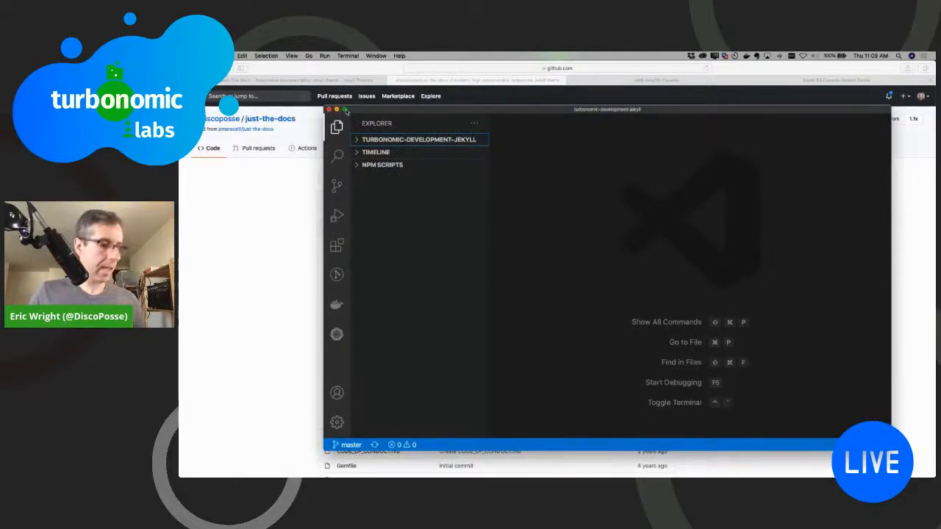
pyautogui.click(344, 109)
# Step: Open the just-the-docs folder in Visual Studio Code with "code ." and open _config.yml for review
pyautogui.write('code .')
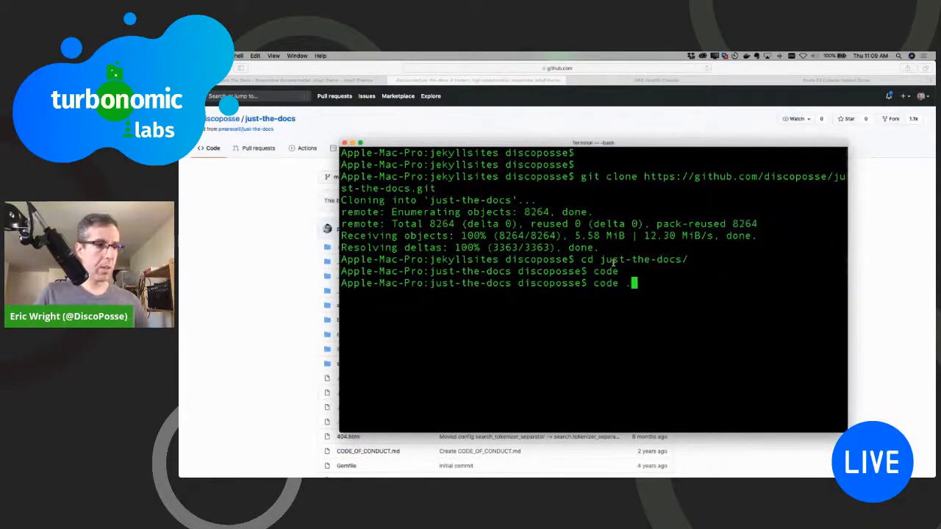
pyautogui.press('Return')
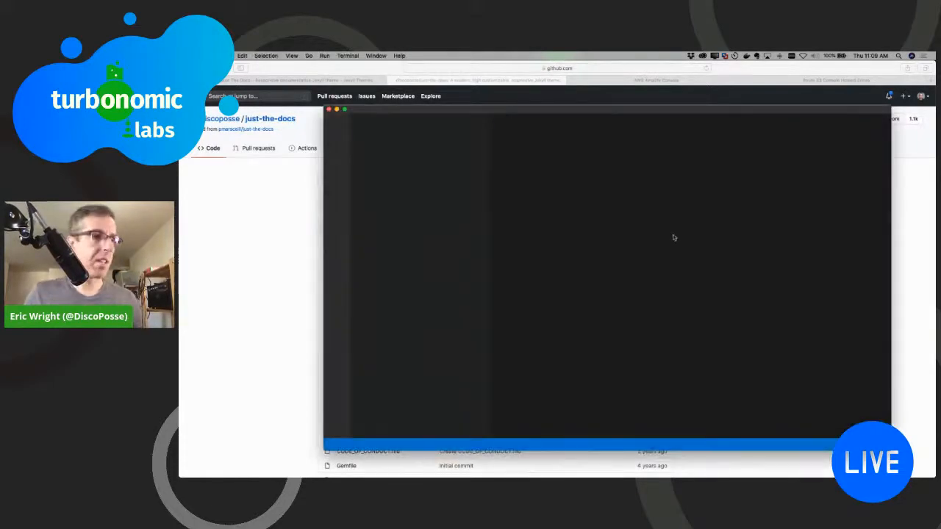
pyautogui.moveTo(558, 110); pyautogui.dragTo(498, 112)
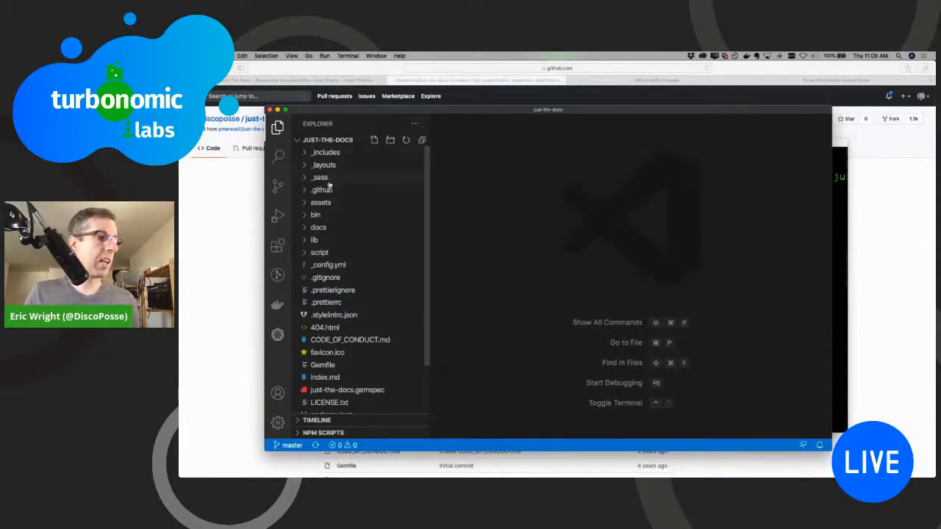
pyautogui.click(328, 267)
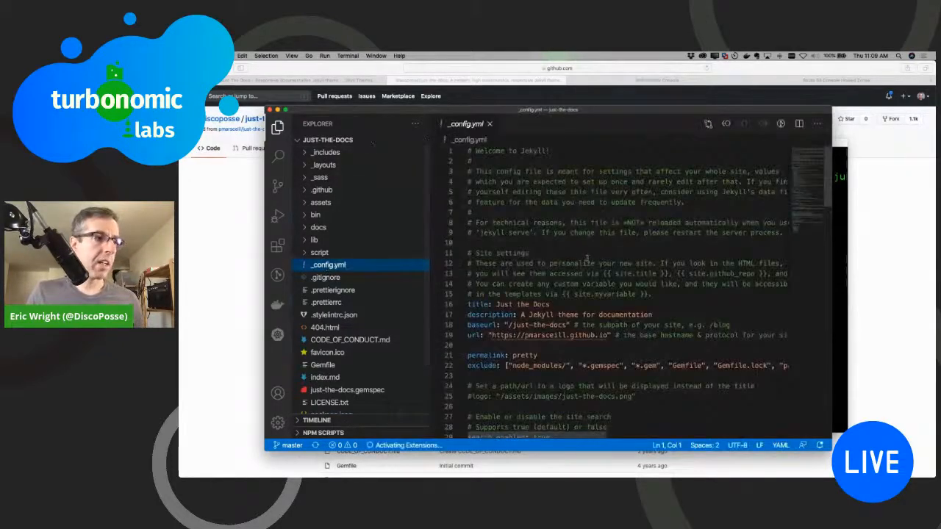
pyautogui.scroll(-5, 585, 256)
pyautogui.scroll(5, 589, 256)
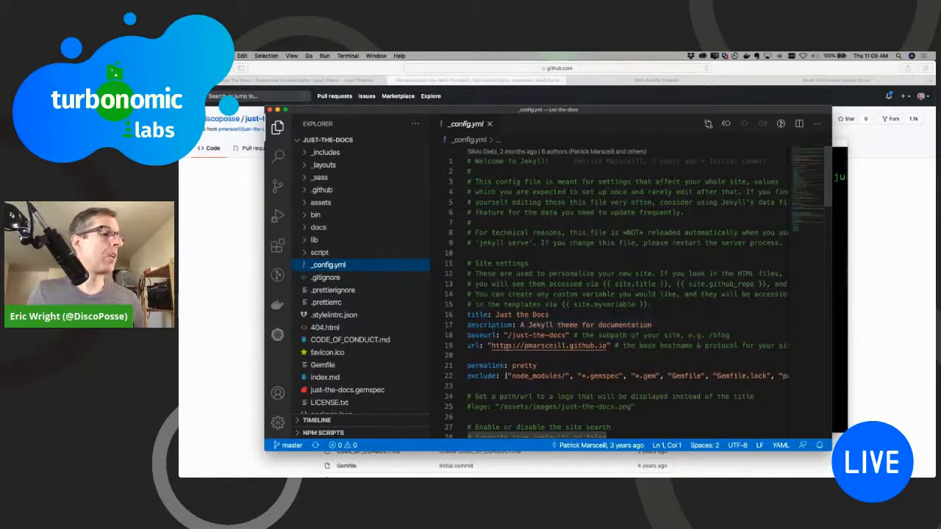
pyautogui.moveTo(492, 345); pyautogui.dragTo(608, 346)
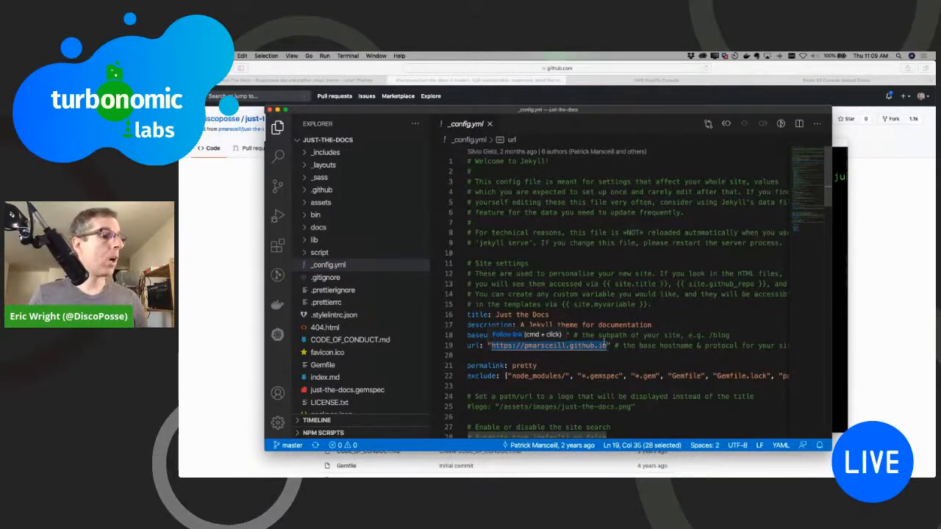
pyautogui.moveTo(607, 345); pyautogui.dragTo(523, 345)
pyautogui.write('scaletransf')
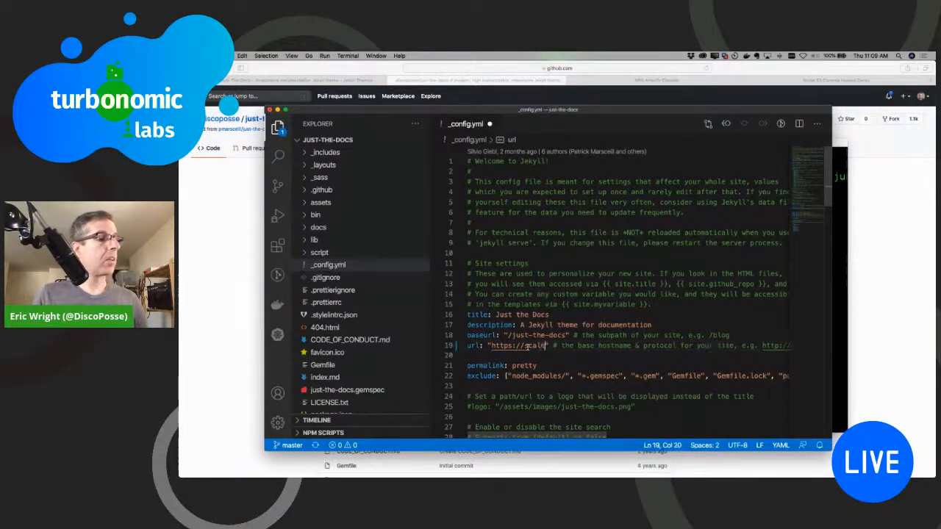
pyautogui.write('ormation.com')
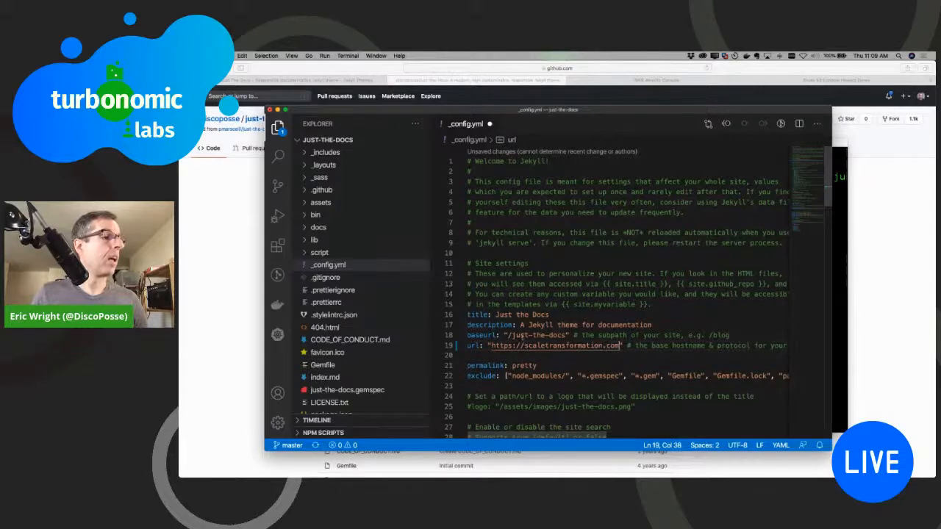
pyautogui.moveTo(567, 335); pyautogui.dragTo(513, 336)
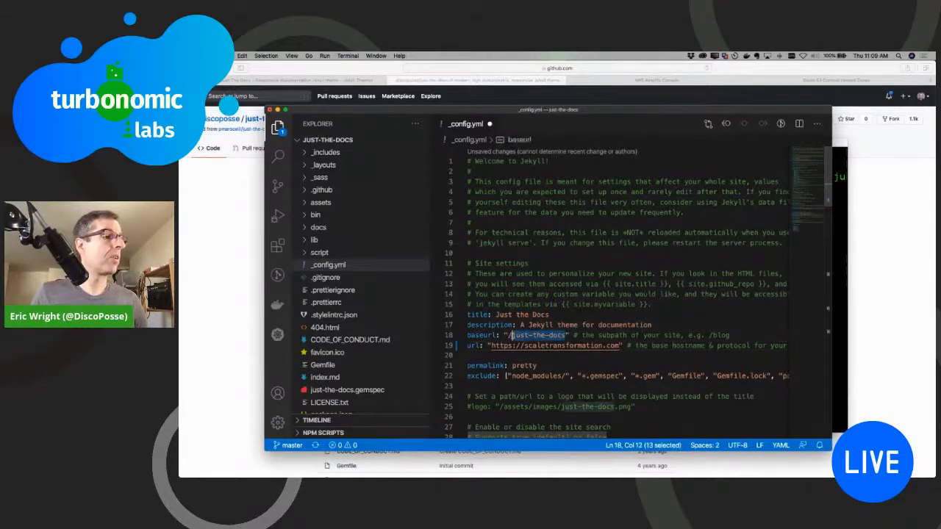
pyautogui.press('BackSpace')
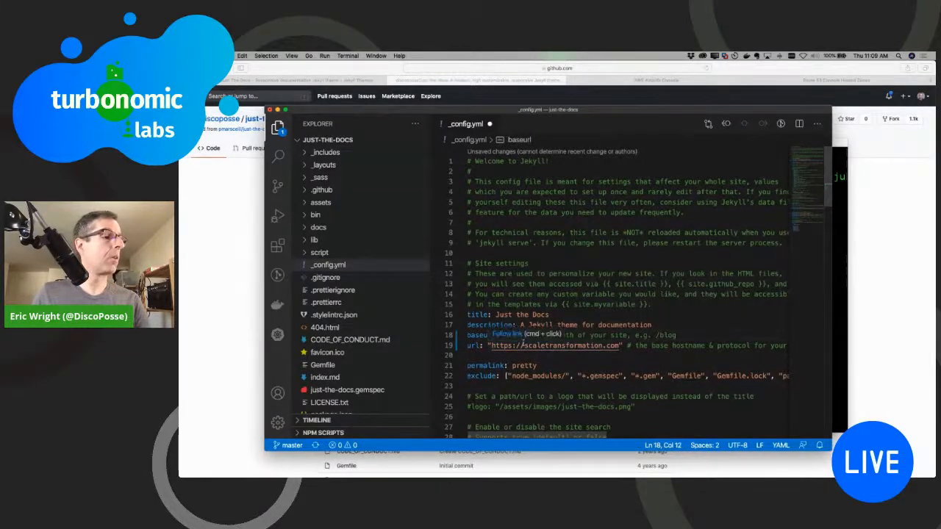
# Step: Remove the remaining slash from the baseurl value in _config.yml, save the file and look over the settings below
pyautogui.press('BackSpace')
pyautogui.press('super+s')
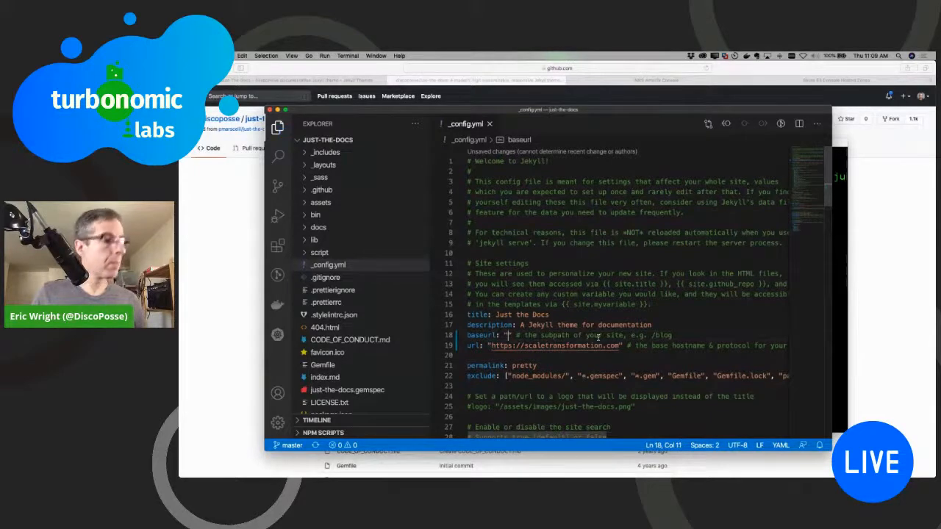
pyautogui.scroll(-5, 577, 326)
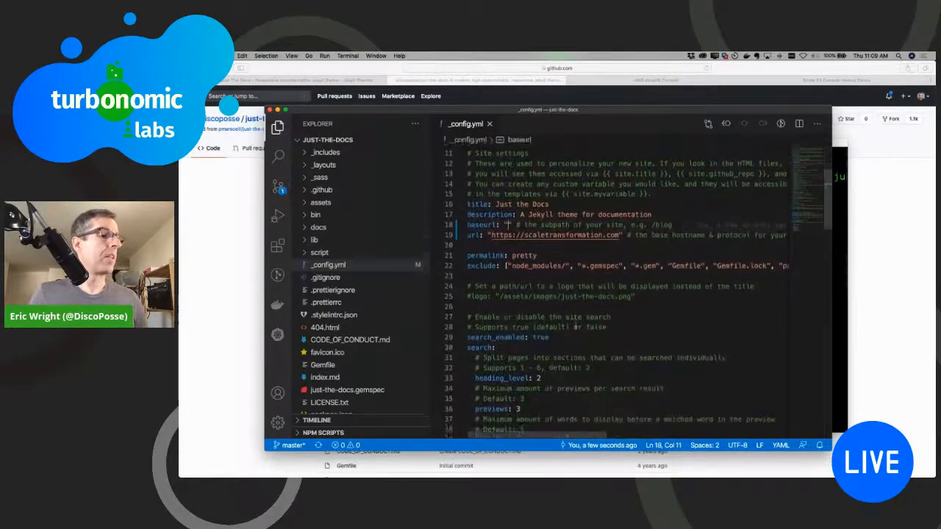
pyautogui.scroll(-10, 566, 290)
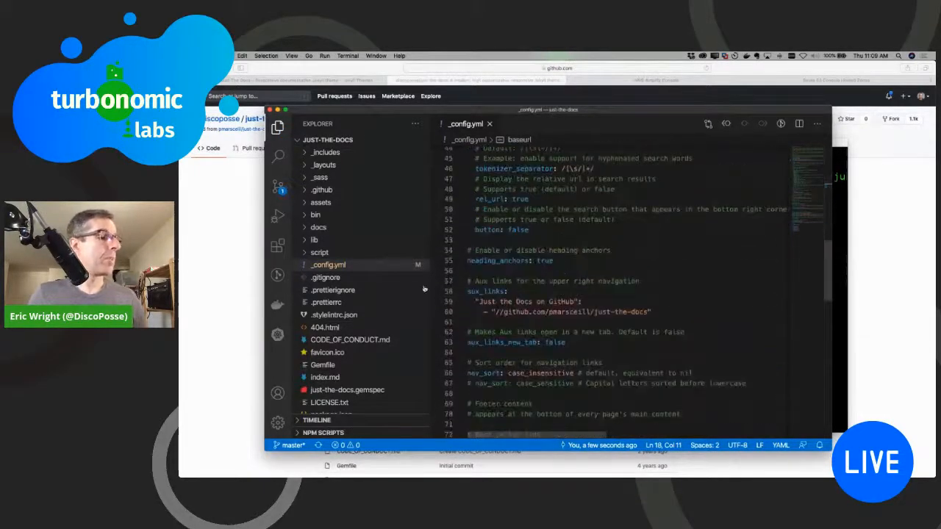
# Step: Open .gitignore from the project files, add .DS_STORE as a new last line and save the file
pyautogui.scroll(-2, 336, 326)
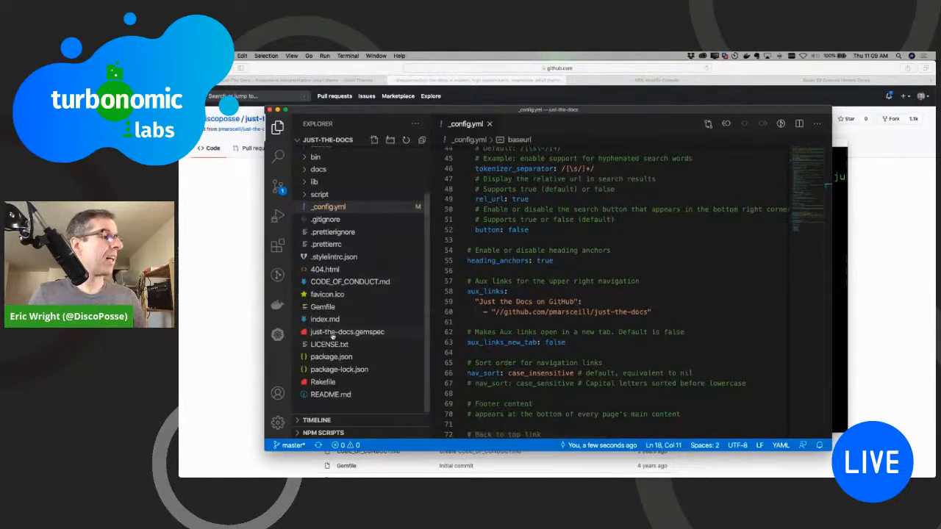
pyautogui.scroll(2, 334, 334)
pyautogui.click(329, 278)
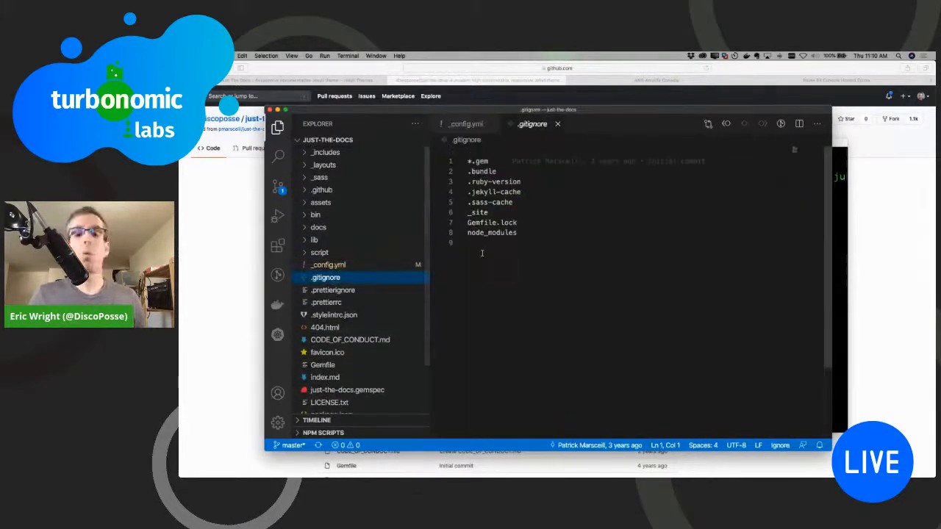
pyautogui.click(518, 240)
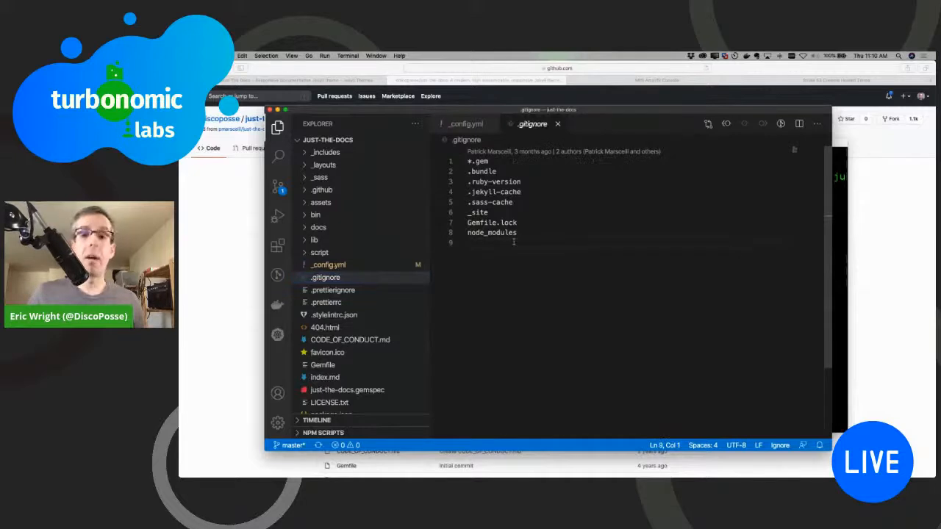
pyautogui.write('.DS_STORE')
pyautogui.press('super+s')
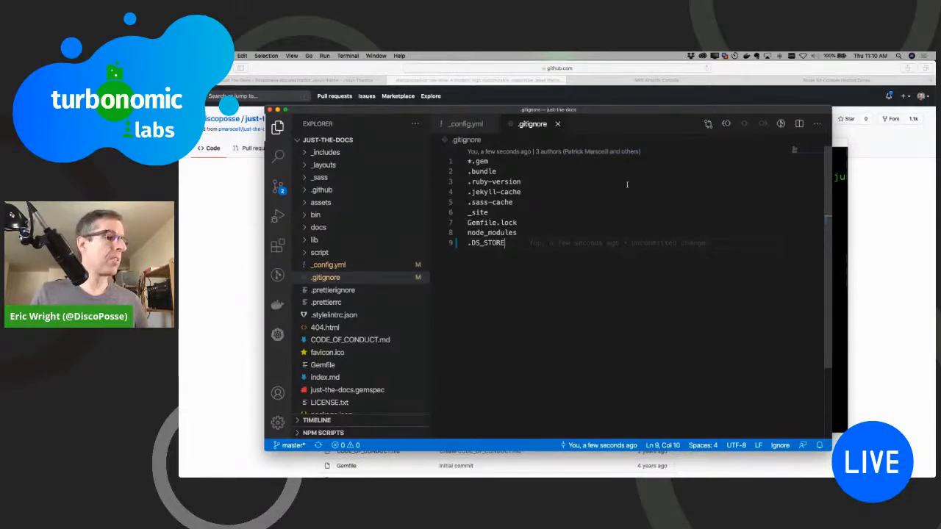
# Step: Return to _config.yml and look through its site and search settings
pyautogui.click(331, 265)
pyautogui.scroll(-9, 556, 235)
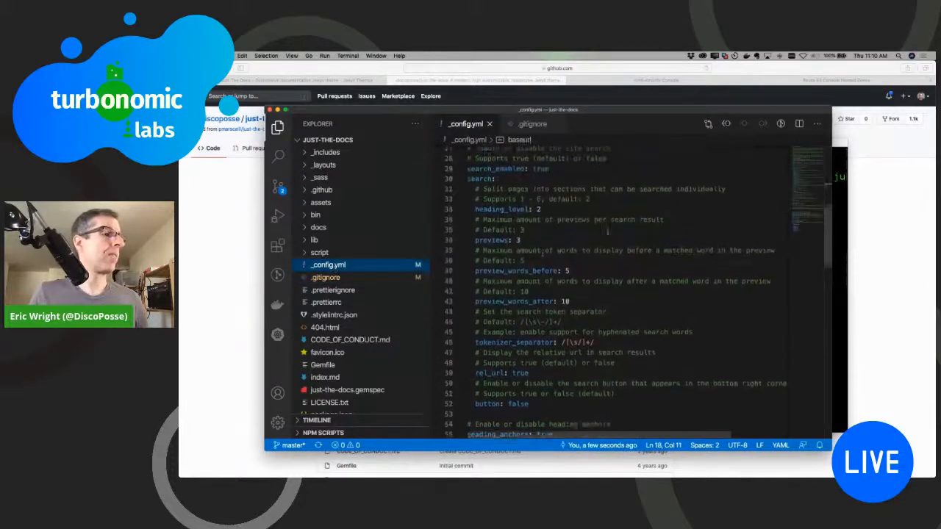
pyautogui.scroll(1, 558, 235)
# Step: Switch to the terminal and check the just-the-docs repository for changes with "git status"
pyautogui.click(837, 206)
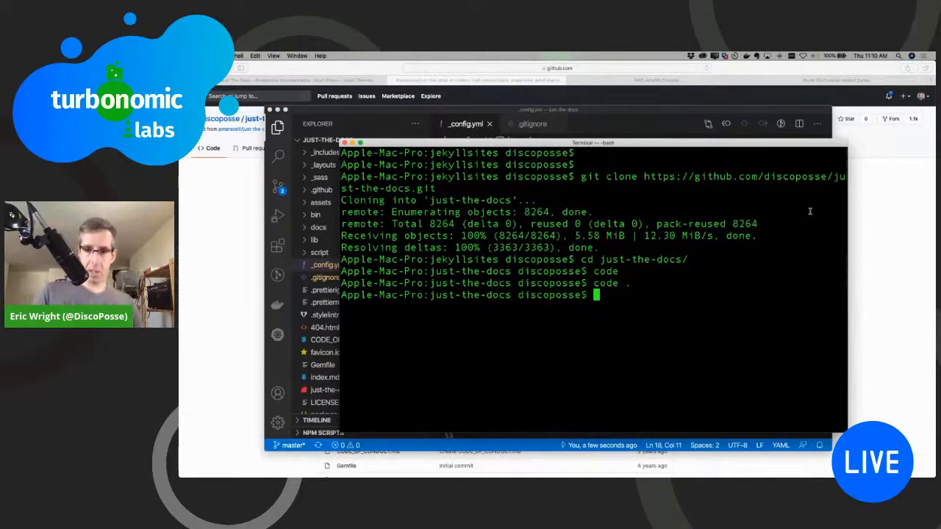
pyautogui.write('git status')
pyautogui.press('Return')
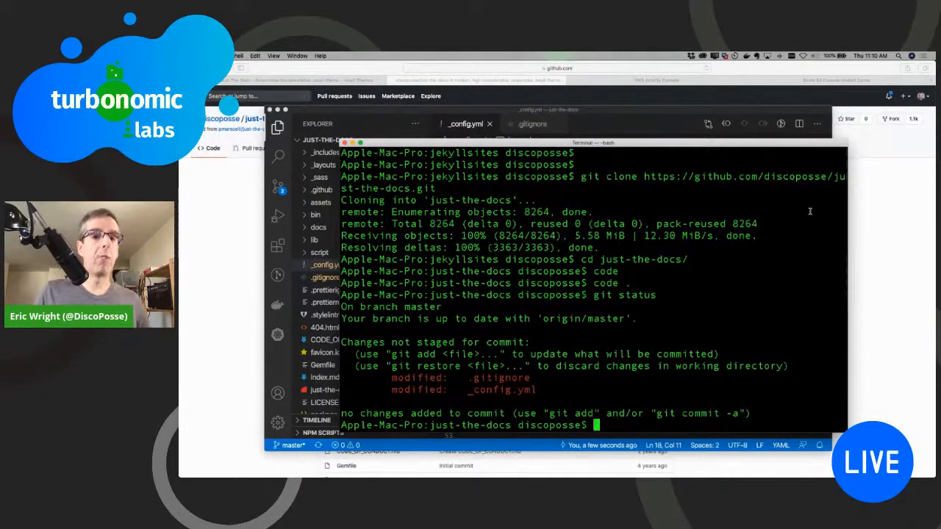
# Step: Stage .gitignore with "git add .gitignore" and check the repository status again
pyautogui.write('git add ')
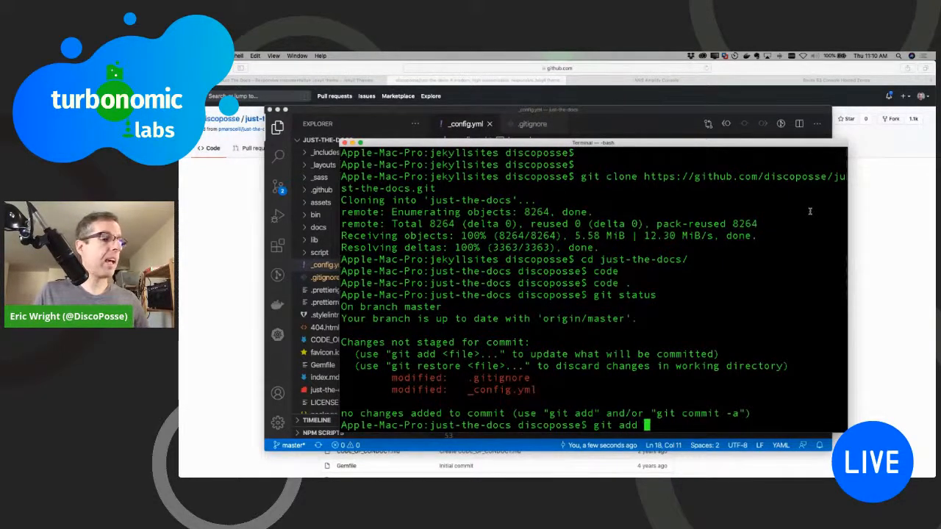
pyautogui.write('.giti')
pyautogui.press('Tab')
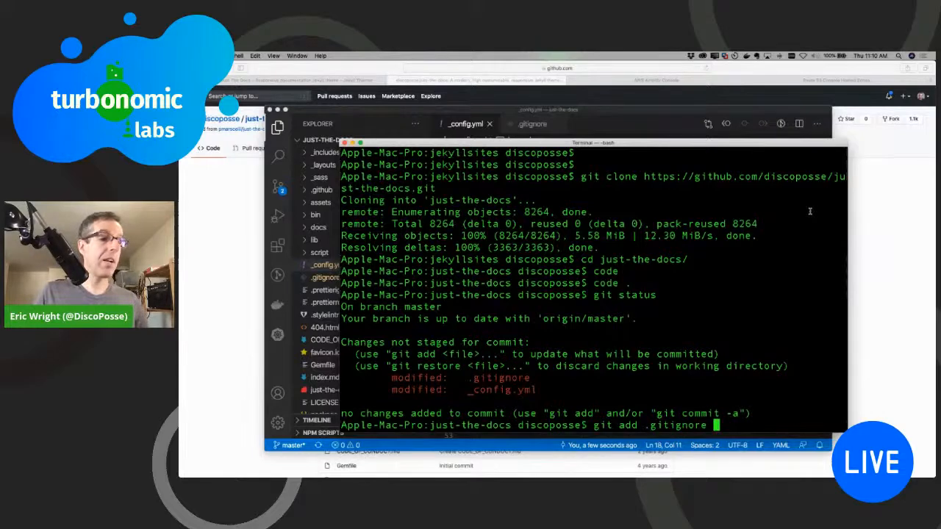
pyautogui.press('Return')
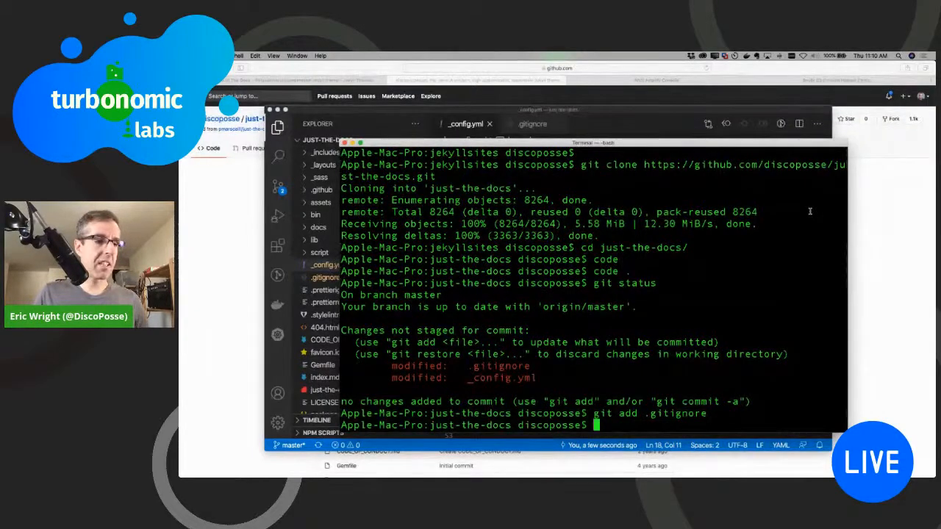
pyautogui.write('git status')
pyautogui.press('Return')
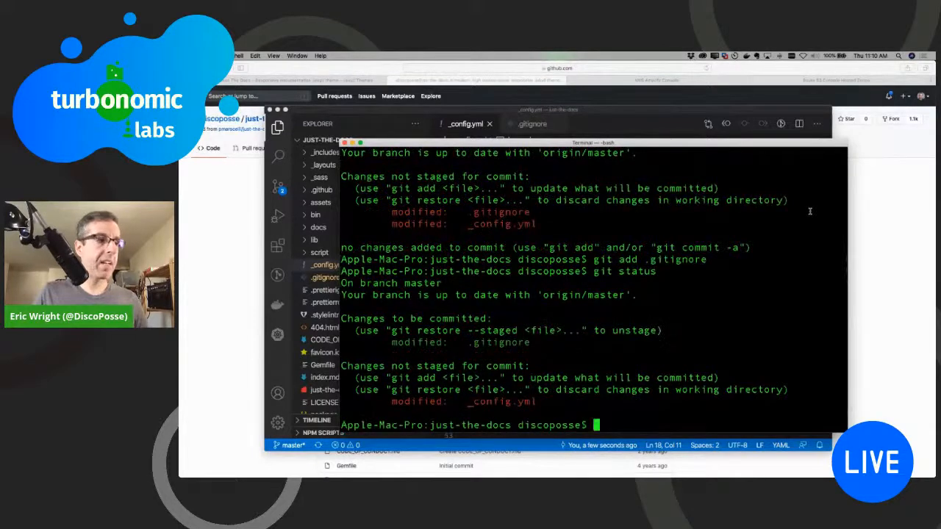
# Step: Stage the remaining changes with "git add *" and commit them with the message "update config and gitignore"
pyautogui.write('git add *')
pyautogui.press('Return')
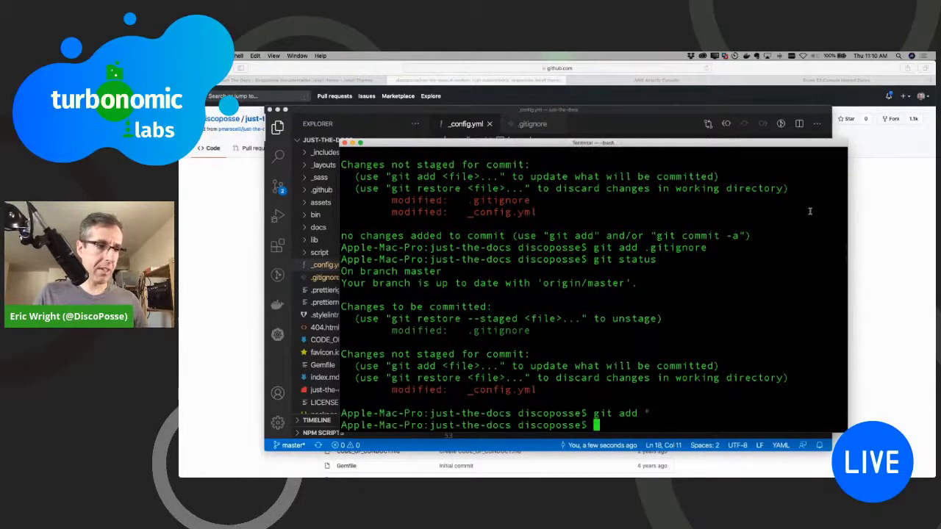
pyautogui.write('git comm')
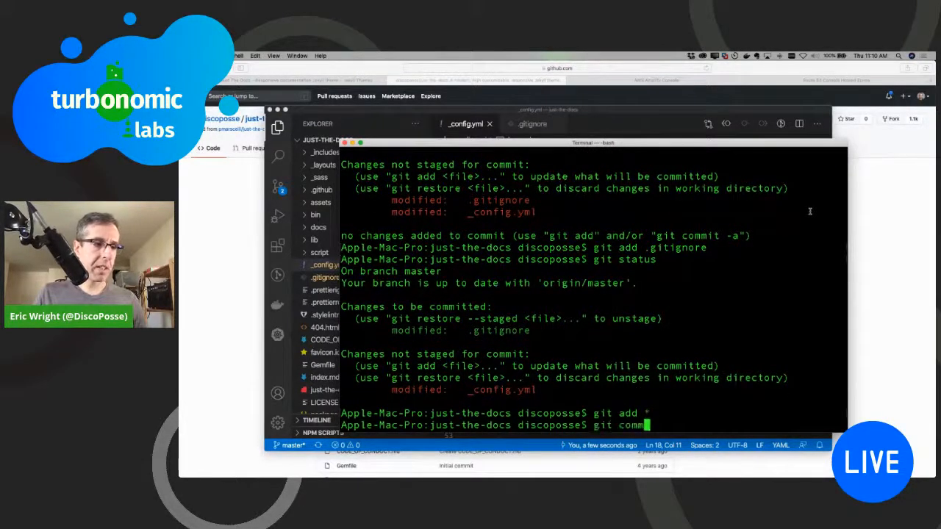
pyautogui.write('it -m "')
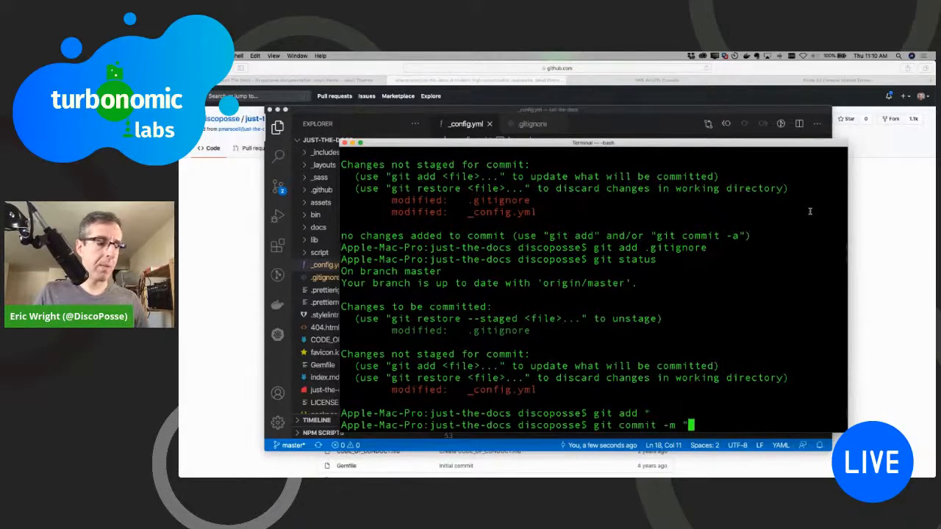
pyautogui.write('update')
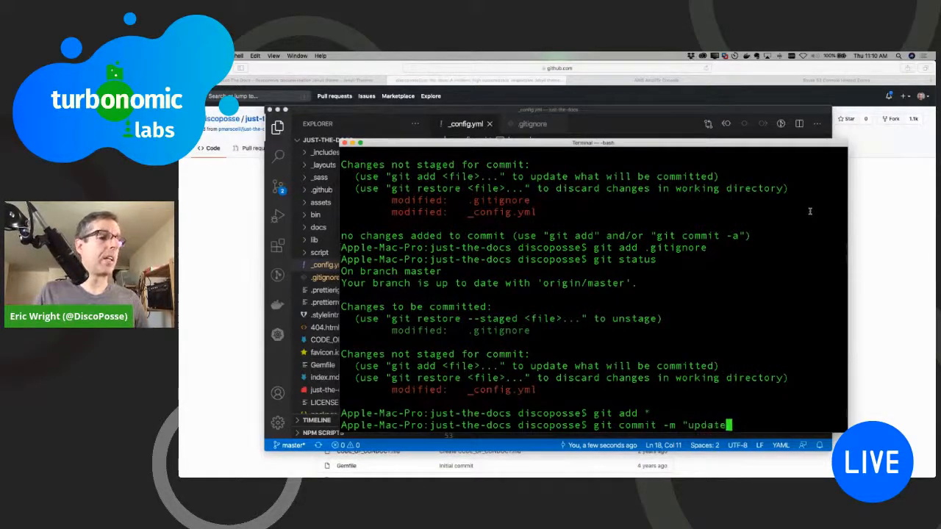
pyautogui.write(' config and gi')
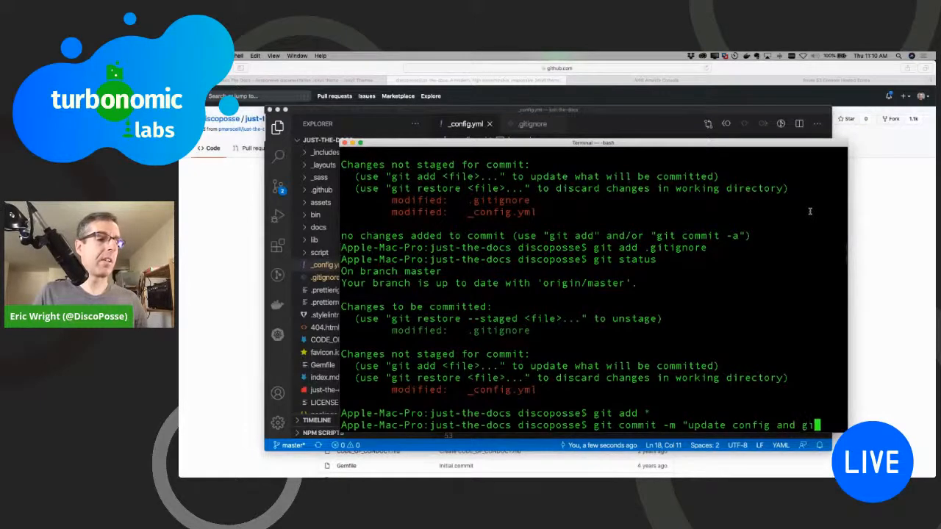
pyautogui.write('tignore"')
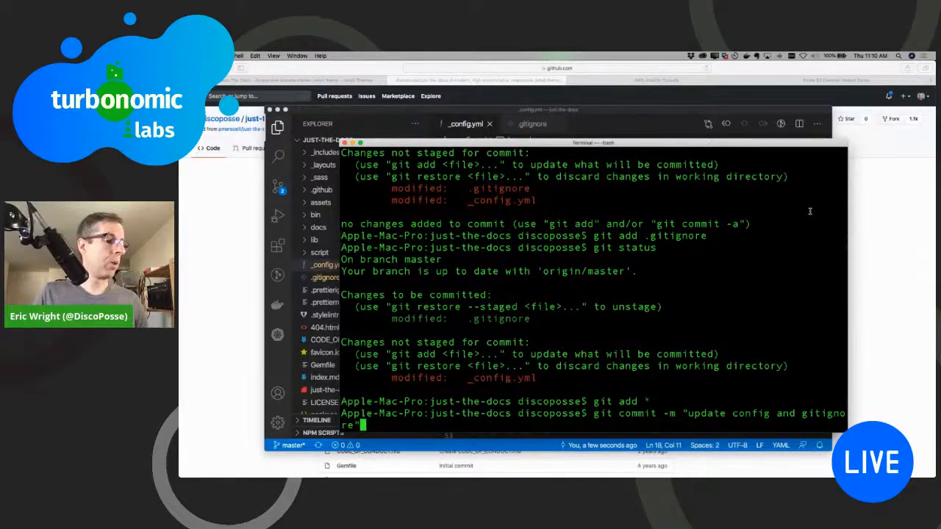
pyautogui.press('Return')
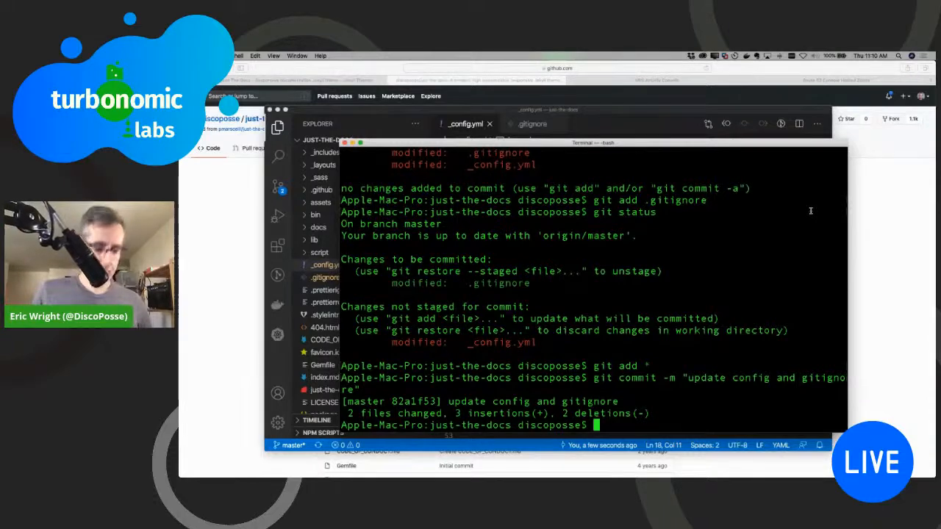
# Step: Push the commit with "git push" and reload the fork's GitHub page in the browser to check it
pyautogui.write('git push')
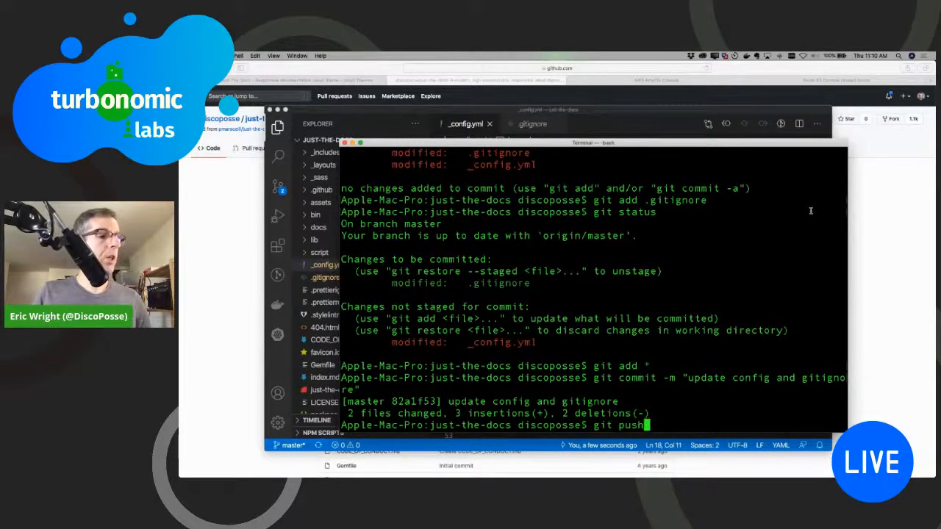
pyautogui.press('Return')
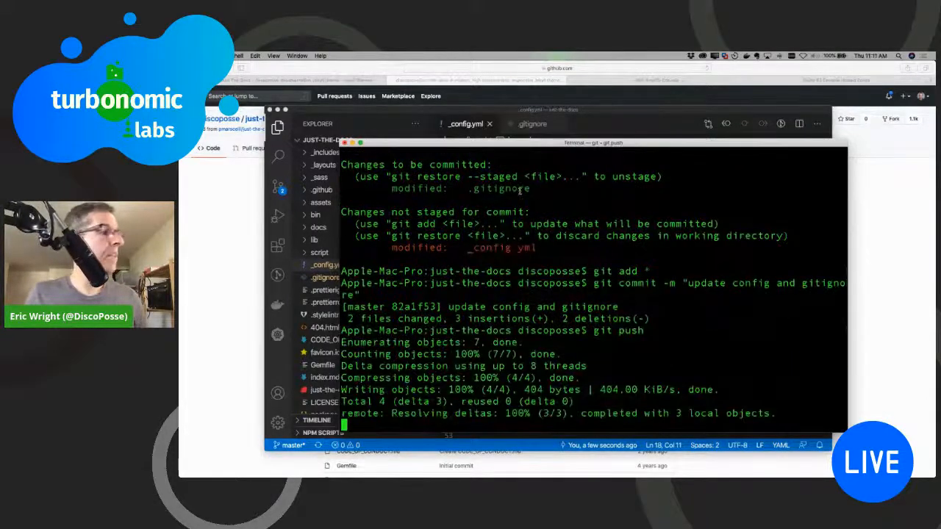
pyautogui.click(226, 242)
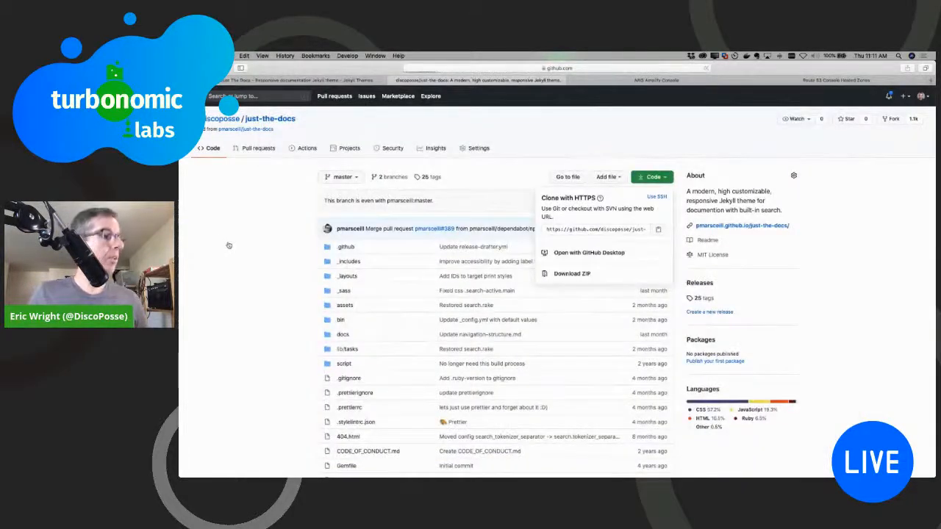
pyautogui.press('super+r')
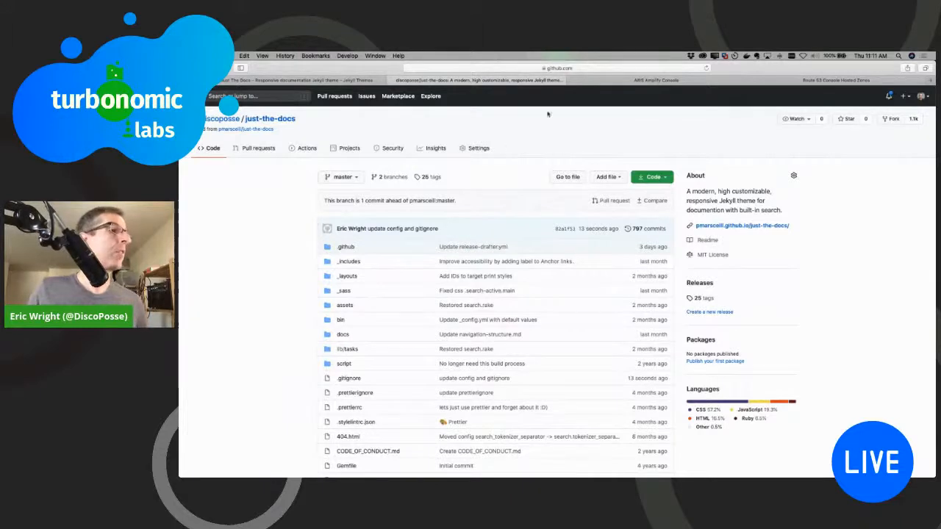
# Step: In the AWS Amplify Console, get started with Deploy and choose GitHub as the source of the existing code
pyautogui.click(597, 83)
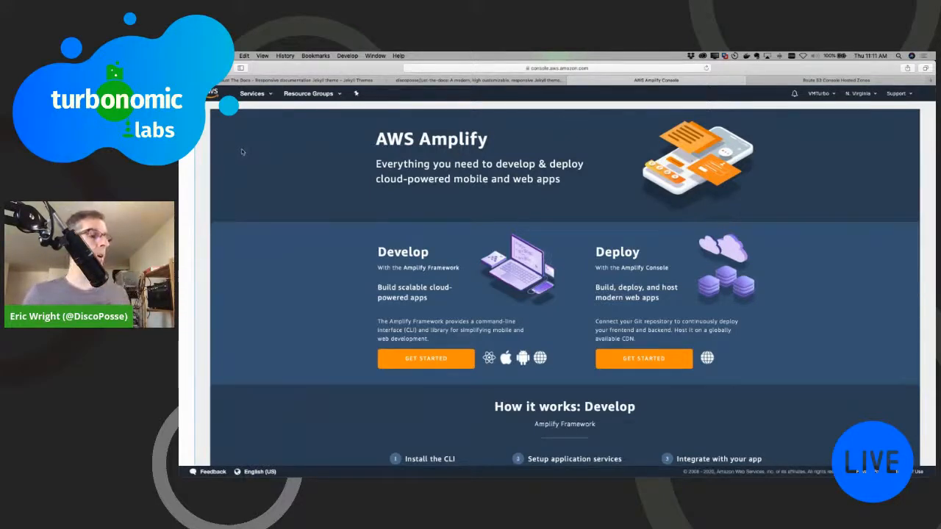
pyautogui.click(187, 127)
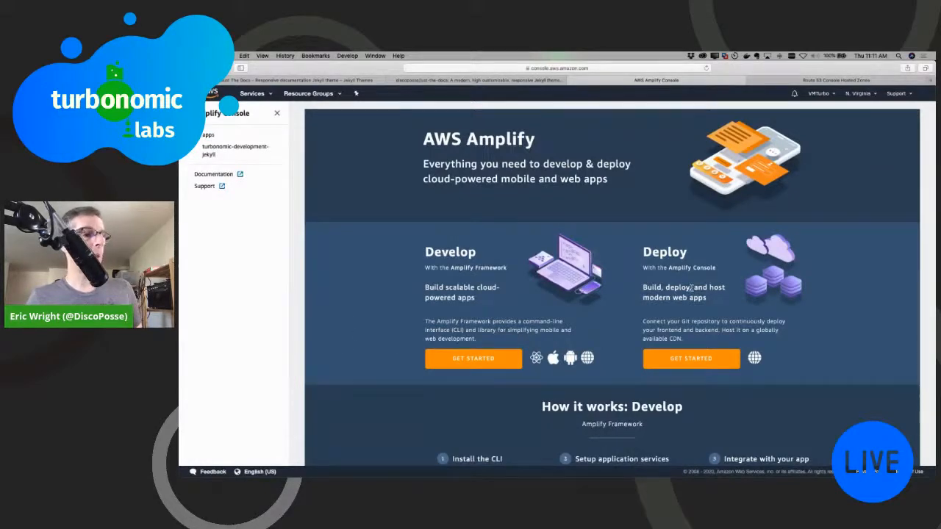
pyautogui.click(691, 359)
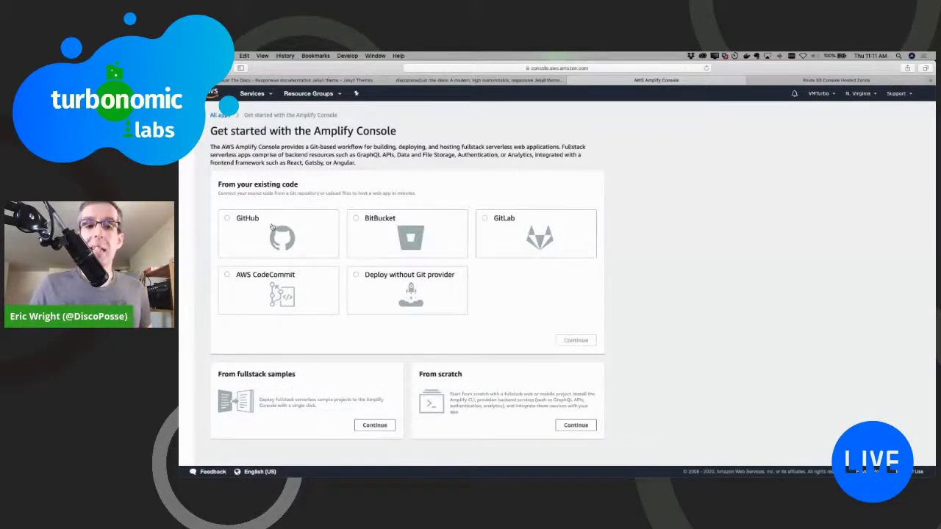
pyautogui.click(271, 228)
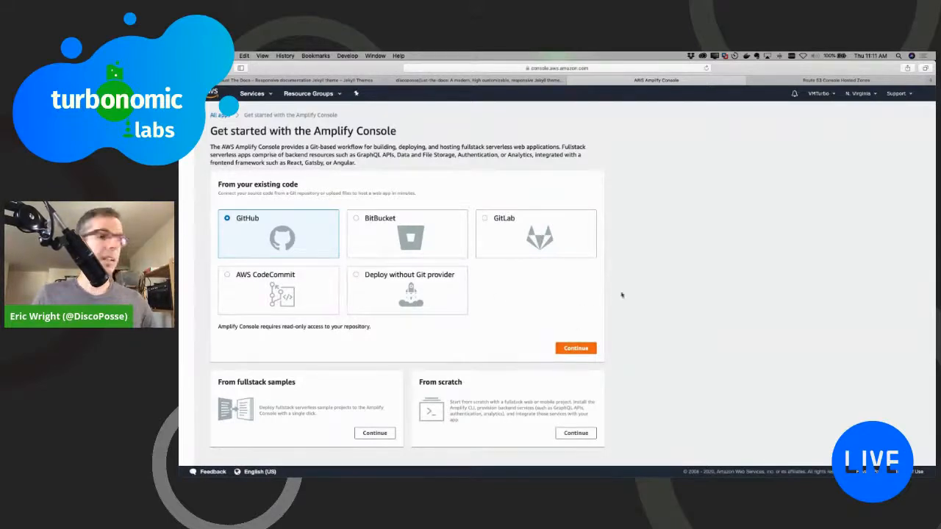
pyautogui.click(577, 348)
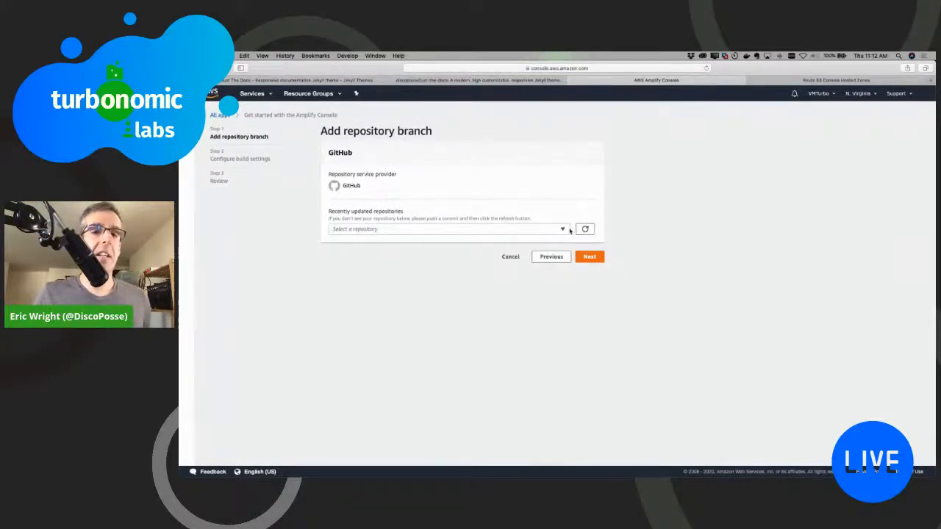
# Step: Select the forked just-the-docs repository from the recently updated repositories
pyautogui.click(564, 229)
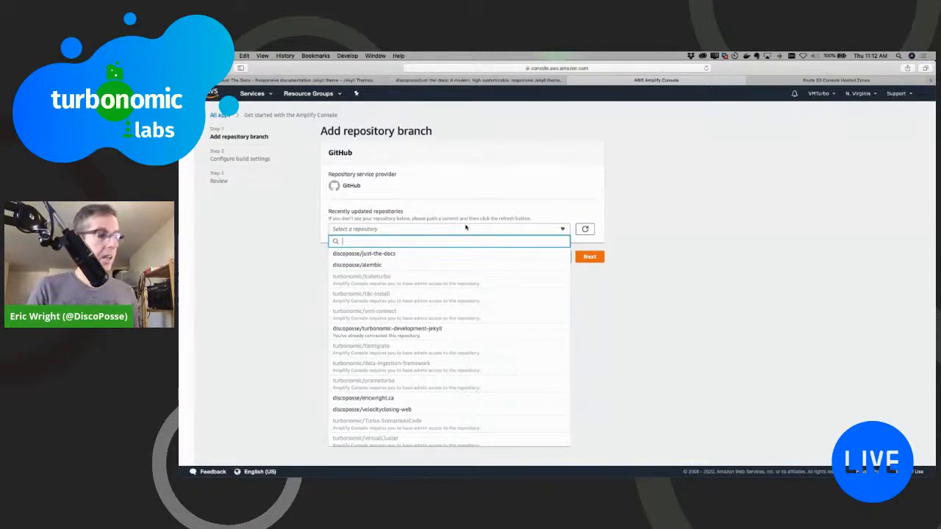
pyautogui.scroll(5, 466, 228)
pyautogui.hscroll(-2, 465, 228)
pyautogui.scroll(-1, 466, 228)
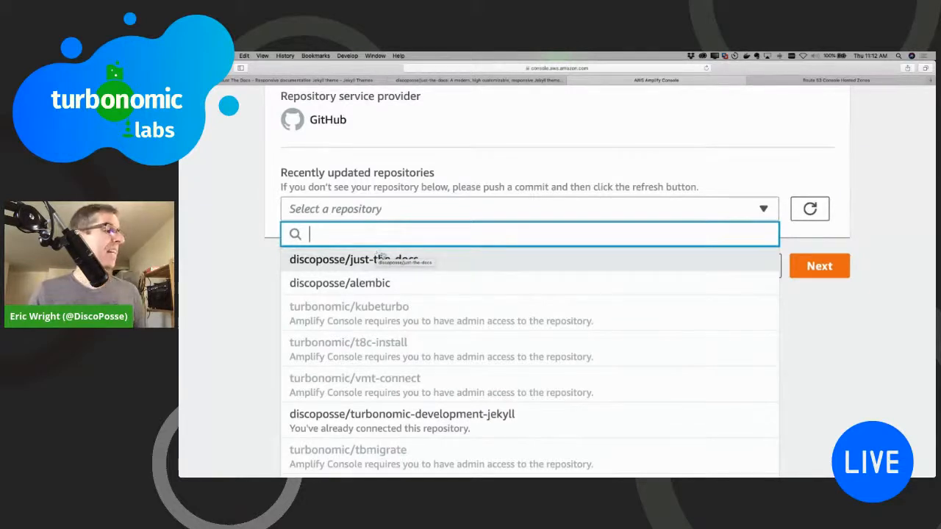
pyautogui.click(401, 262)
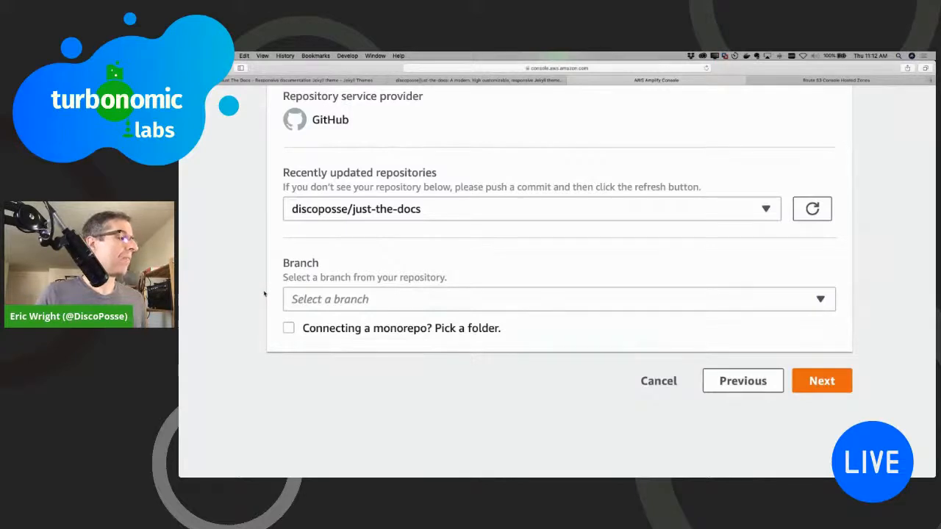
# Step: Choose master as the branch of the just-the-docs repository and continue to the build settings
pyautogui.click(420, 298)
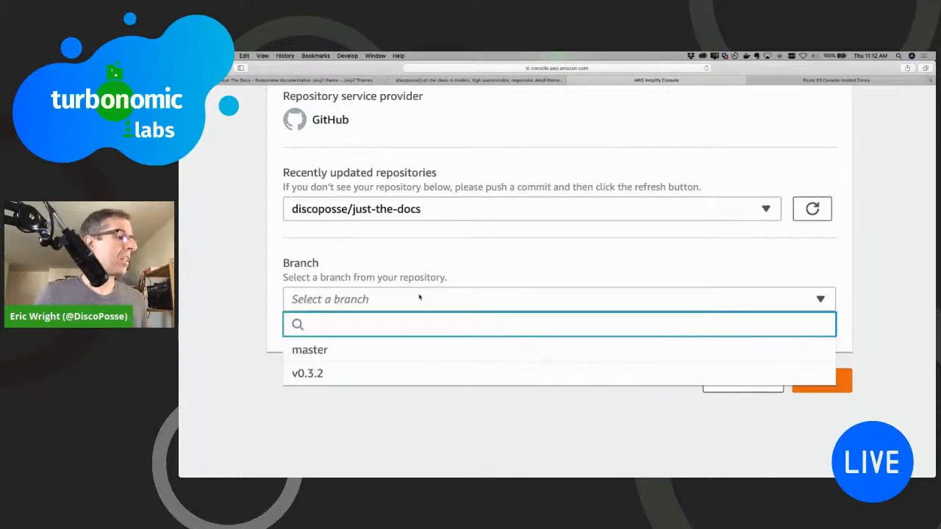
pyautogui.click(247, 291)
pyautogui.click(364, 298)
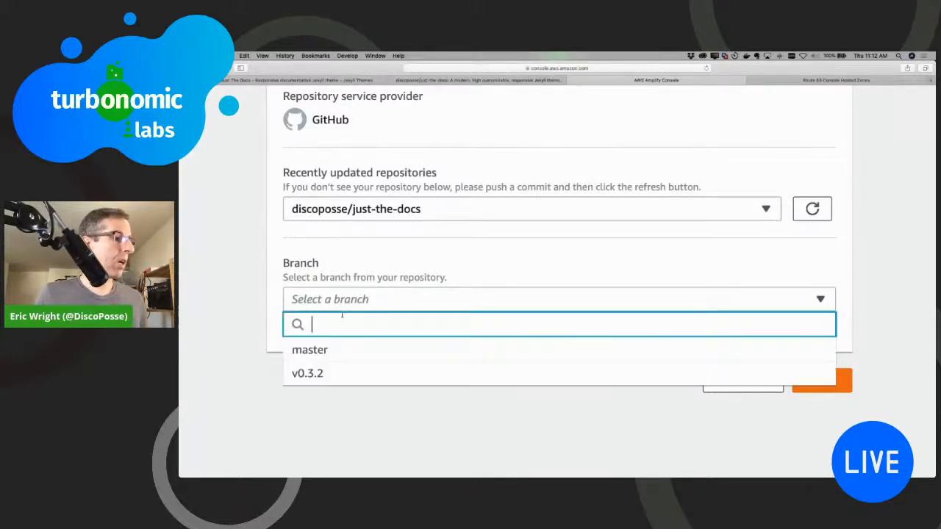
pyautogui.click(332, 348)
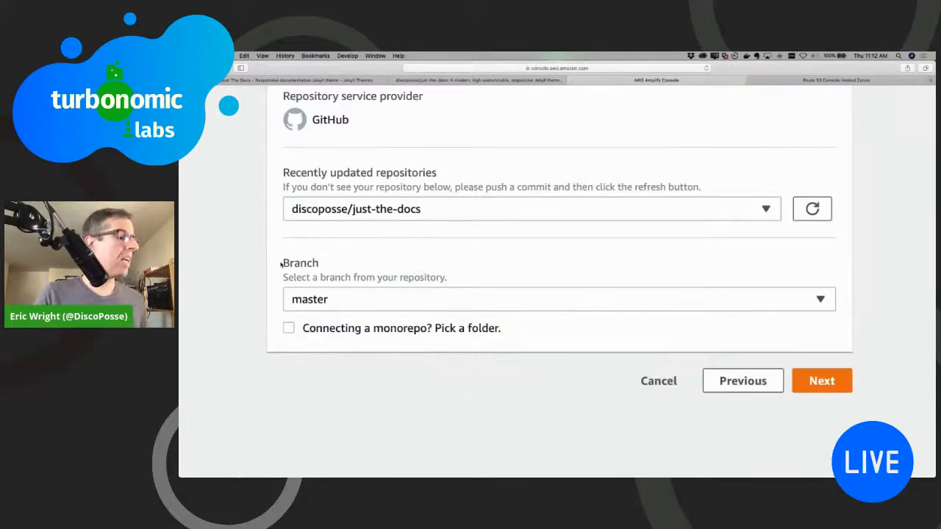
pyautogui.scroll(-5, 281, 264)
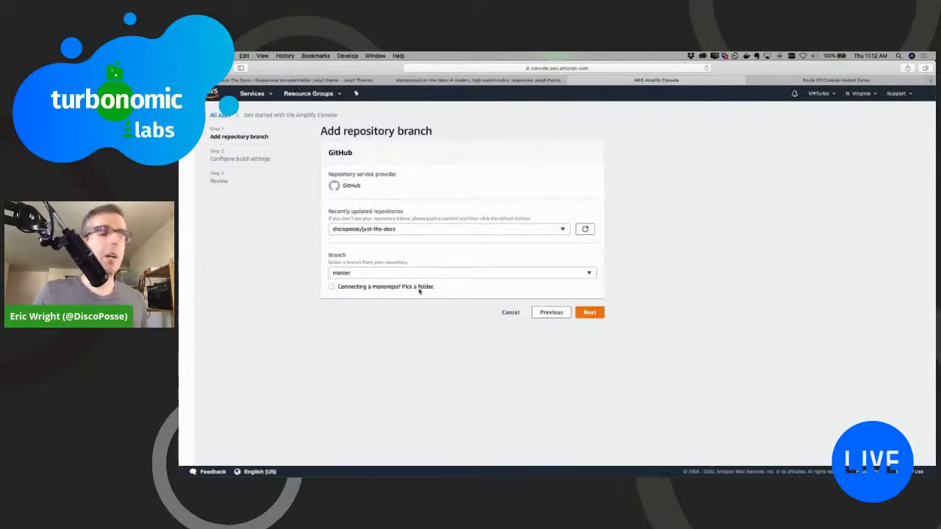
pyautogui.click(594, 313)
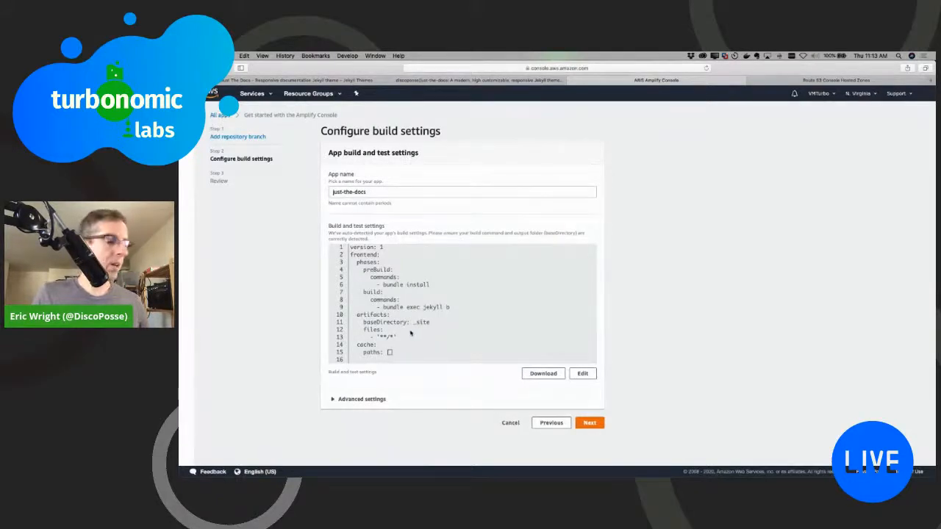
# Step: In the advanced build settings, add an environment variable with key "role" and value "production", and continue to the review
pyautogui.click(339, 399)
pyautogui.scroll(-4, 290, 357)
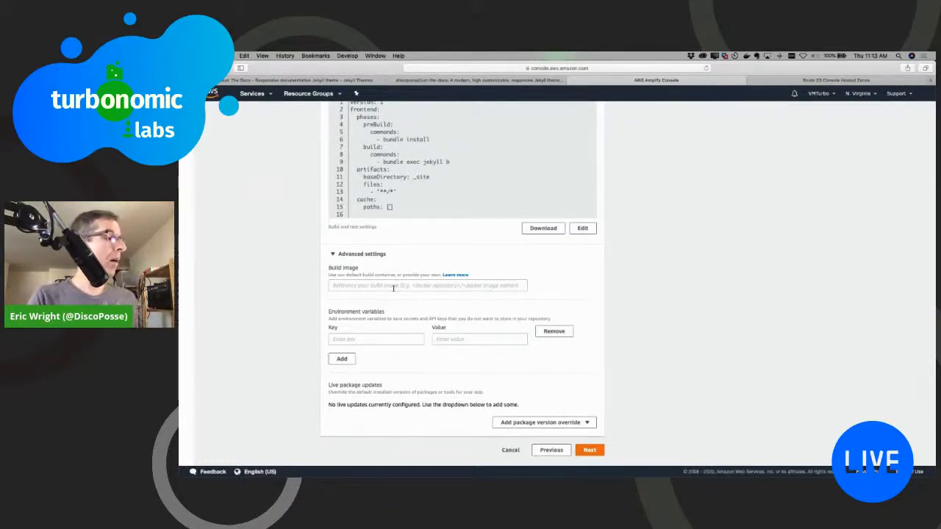
pyautogui.click(386, 339)
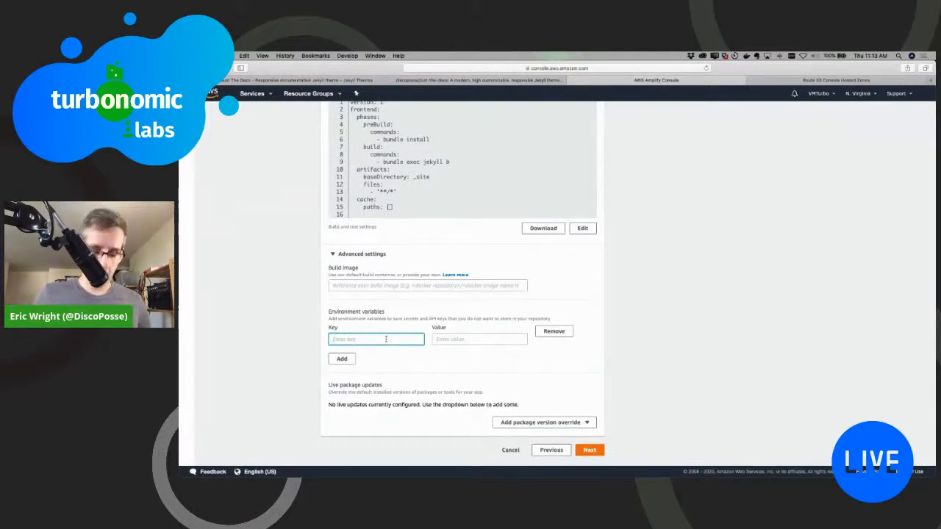
pyautogui.write('role')
pyautogui.press('Tab')
pyautogui.write('ro')
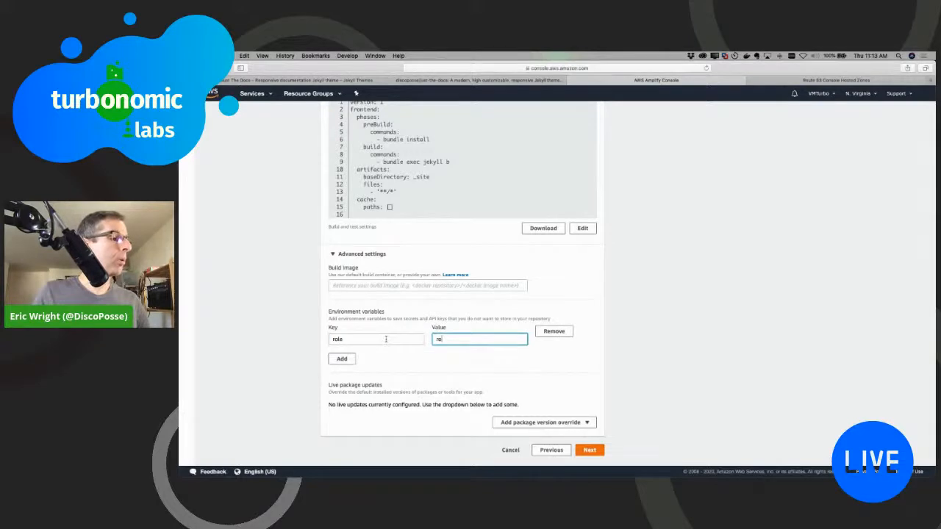
pyautogui.press('BackSpace')
pyautogui.press('BackSpace')
pyautogui.write('produc')
pyautogui.press('BackSpace')
pyautogui.press('BackSpace')
pyautogui.press('BackSpace')
pyautogui.press('BackSpace')
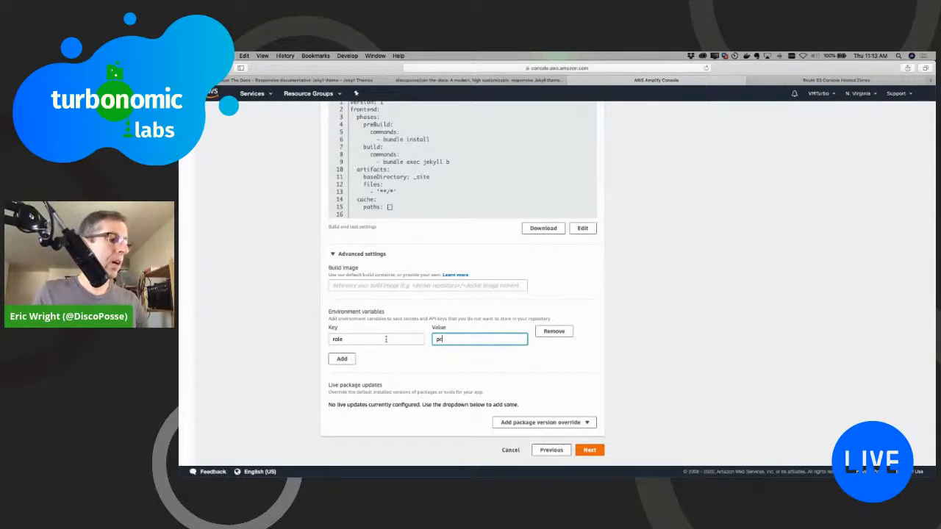
pyautogui.write('oduction')
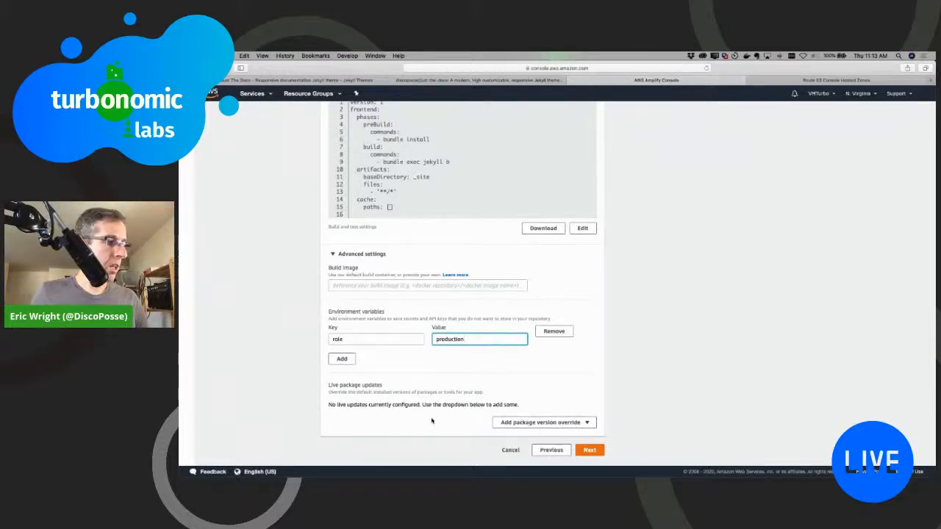
pyautogui.scroll(-1, 416, 423)
pyautogui.click(599, 447)
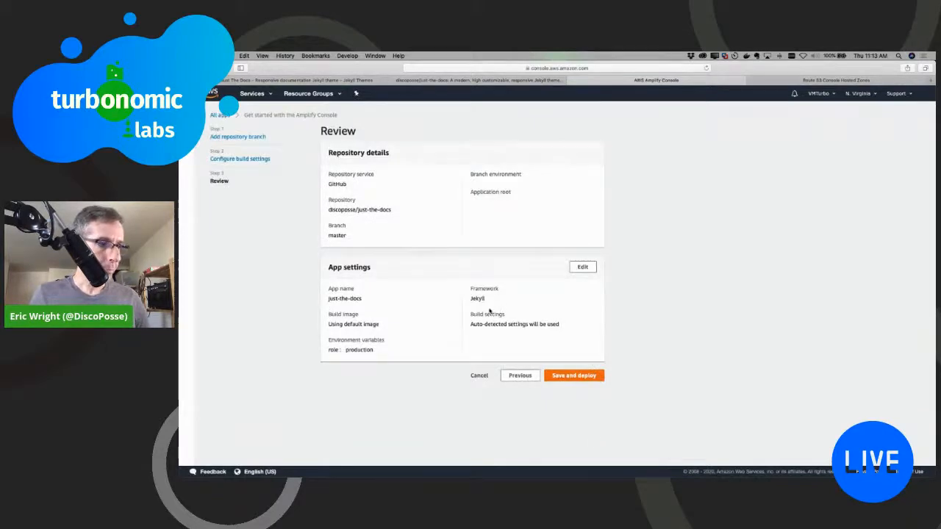
# Step: Check the repository details and app settings in the review, and save and deploy the just-the-docs app
pyautogui.press('super+equal')
pyautogui.press('super+equal')
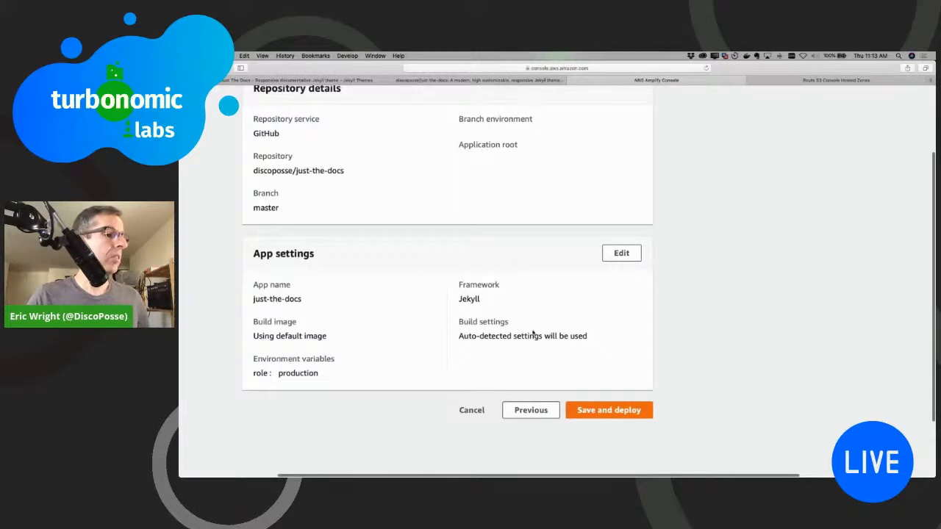
pyautogui.hscroll(-2, 468, 333)
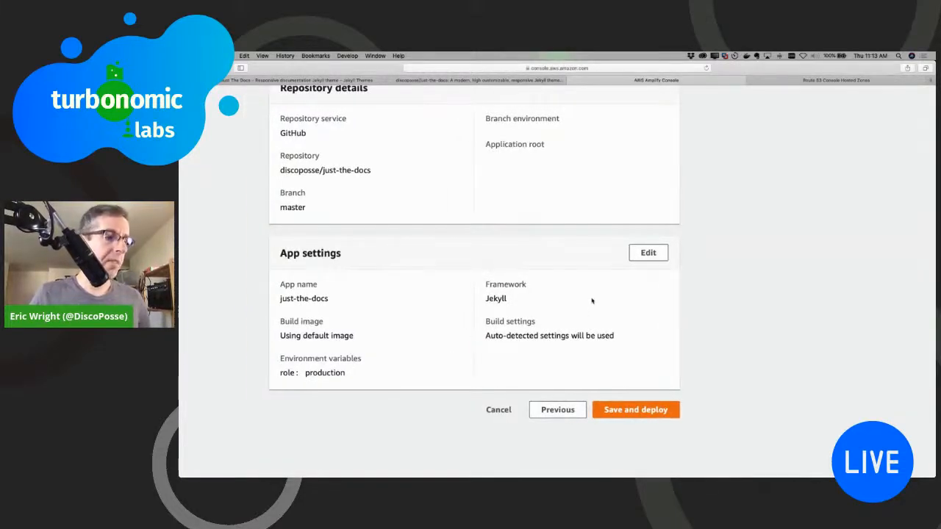
pyautogui.click(629, 413)
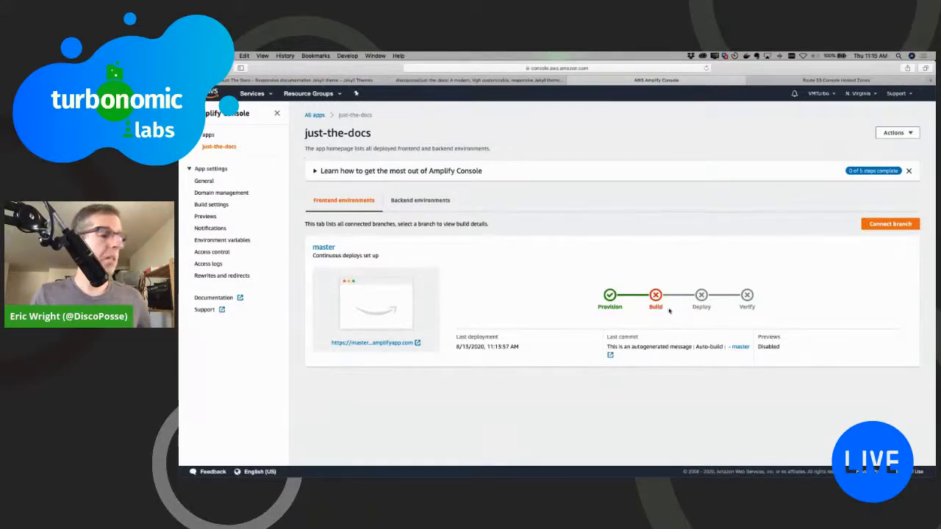
# Step: Open the build details of the master branch and read through the Frontend log for the cause of the build error
pyautogui.moveTo(656, 296)
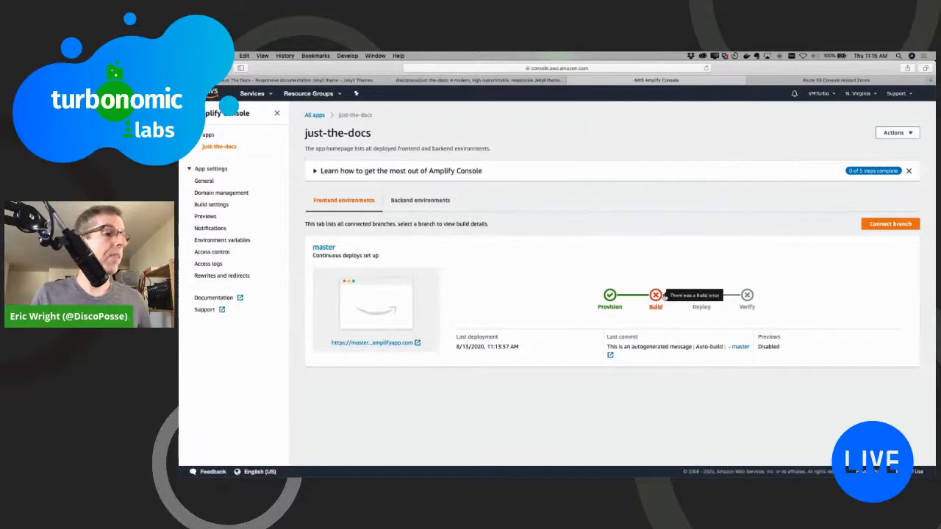
pyautogui.click(656, 295)
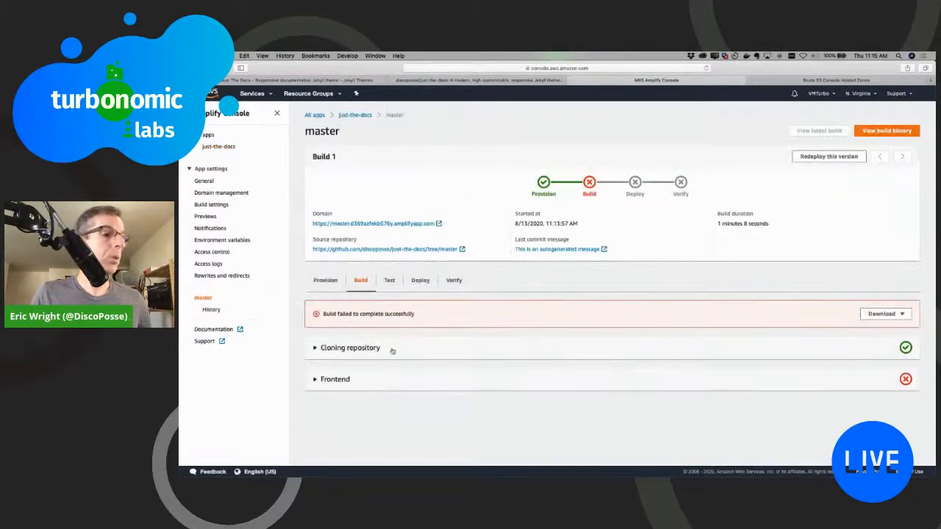
pyautogui.click(317, 380)
pyautogui.scroll(-6, 345, 375)
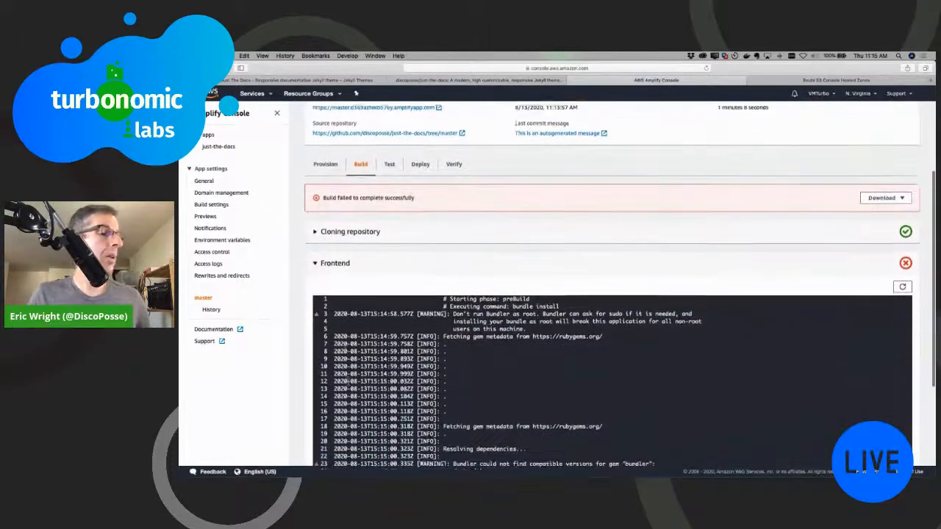
pyautogui.scroll(-1, 357, 373)
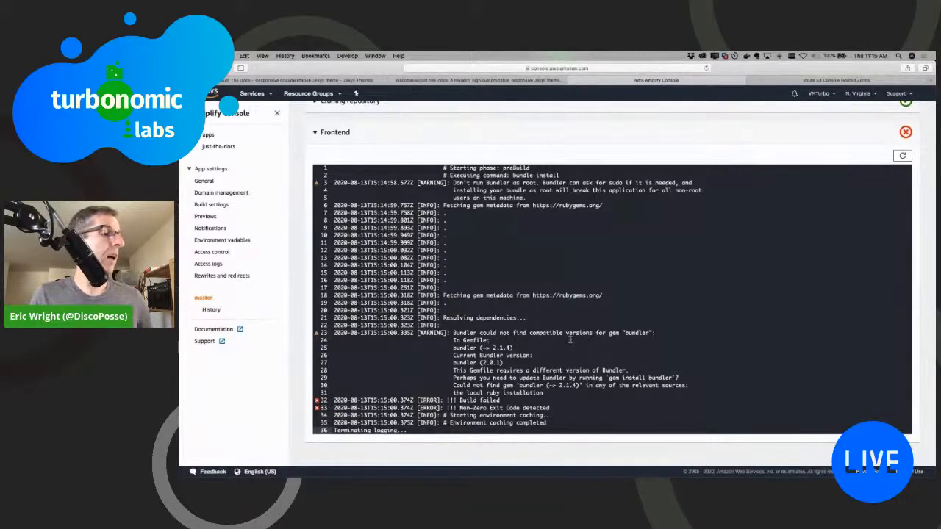
pyautogui.scroll(1, 565, 345)
pyautogui.scroll(-1, 564, 375)
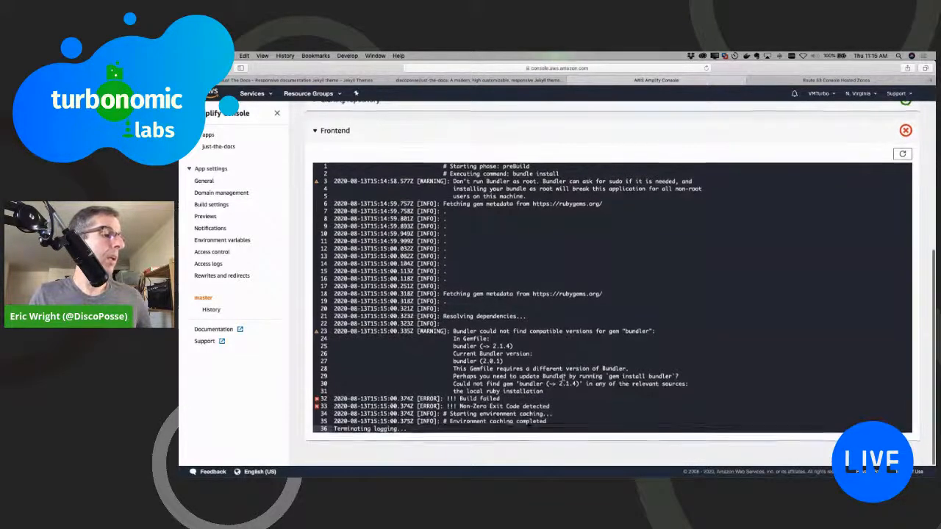
pyautogui.scroll(5, 575, 377)
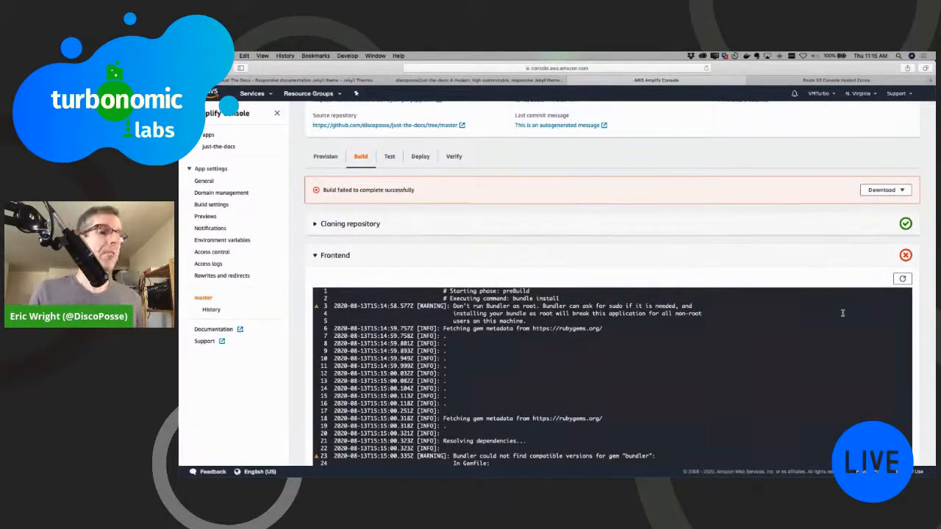
pyautogui.click(321, 255)
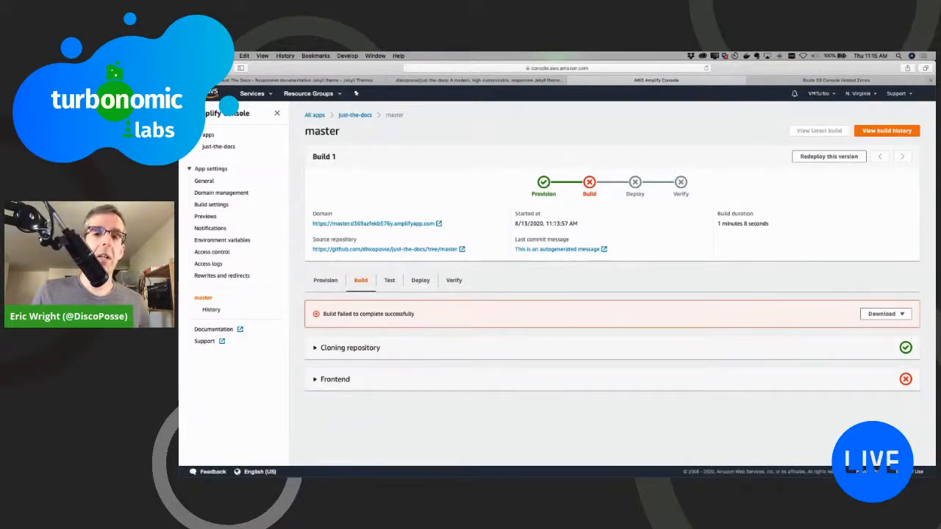
# Step: Switch to Visual Studio Code to inspect the project's Gemfile, and return to the Amplify Console to view the build's Provision details
pyautogui.press('super+Tab')
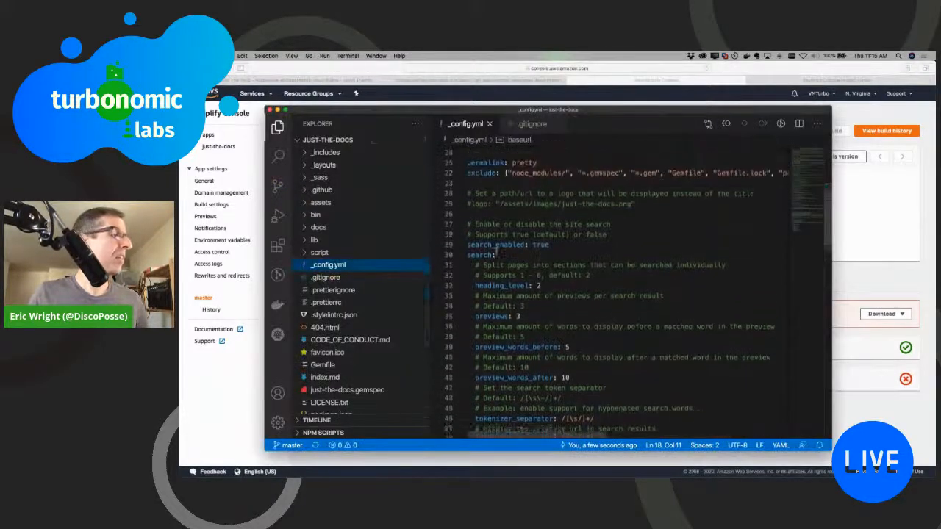
pyautogui.scroll(-3, 327, 323)
pyautogui.click(323, 307)
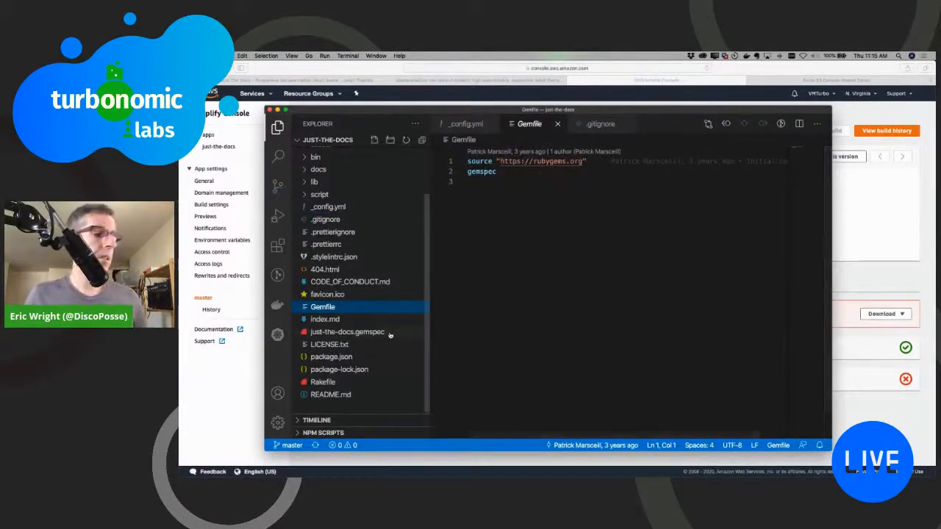
pyautogui.click(336, 320)
pyautogui.click(349, 282)
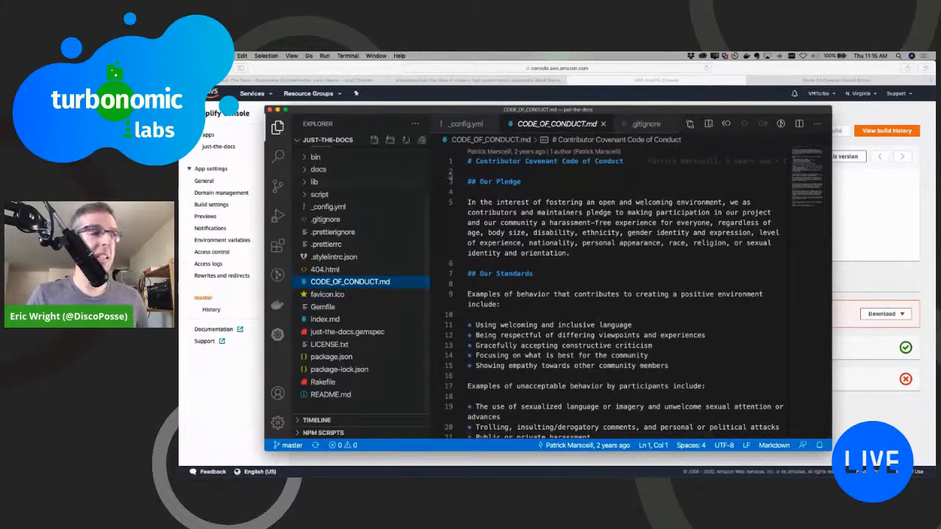
pyautogui.press('super+Tab')
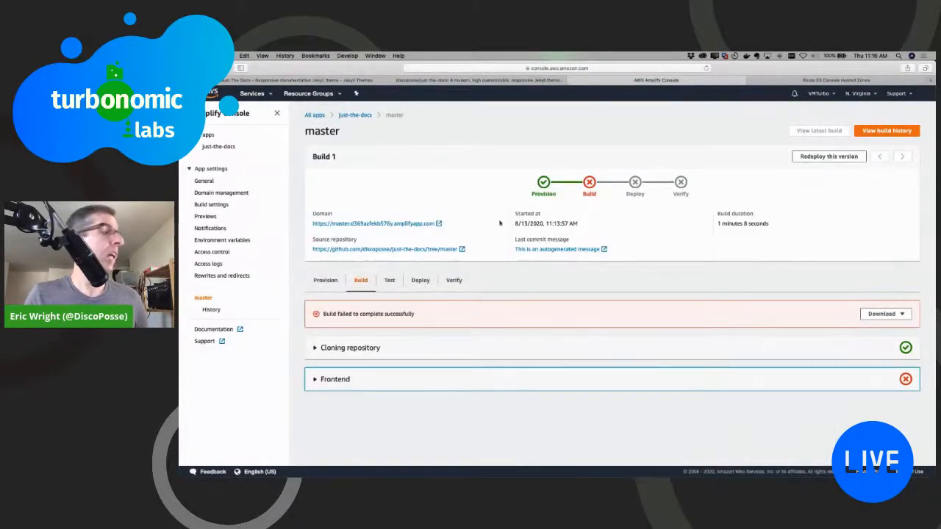
pyautogui.click(326, 280)
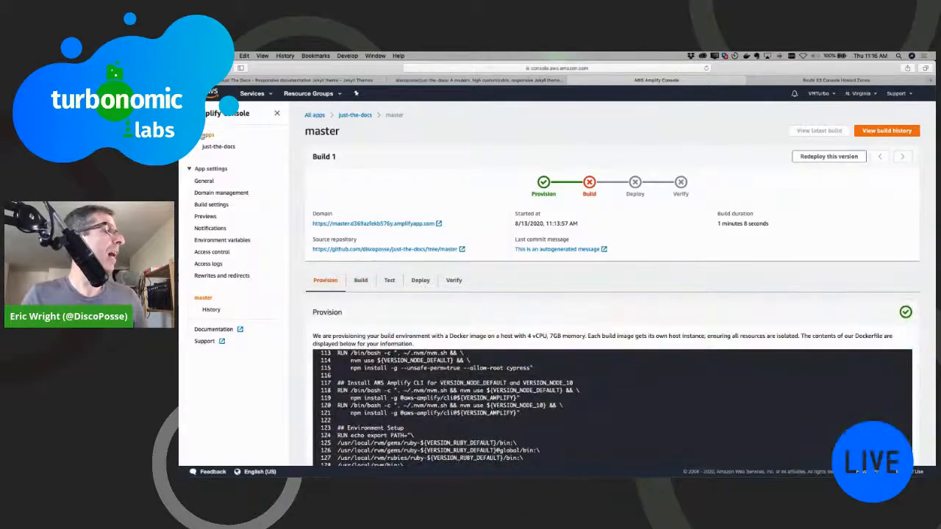
# Step: Go back to the list of all apps and start connecting a new app with GitHub as its code source
pyautogui.click(203, 136)
pyautogui.click(886, 139)
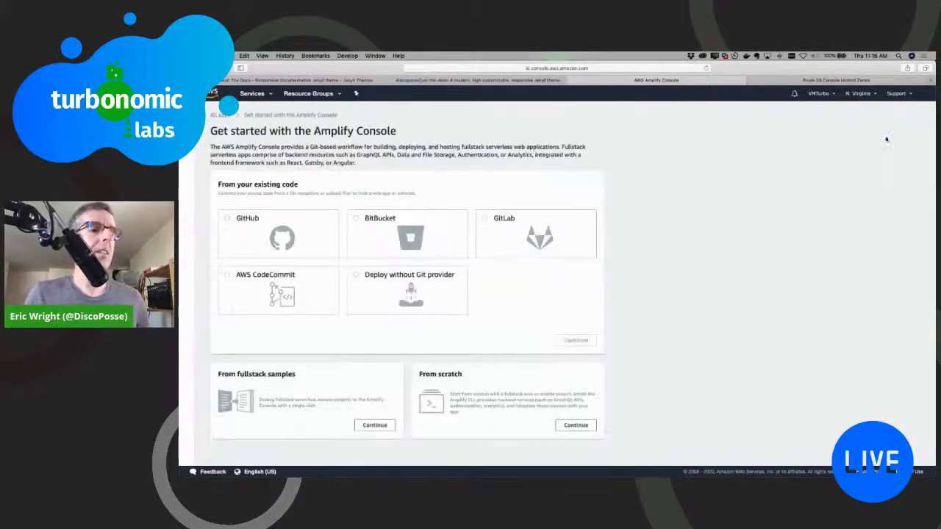
pyautogui.click(335, 229)
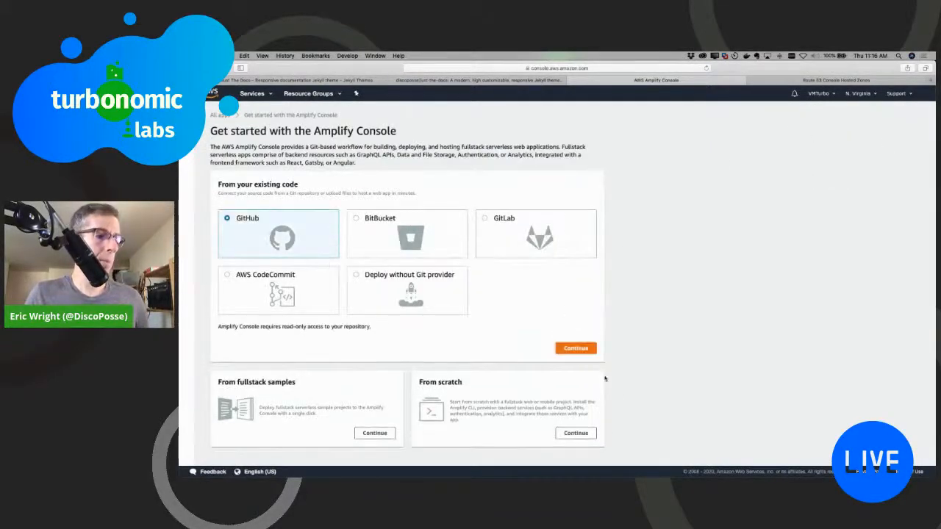
pyautogui.click(577, 349)
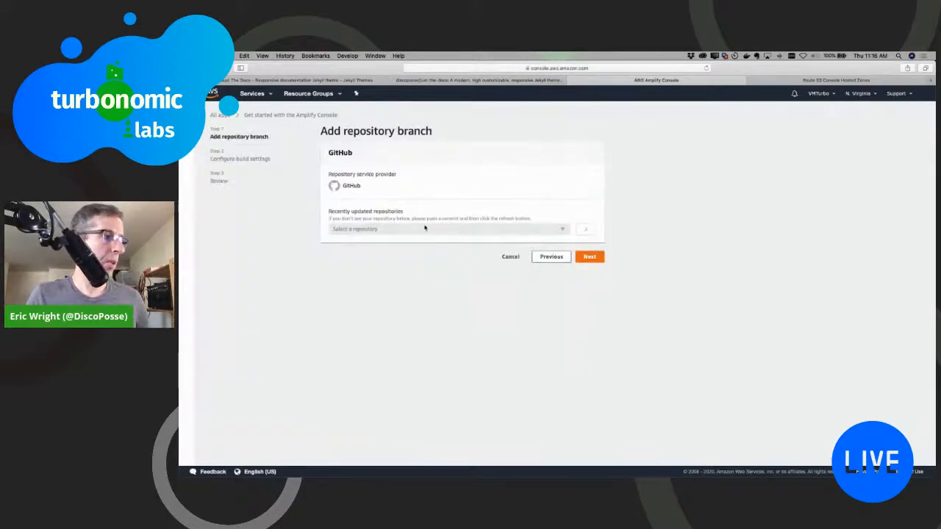
# Step: Select the turbonomic-development-jekyll repository with its master branch and continue to the build settings
pyautogui.click(420, 230)
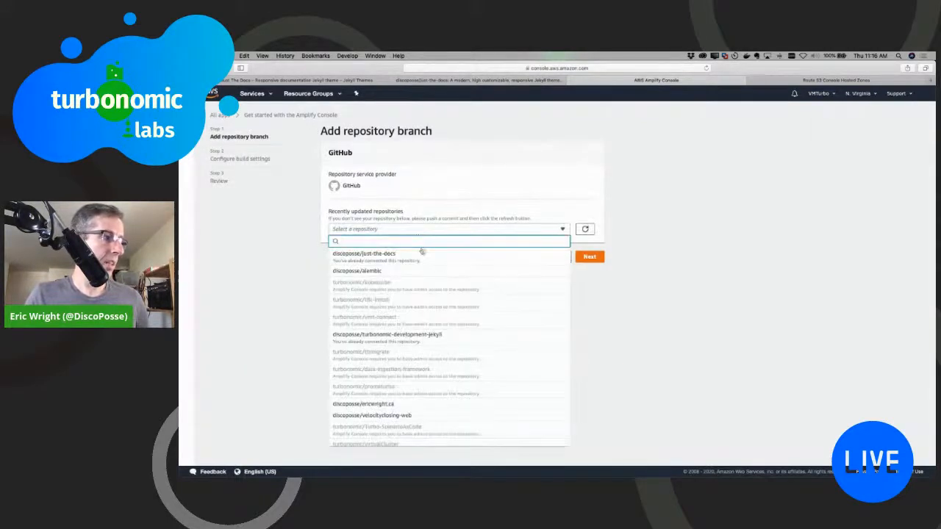
pyautogui.scroll(-2, 427, 272)
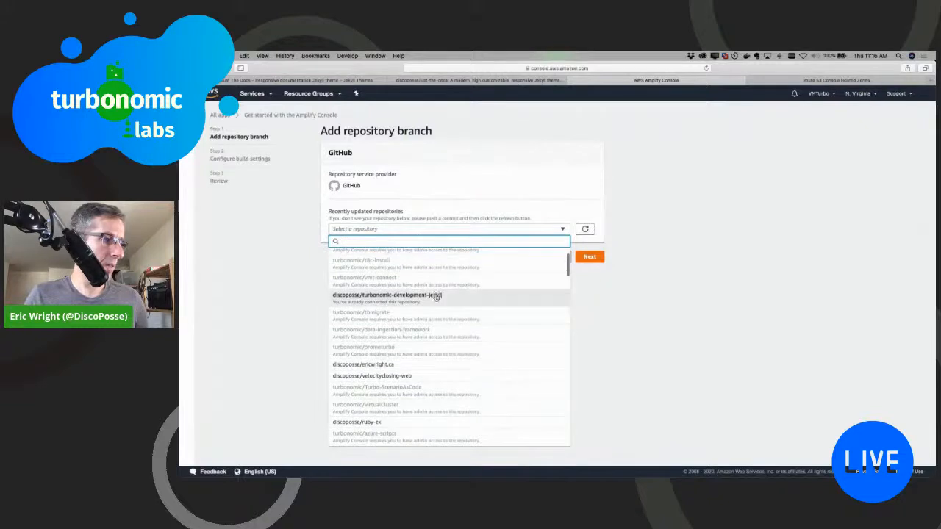
pyautogui.click(436, 296)
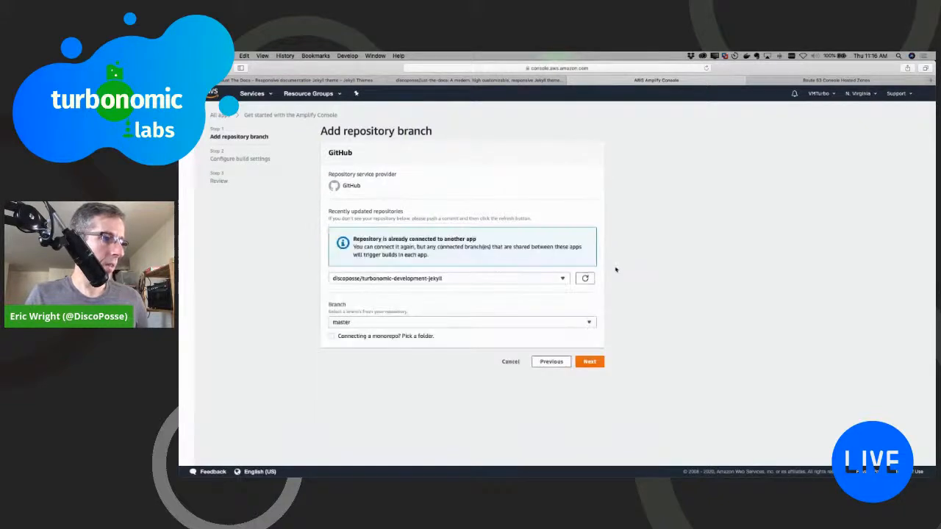
pyautogui.click(590, 361)
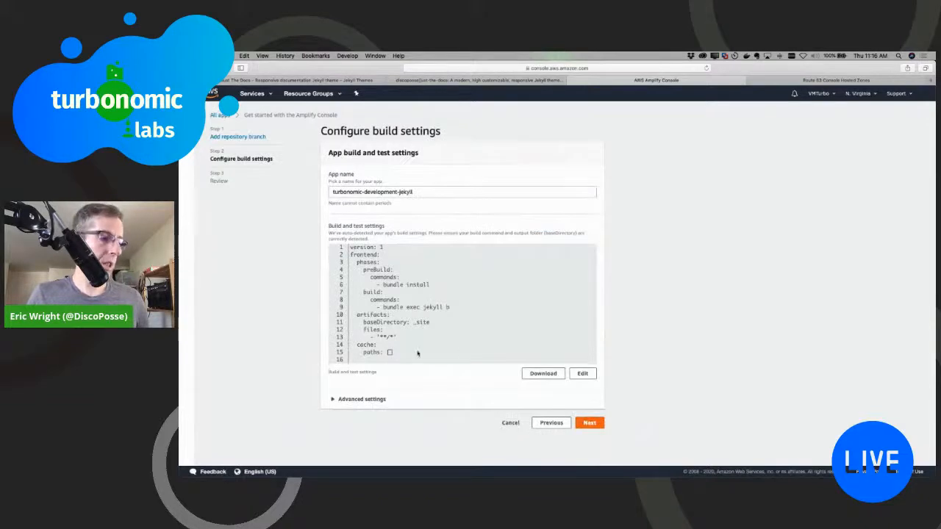
# Step: Keep the auto-detected build settings without environment variables, and save and deploy the turbonomic-development-jekyll app
pyautogui.click(364, 400)
pyautogui.scroll(-5, 445, 390)
pyautogui.click(590, 446)
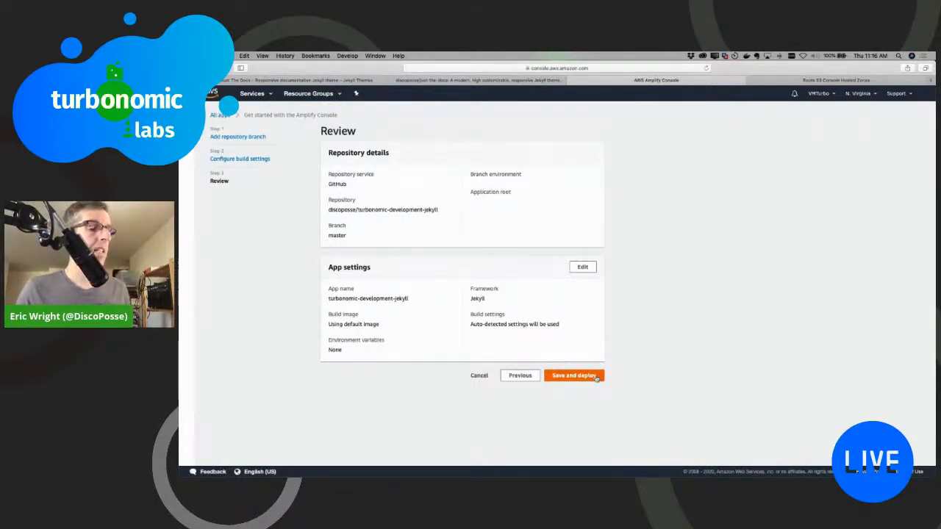
pyautogui.click(596, 376)
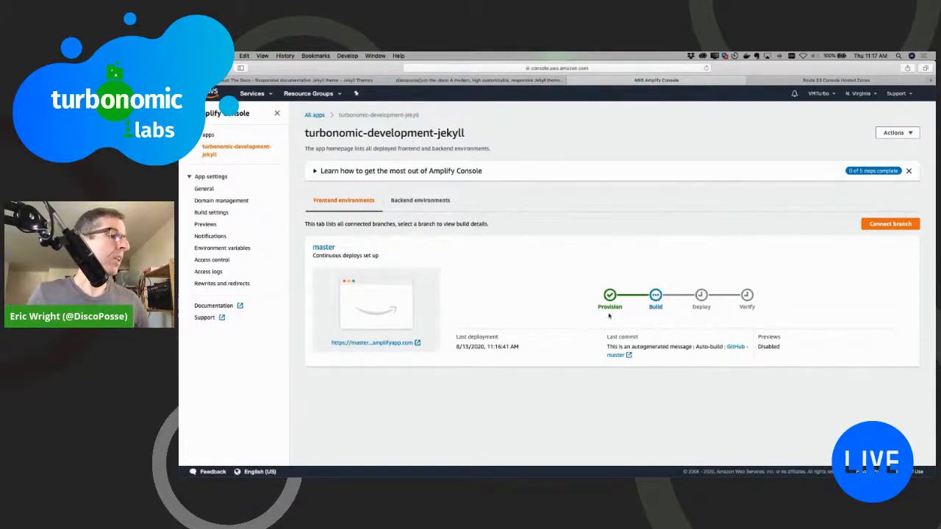
# Step: Review the Amplify CLI installation and backend setup instructions under the backend environments, and return to the frontend environments
pyautogui.click(419, 201)
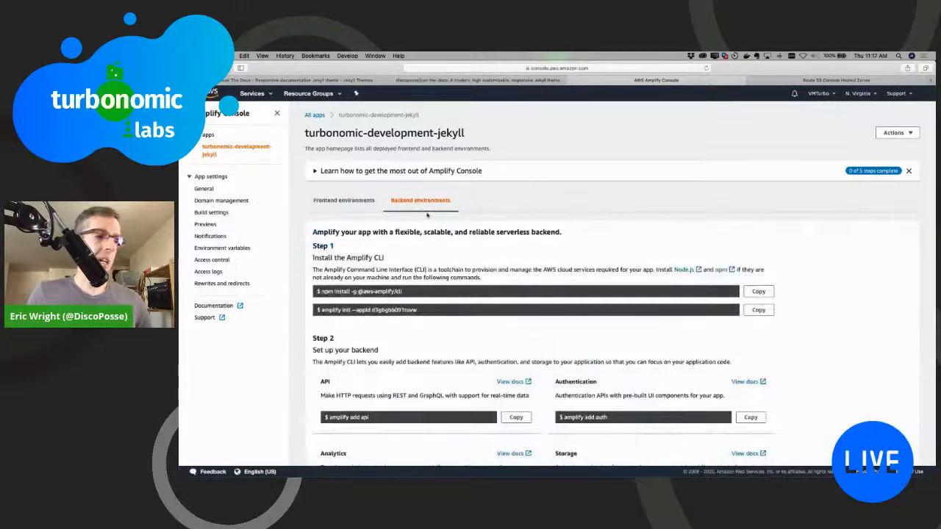
pyautogui.scroll(-2, 434, 277)
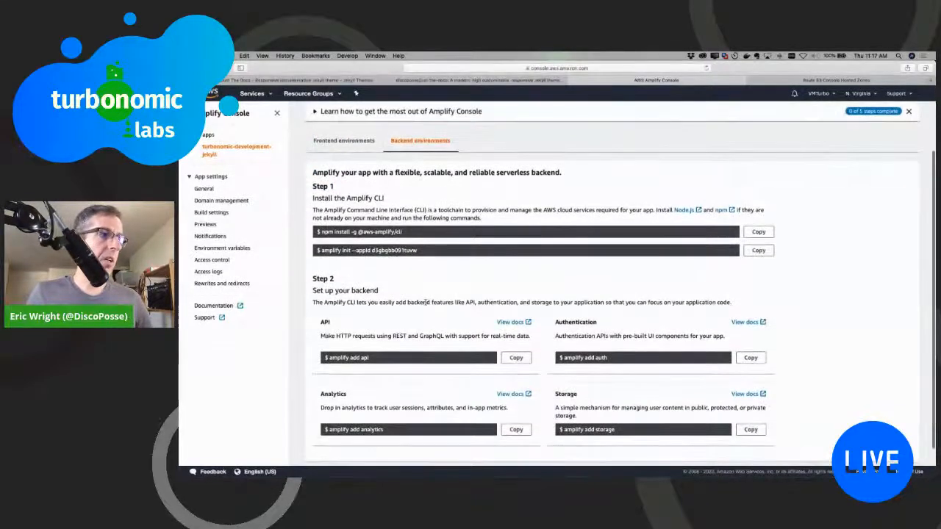
pyautogui.scroll(-1, 428, 302)
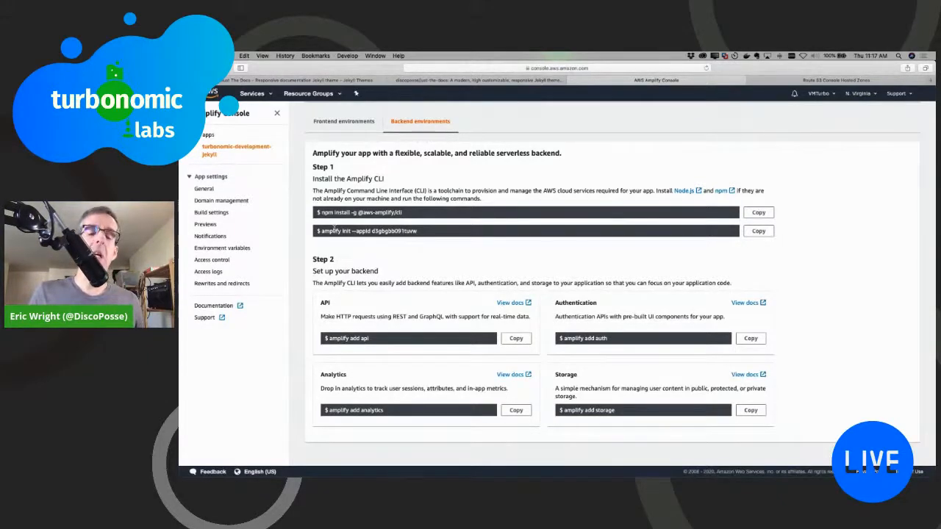
pyautogui.scroll(2, 398, 251)
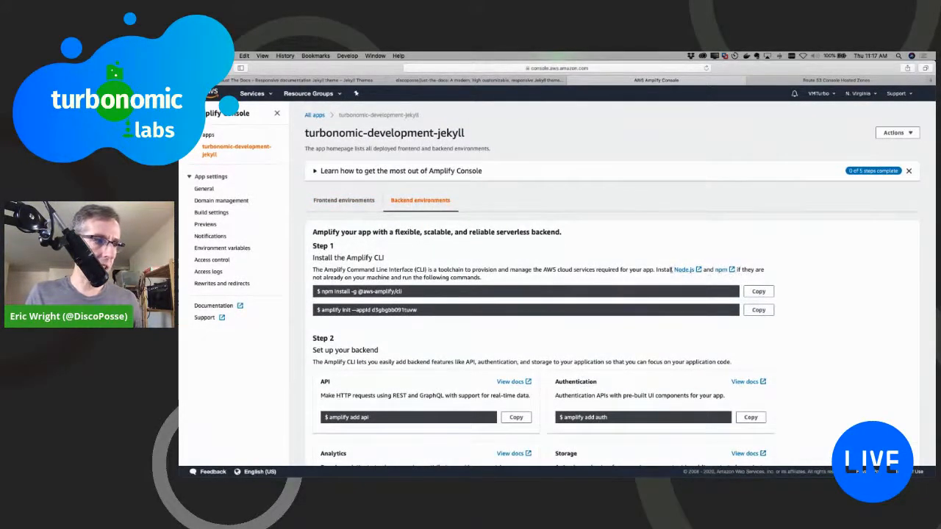
pyautogui.click(351, 203)
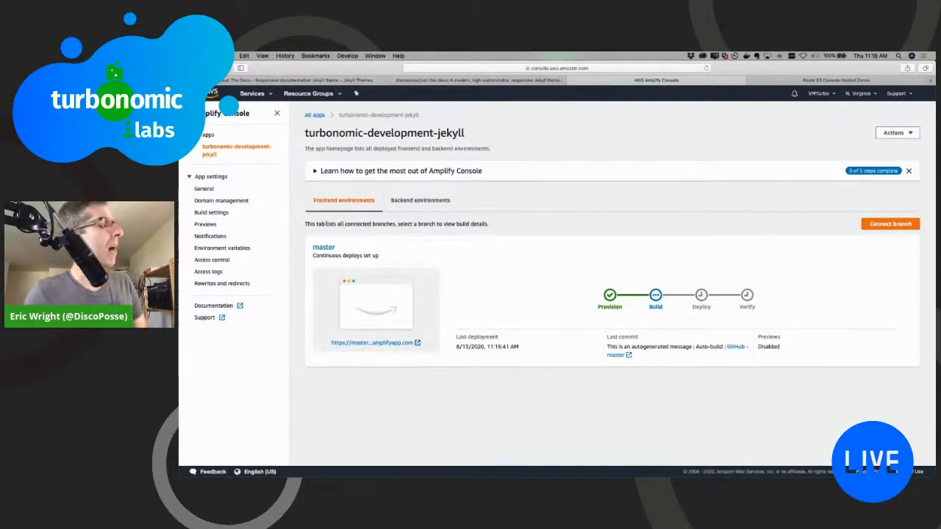
# Step: Review the app's General details with its ARN, and the Domain management, Build settings, Previews and Notifications settings
pyautogui.click(204, 189)
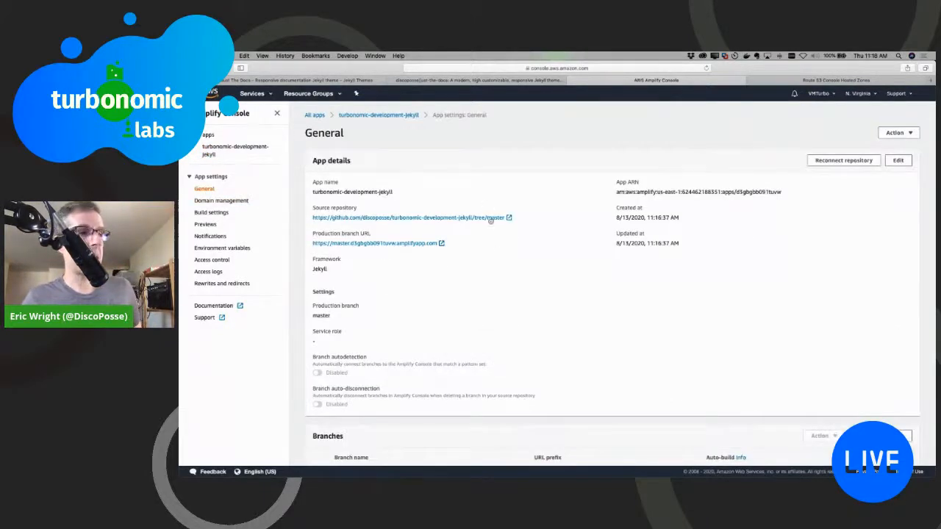
pyautogui.moveTo(617, 192); pyautogui.dragTo(816, 193)
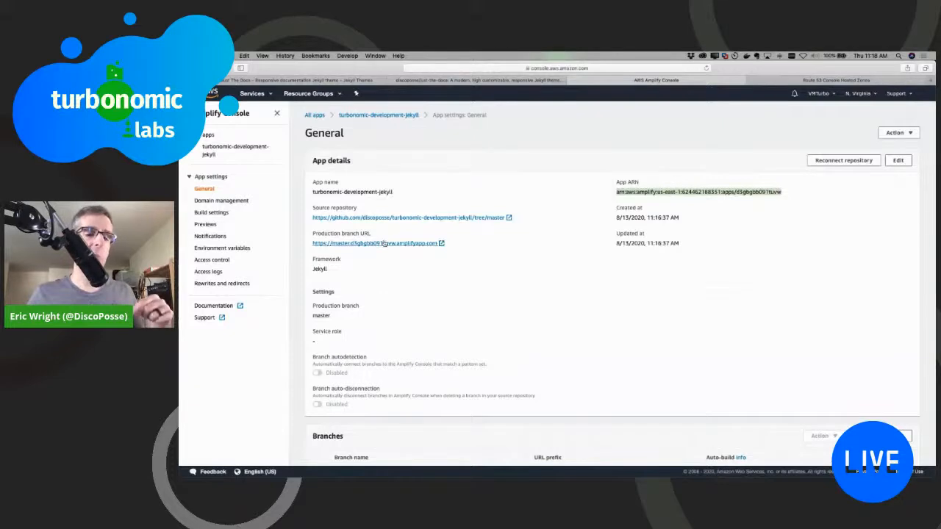
pyautogui.click(239, 202)
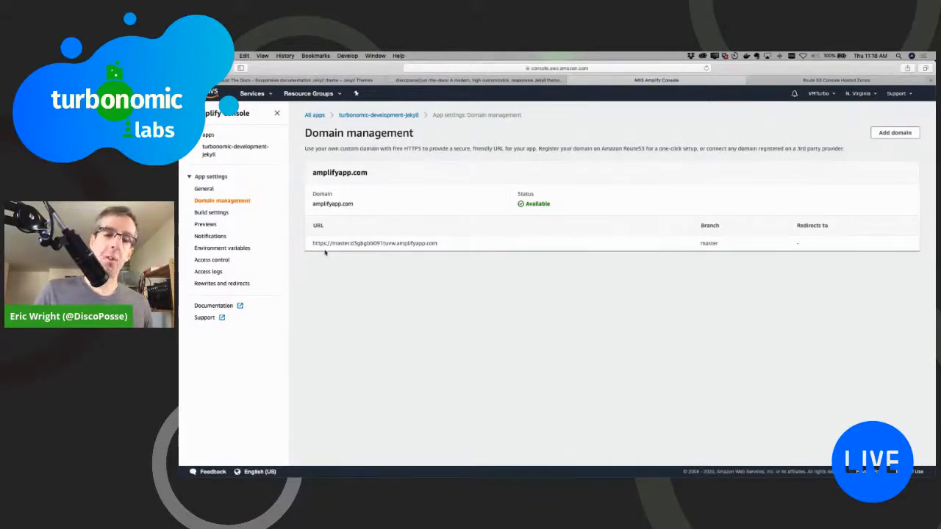
pyautogui.click(215, 212)
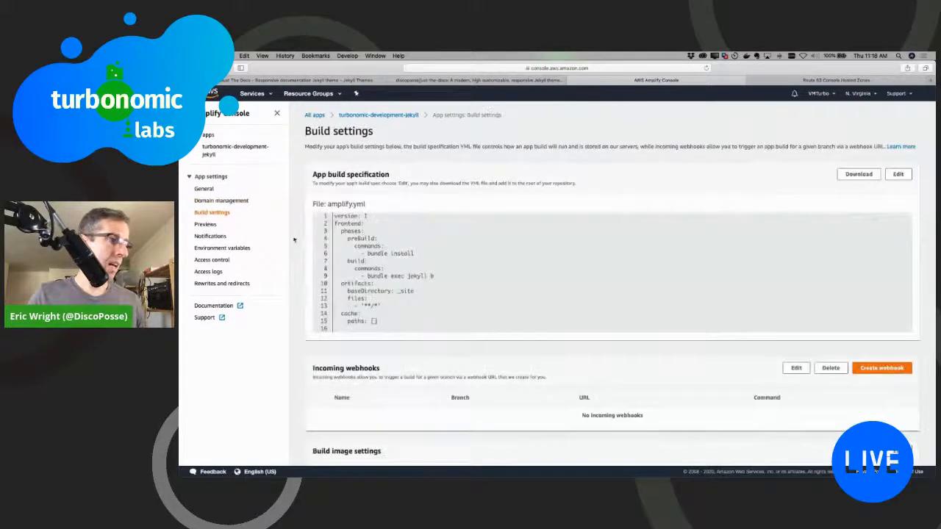
pyautogui.click(203, 225)
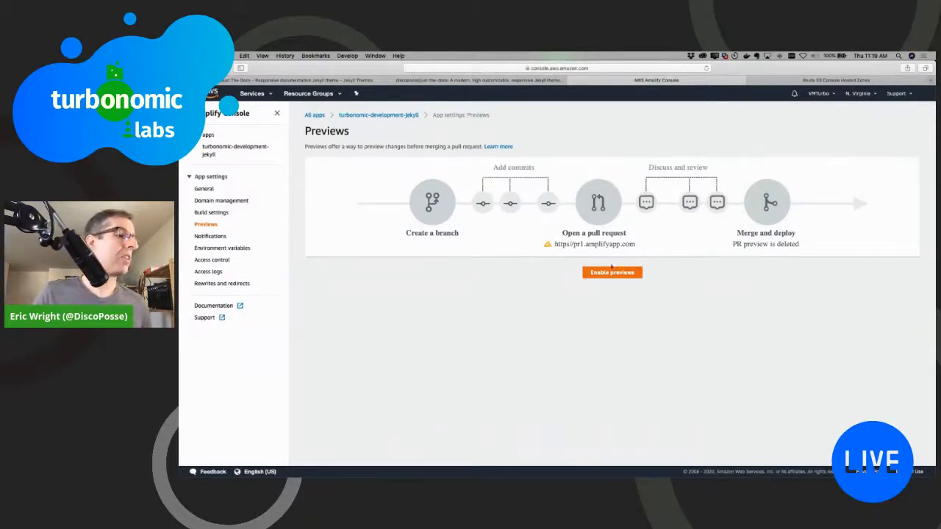
pyautogui.click(210, 236)
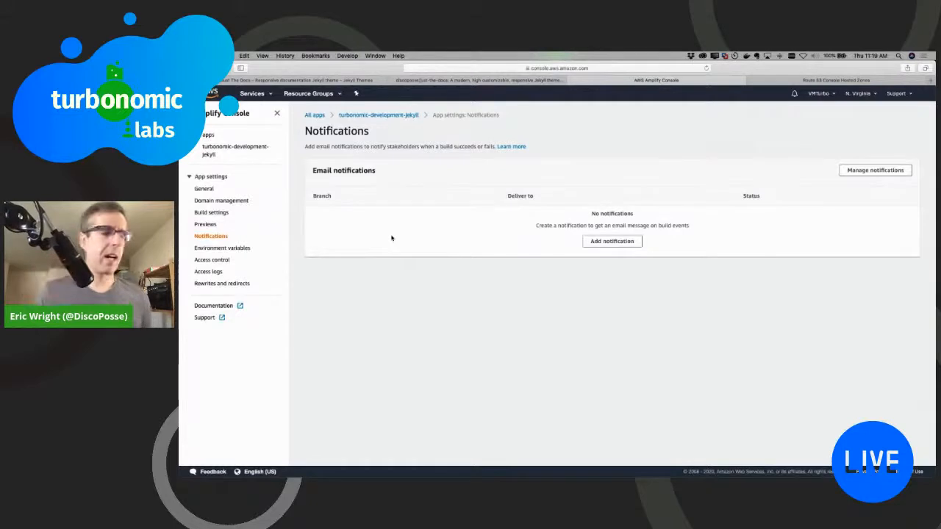
pyautogui.click(207, 189)
# Step: Return to the turbonomic-development-jekyll app homepage, check the Deploy and Verify stages, and open the deployed master branch site
pyautogui.click(228, 150)
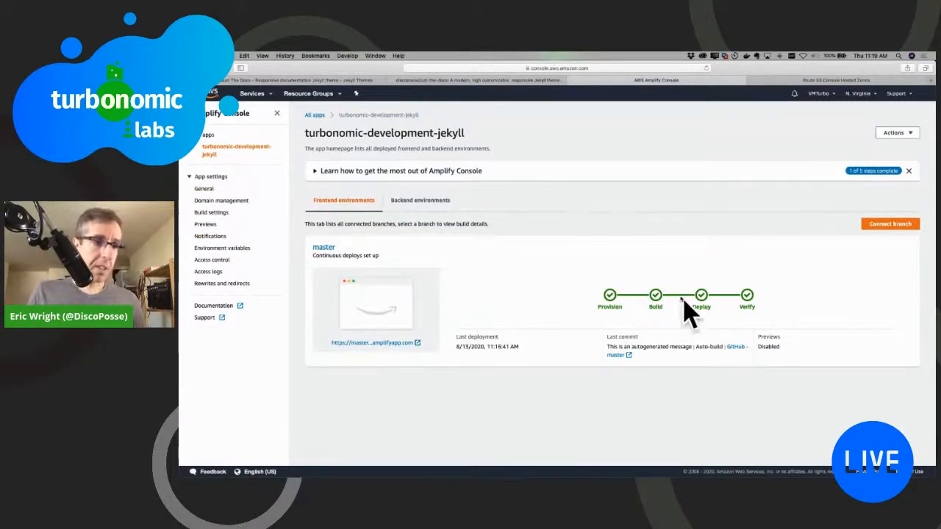
pyautogui.moveTo(699, 296)
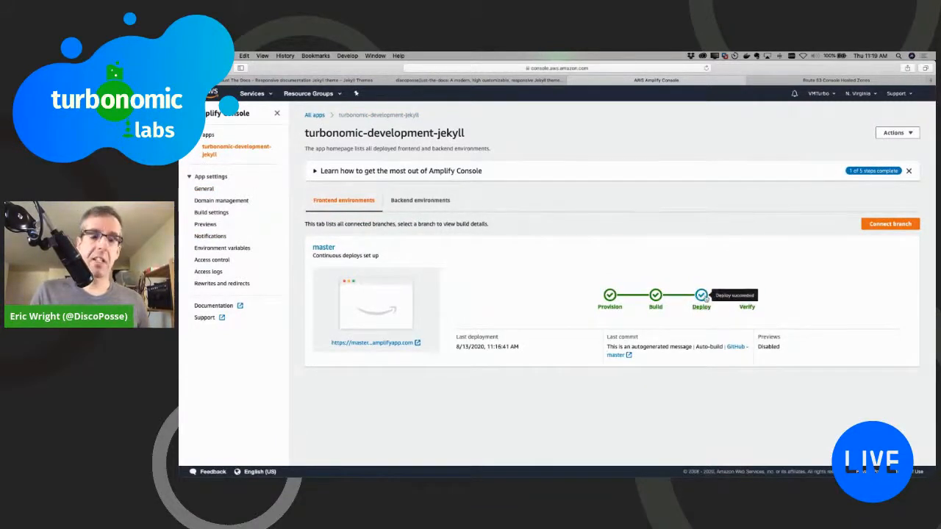
pyautogui.moveTo(745, 298)
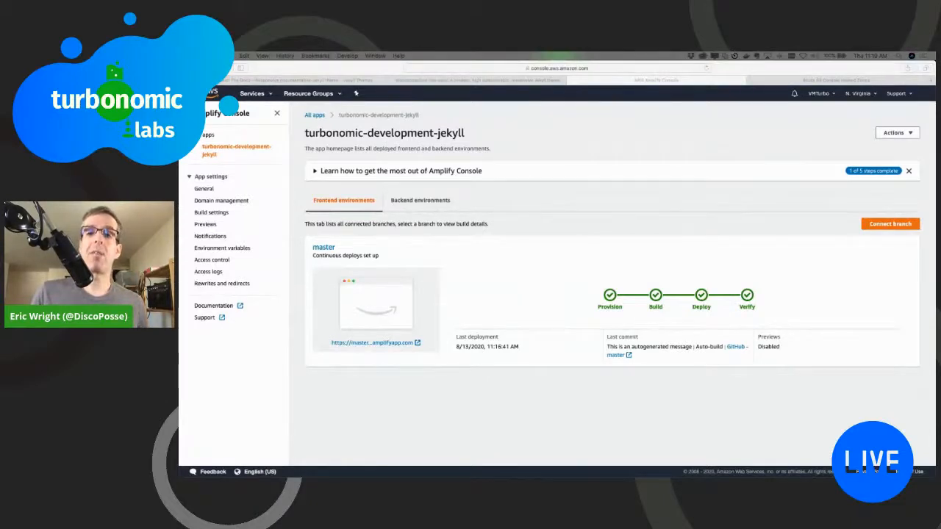
pyautogui.click(428, 363)
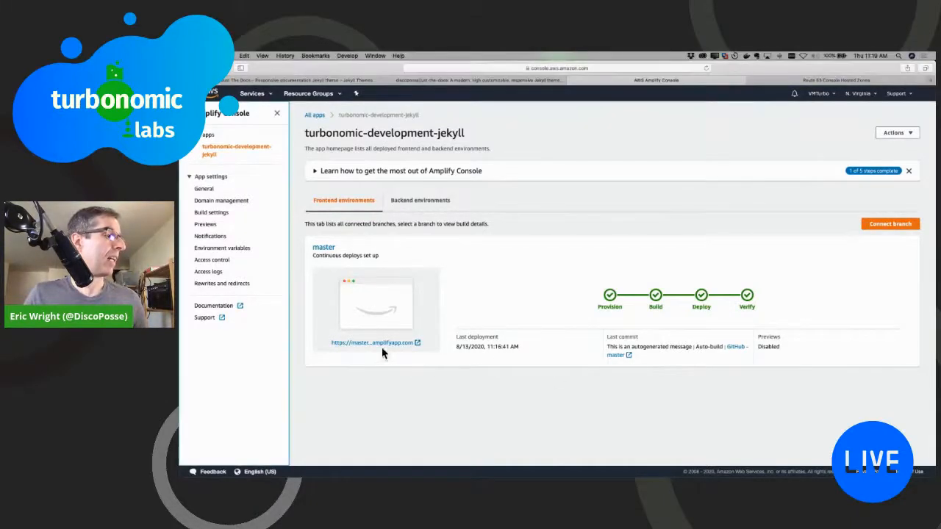
pyautogui.click(381, 344)
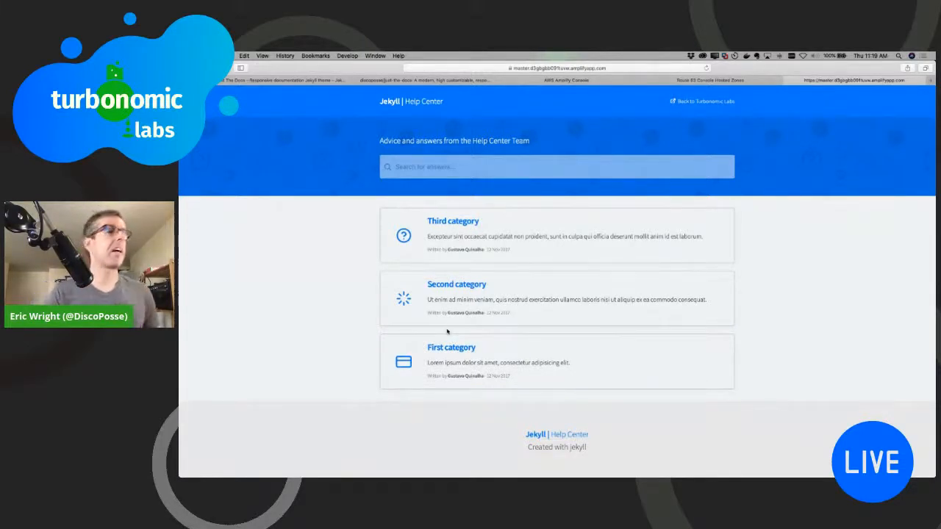
# Step: Find the Help Center theme among the documentation themes on Jekyll Themes and compare its preview with the deployed site
pyautogui.click(279, 78)
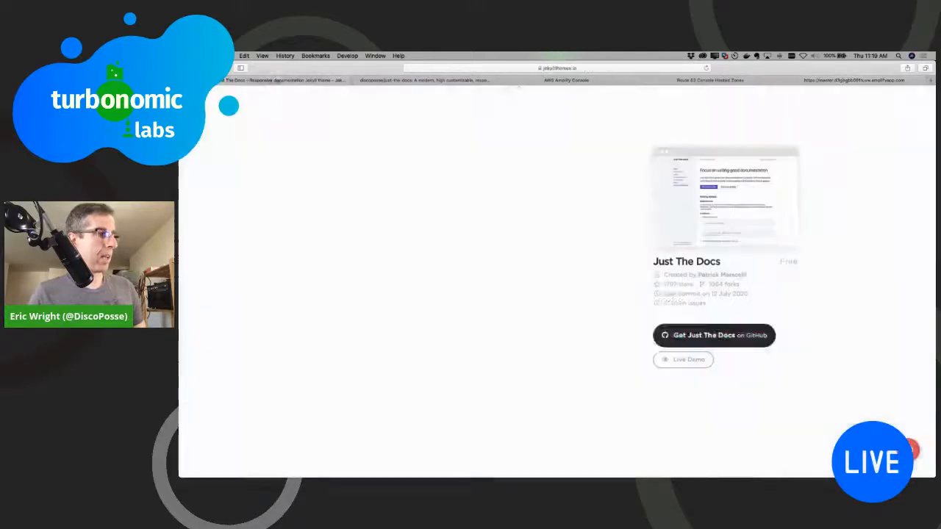
pyautogui.scroll(10, 473, 175)
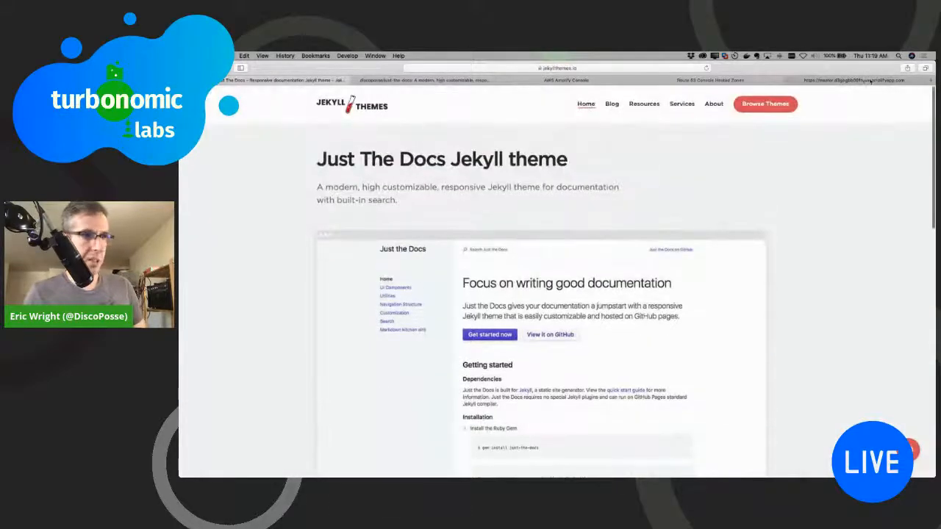
pyautogui.click(789, 107)
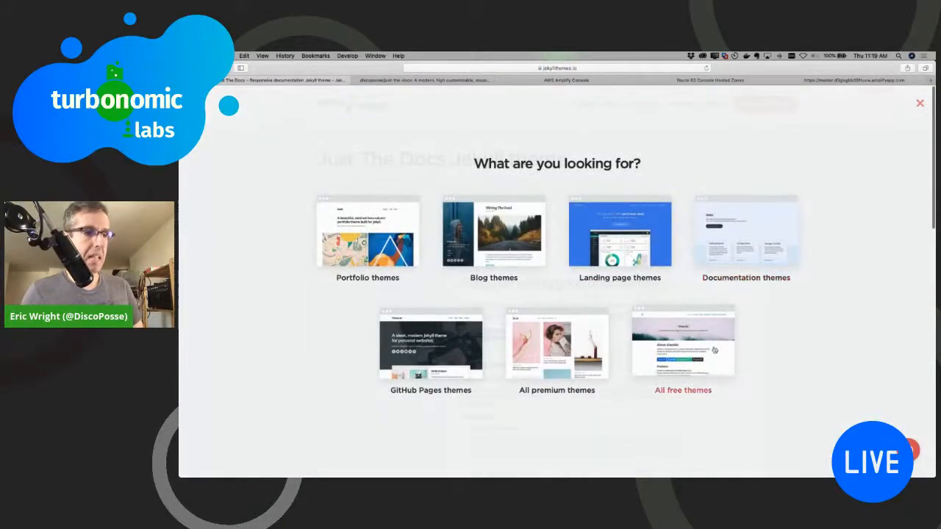
pyautogui.click(758, 258)
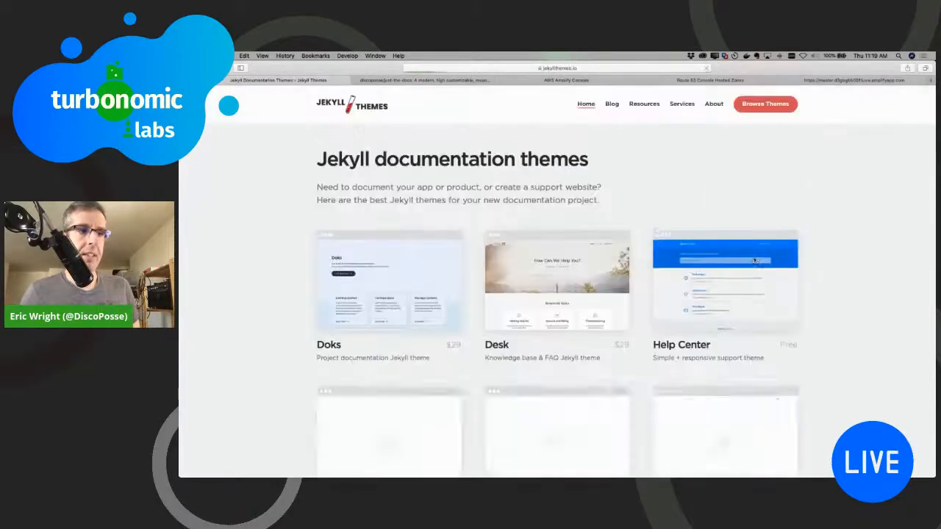
pyautogui.click(745, 262)
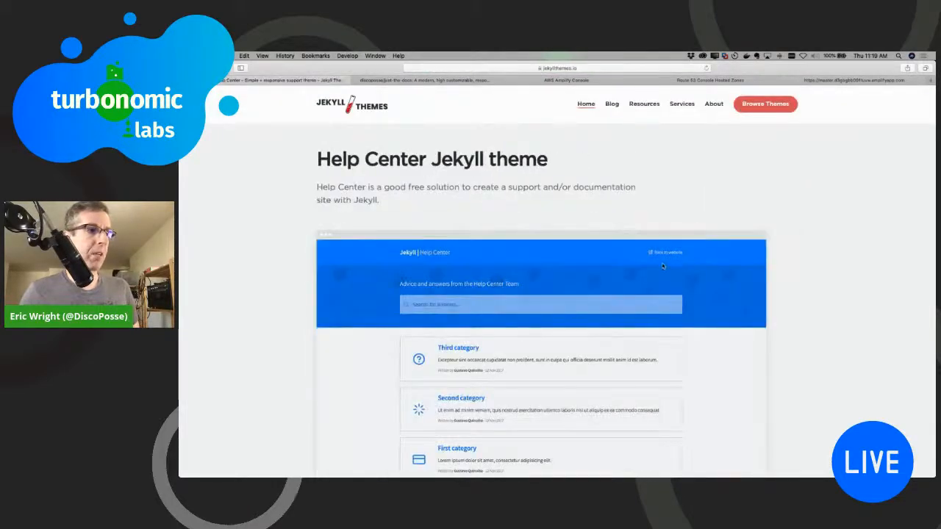
pyautogui.scroll(-2, 590, 261)
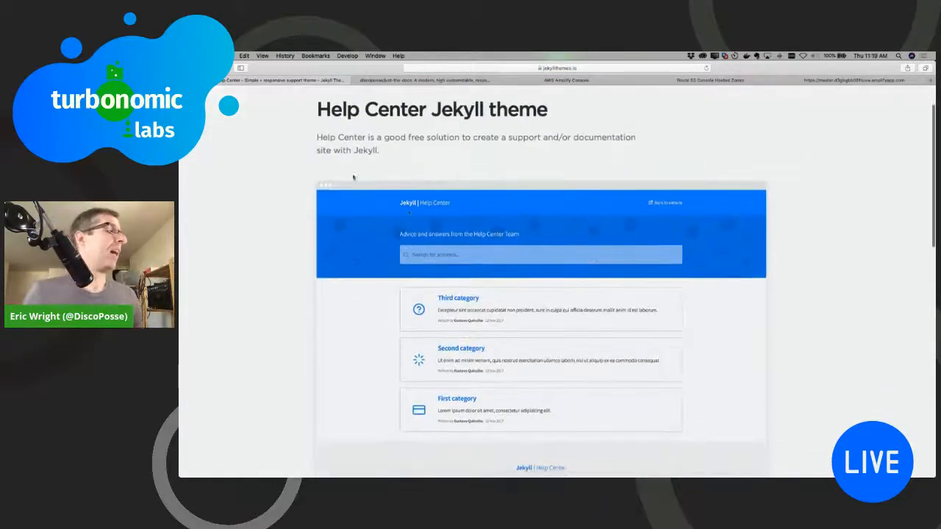
pyautogui.click(837, 79)
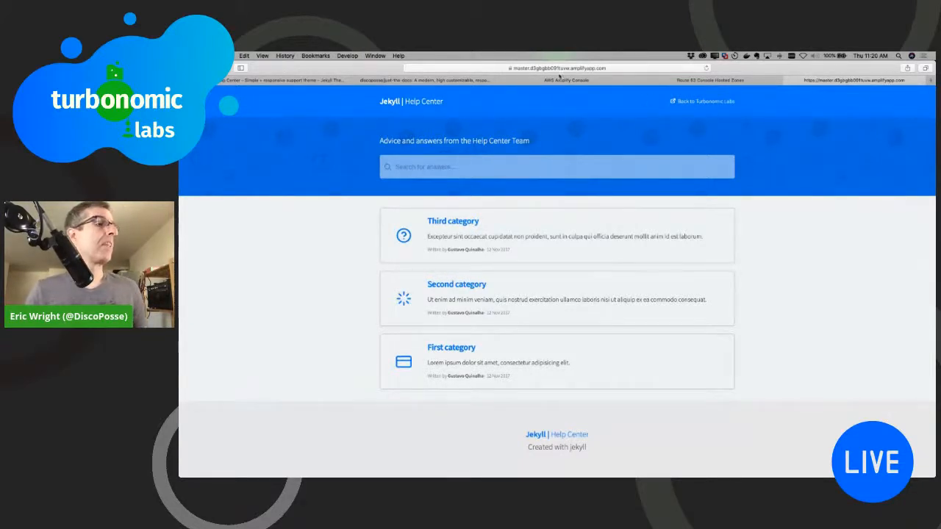
# Step: View the Route 53 hosted zones and the deployed site, and return to the app in the Amplify Console
pyautogui.click(678, 82)
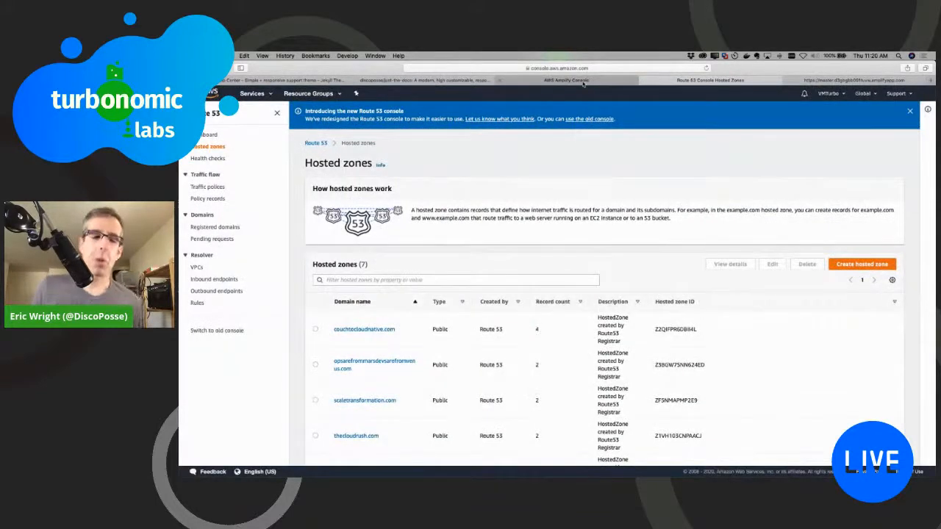
pyautogui.click(802, 83)
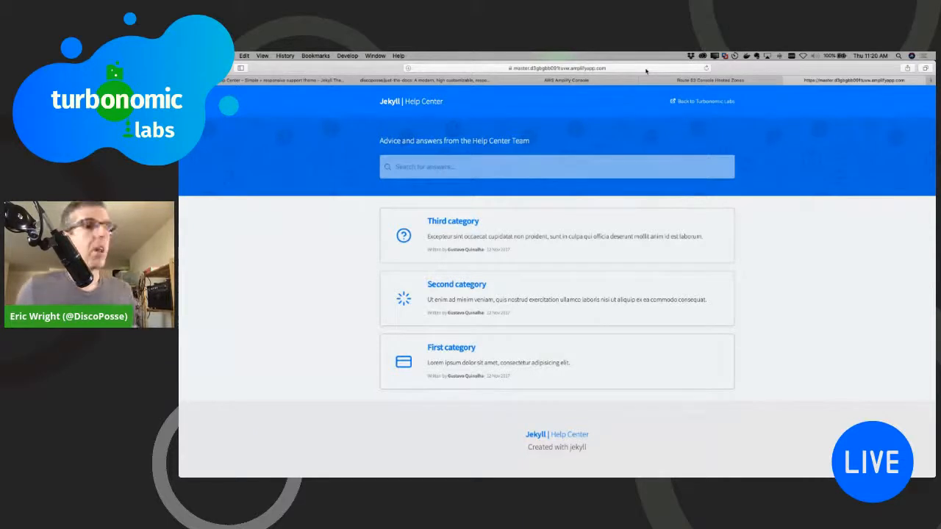
pyautogui.click(734, 81)
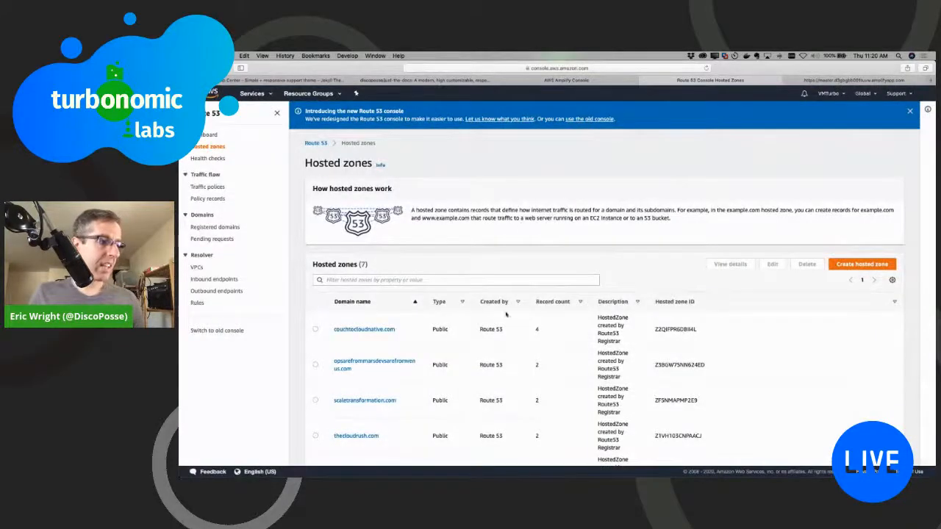
pyautogui.click(548, 80)
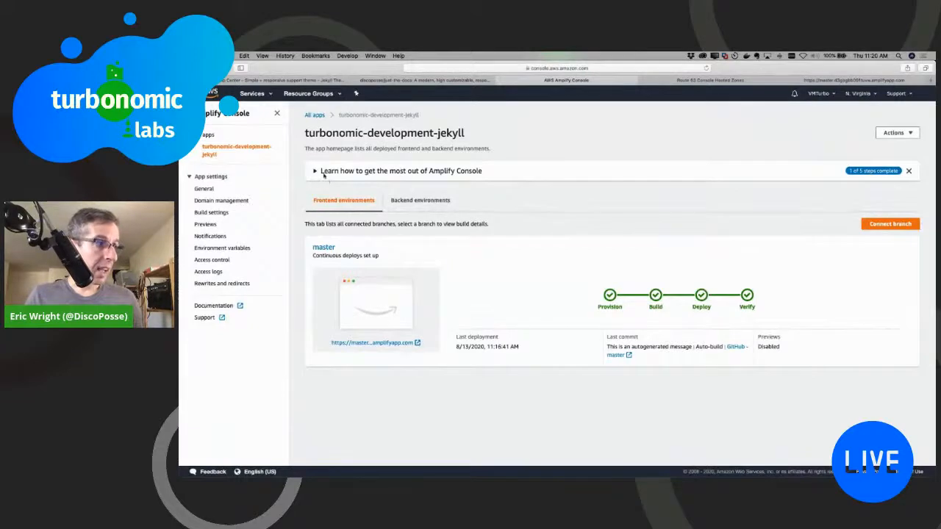
# Step: Add scaletransformation.com as the app's custom domain, keeping the root and www subdomains on master with the root-to-www redirect, and save
pyautogui.click(316, 171)
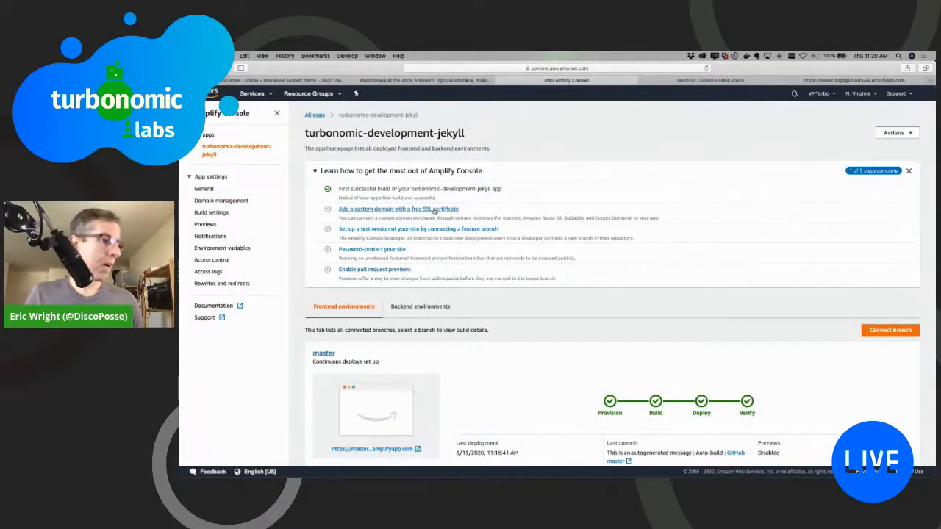
pyautogui.click(388, 212)
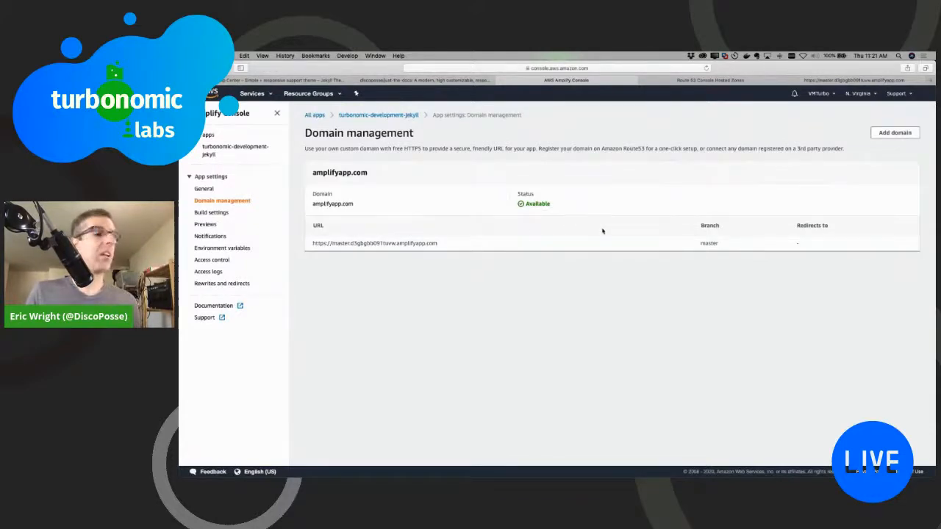
pyautogui.click(894, 134)
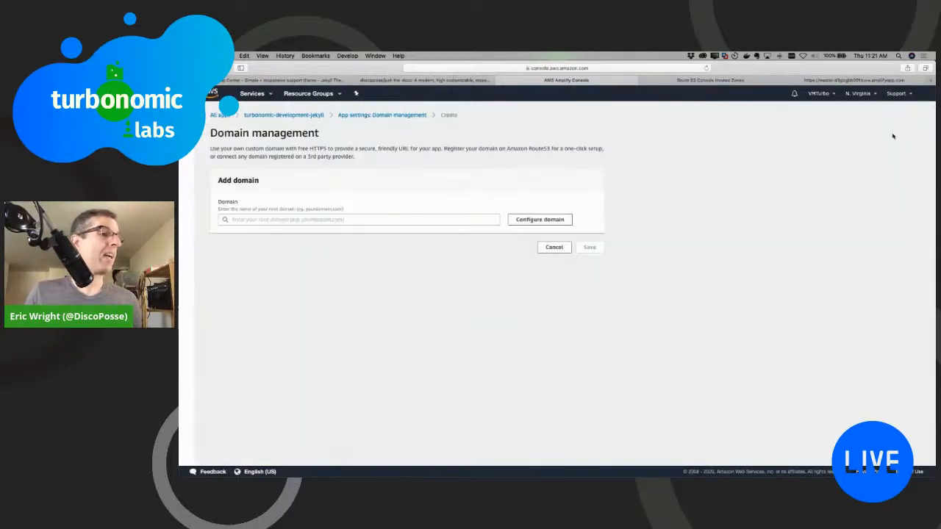
pyautogui.click(431, 221)
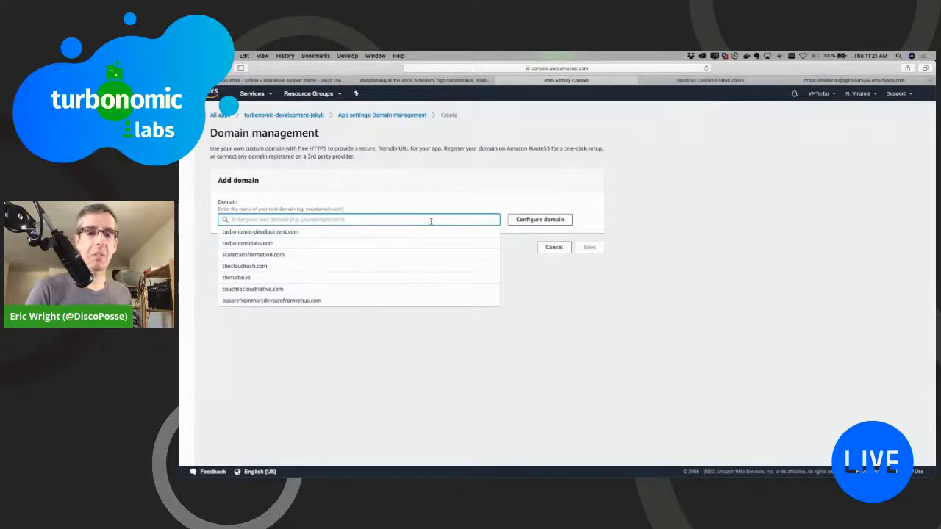
pyautogui.click(276, 255)
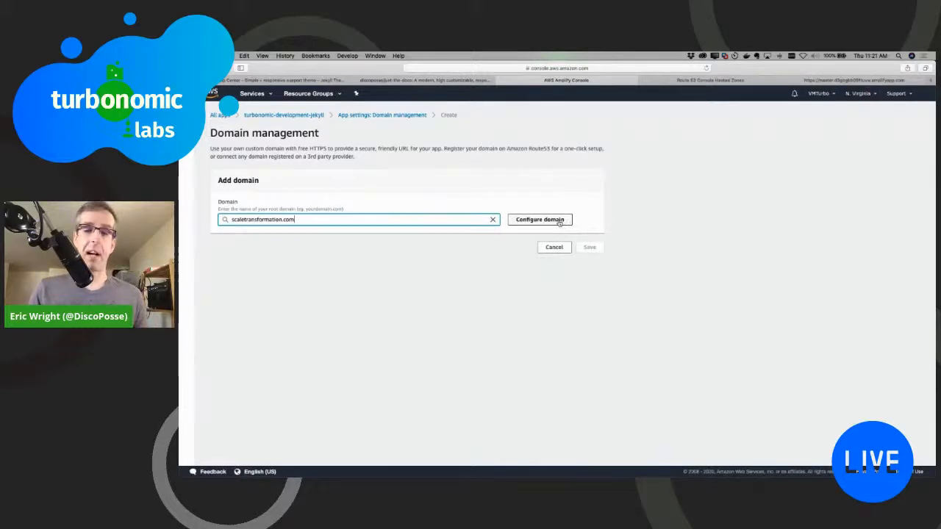
pyautogui.click(559, 222)
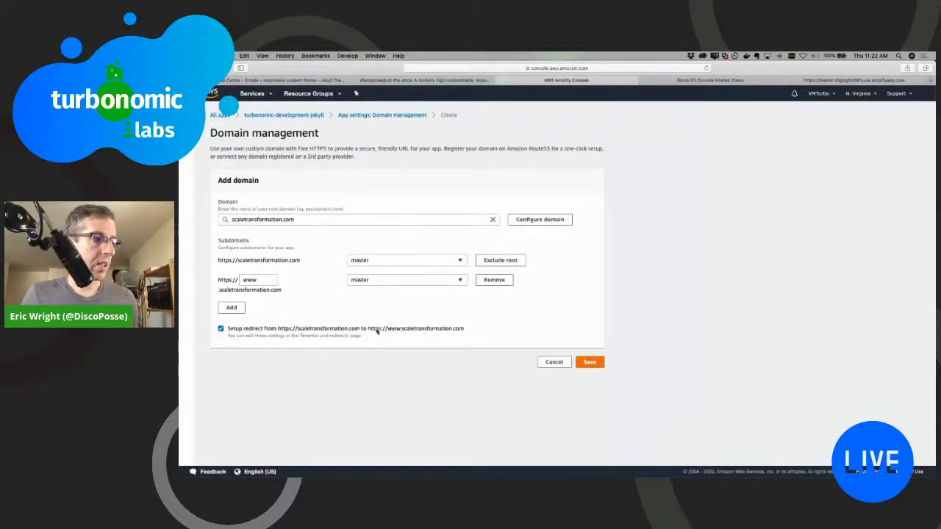
pyautogui.click(596, 362)
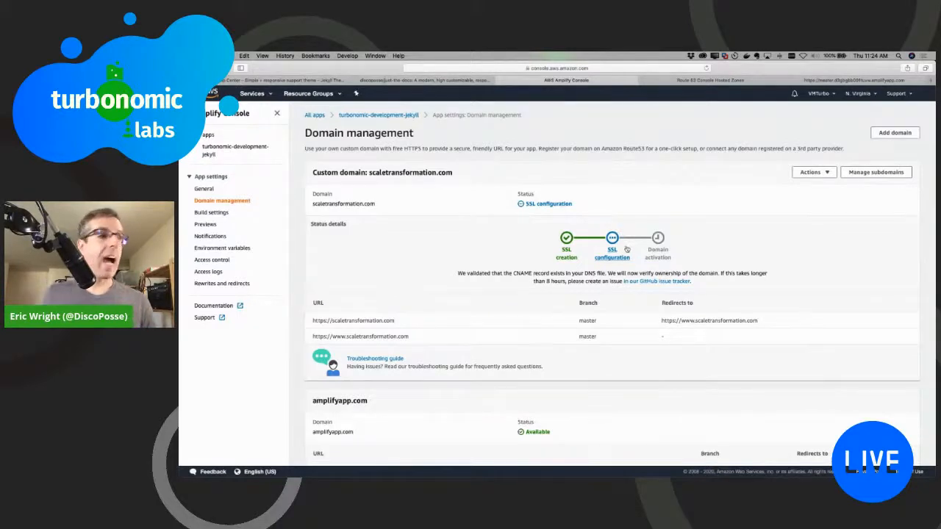
# Step: Switch to Route 53 and open the scaletransformation.com hosted zone to view its DNS records
pyautogui.click(710, 79)
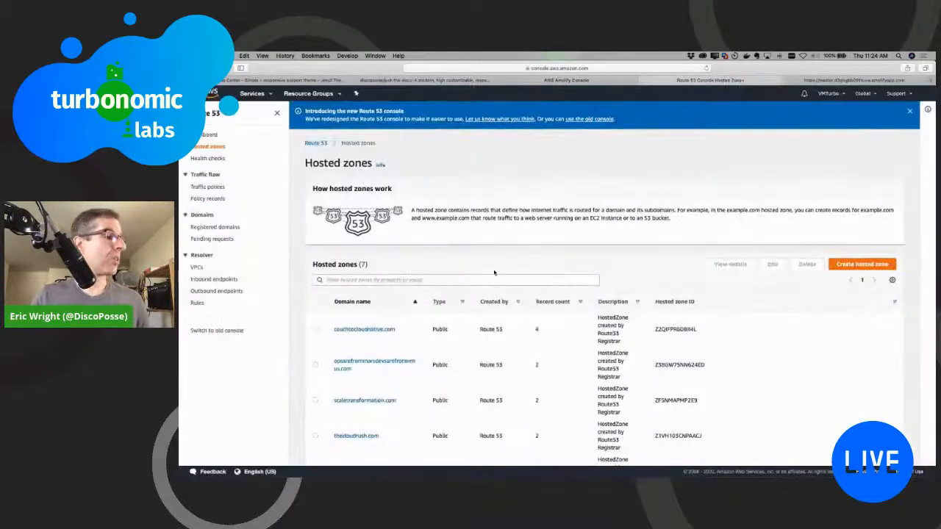
pyautogui.scroll(-2, 391, 346)
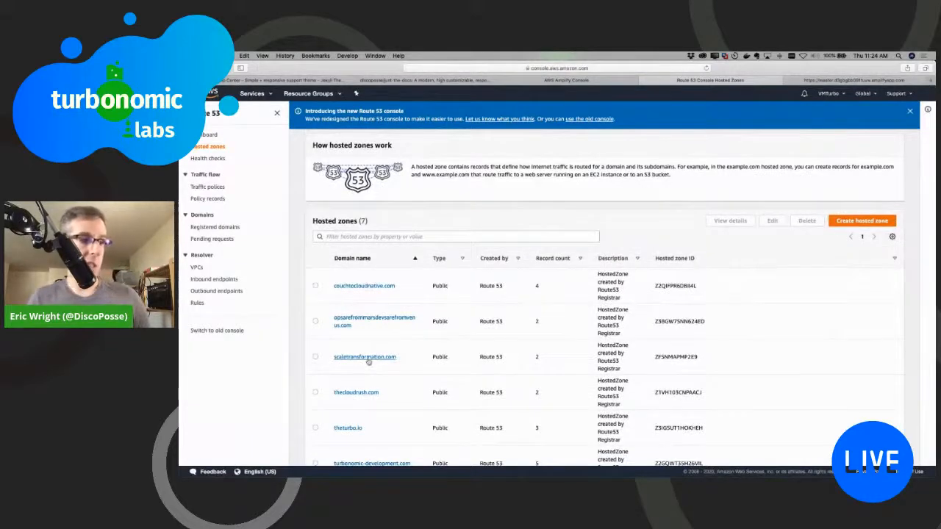
pyautogui.click(368, 358)
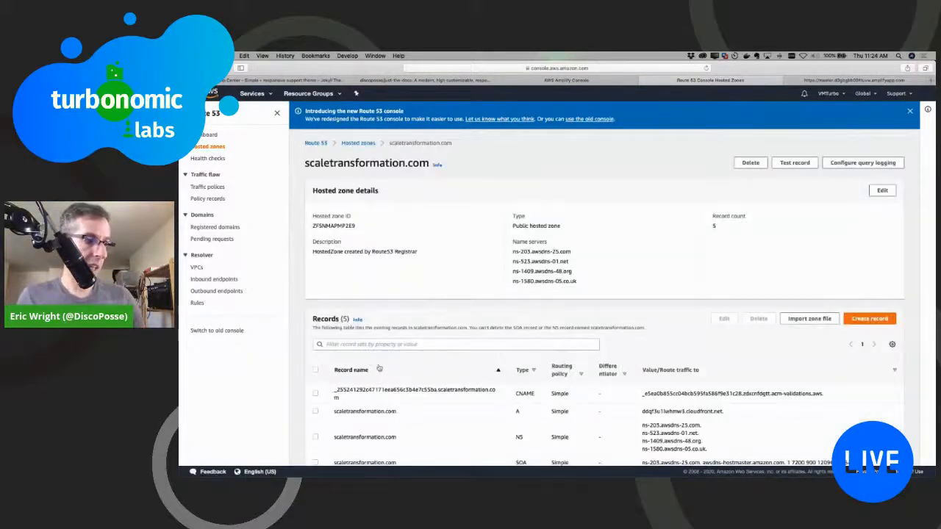
pyautogui.scroll(-3, 379, 368)
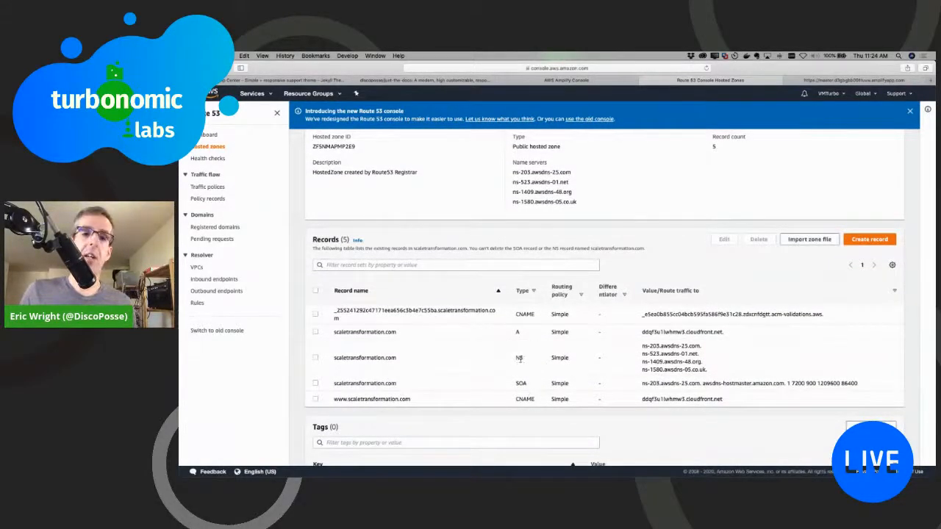
# Step: Examine the zone's NS name servers, the certificate validation CNAME and the traffic target of the www CNAME record
pyautogui.moveTo(641, 344); pyautogui.dragTo(715, 365)
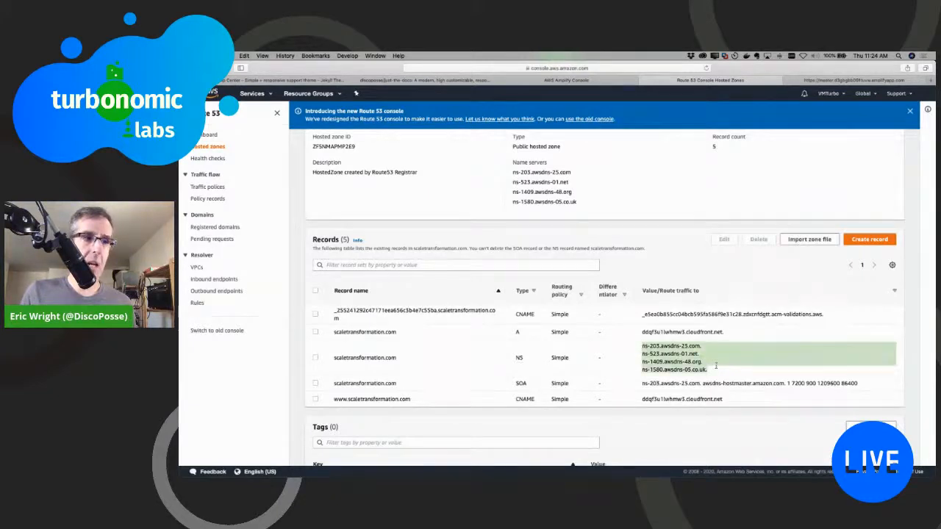
pyautogui.scroll(-1, 722, 372)
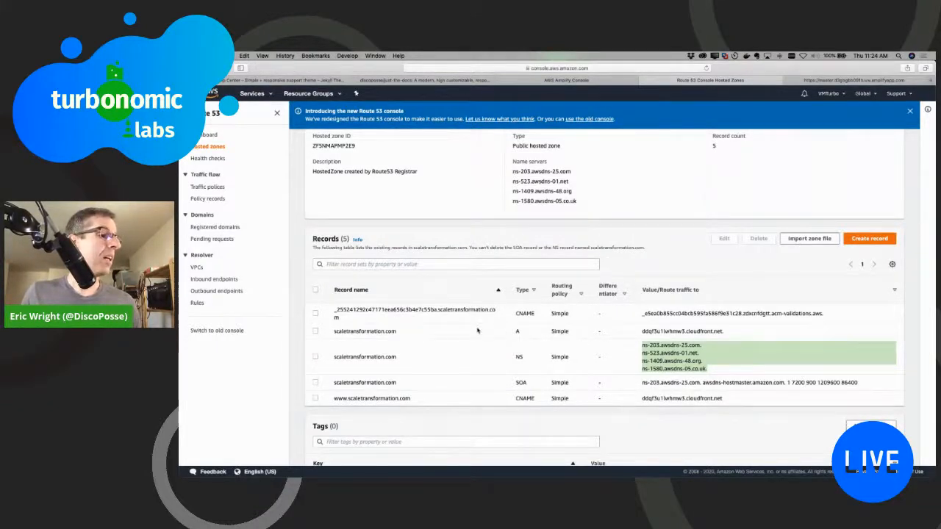
pyautogui.moveTo(534, 315); pyautogui.dragTo(439, 313)
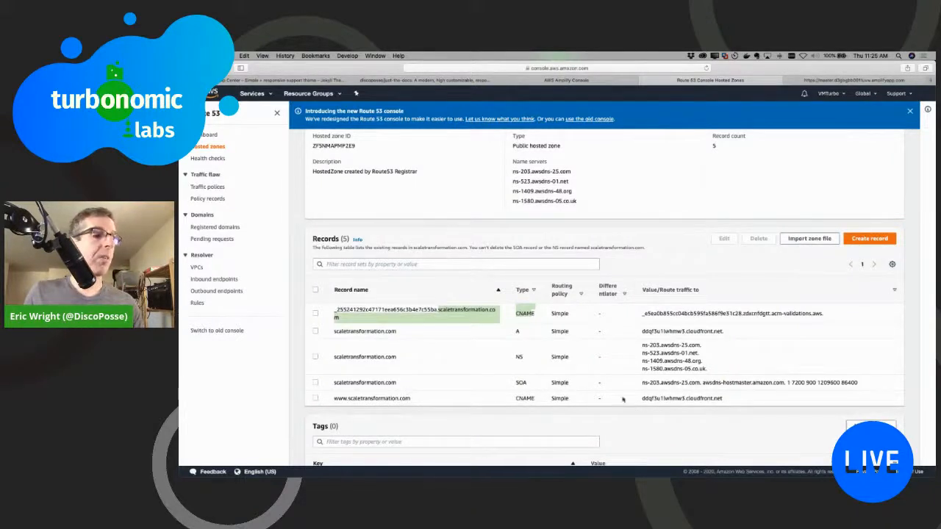
pyautogui.moveTo(638, 400); pyautogui.dragTo(747, 401)
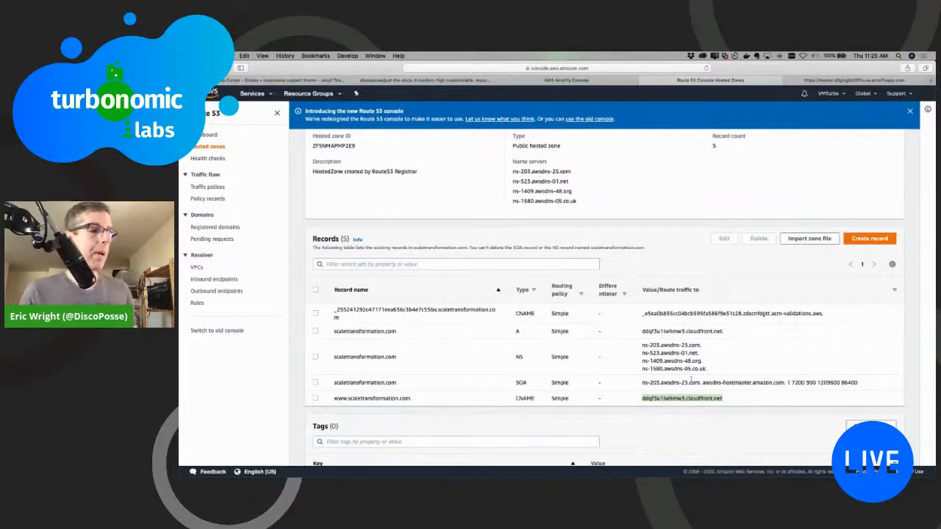
pyautogui.scroll(3, 273, 200)
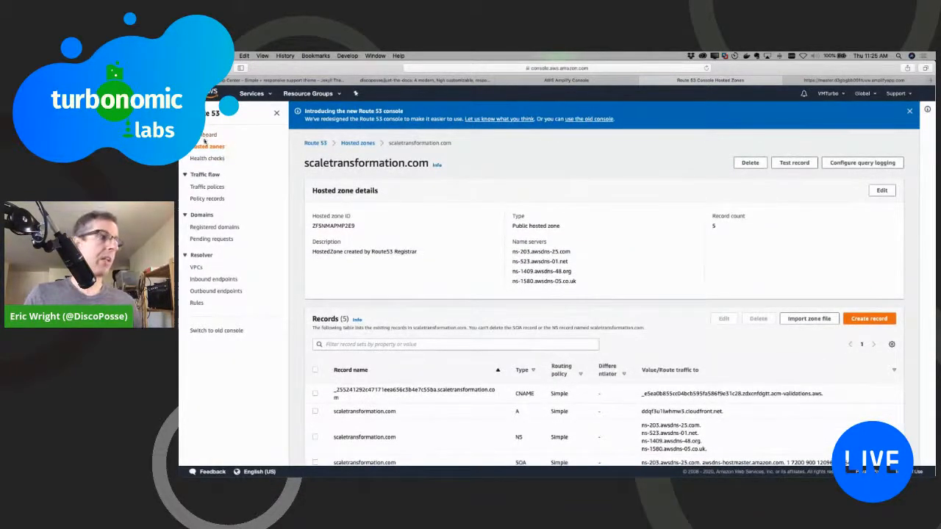
# Step: Return to the Amplify Console and check the setup status of the scaletransformation.com custom domain
pyautogui.click(566, 80)
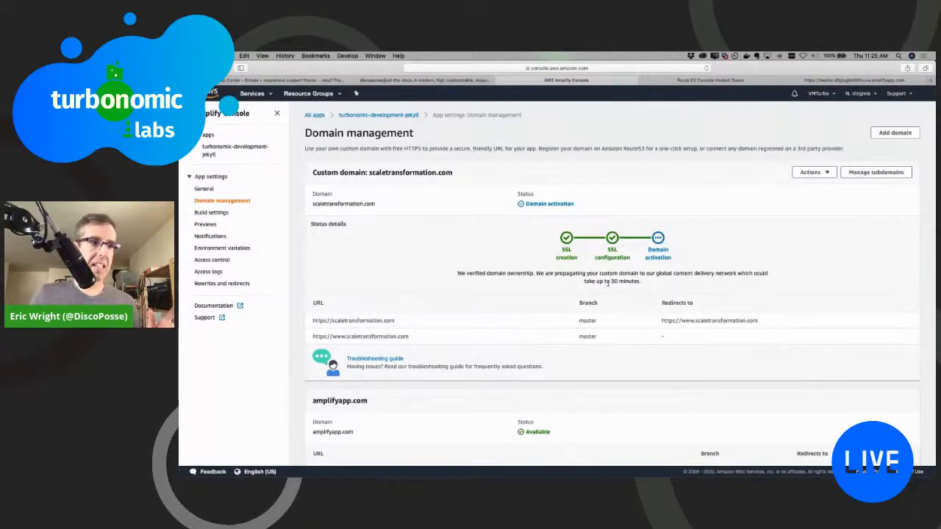
pyautogui.scroll(5, 608, 284)
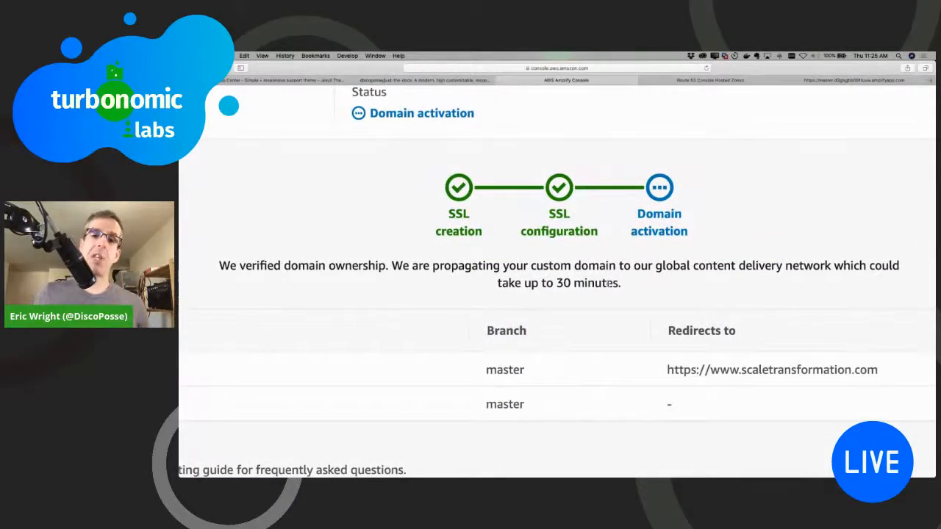
pyautogui.scroll(-5, 609, 284)
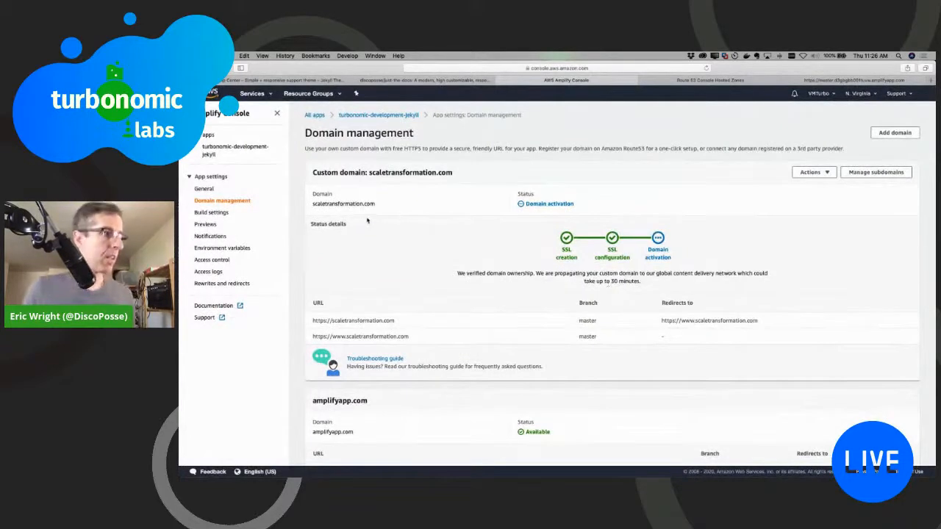
# Step: Reopen the most recently deployed turbonomic-development-jekyll app from the app list and review its General and Domain management settings
pyautogui.click(208, 136)
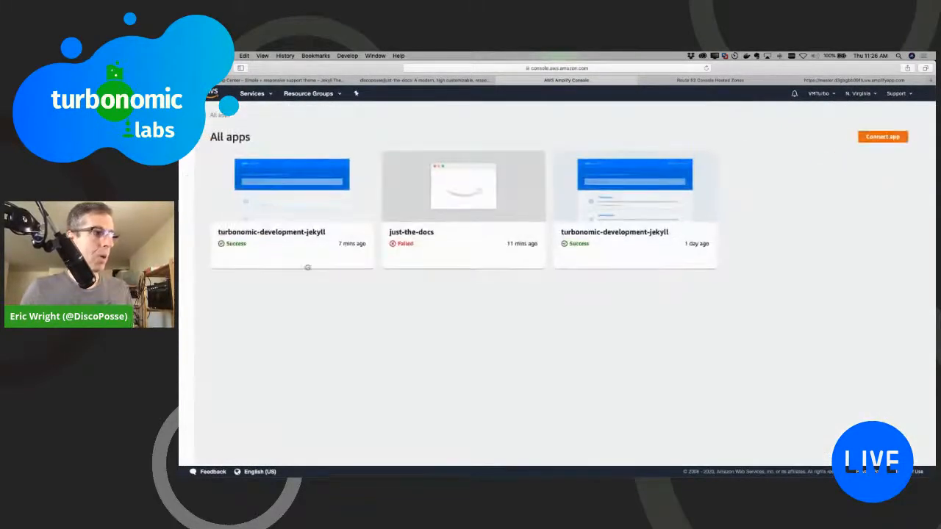
pyautogui.click(267, 237)
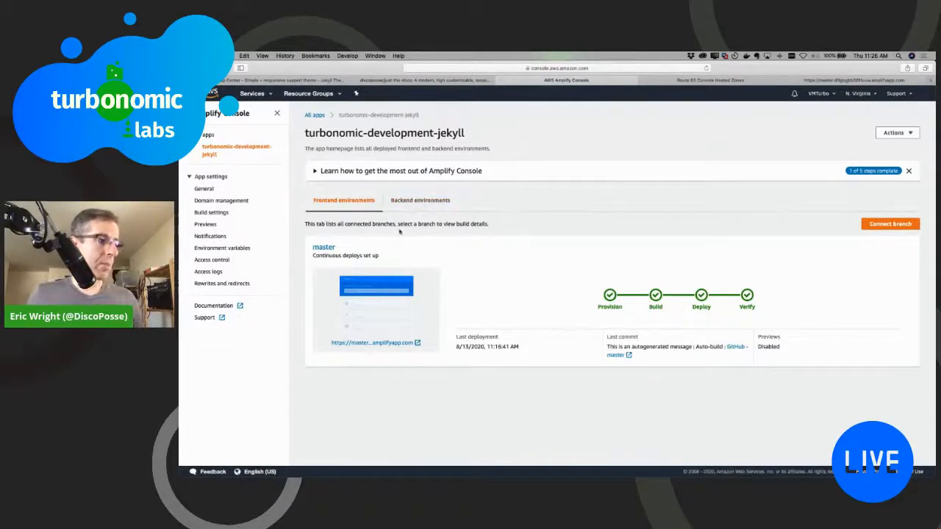
pyautogui.click(205, 189)
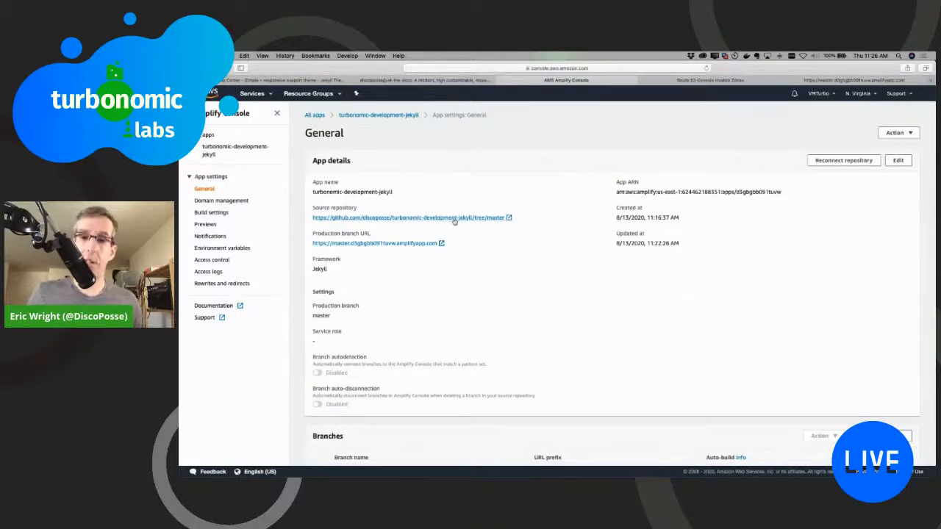
pyautogui.click(239, 202)
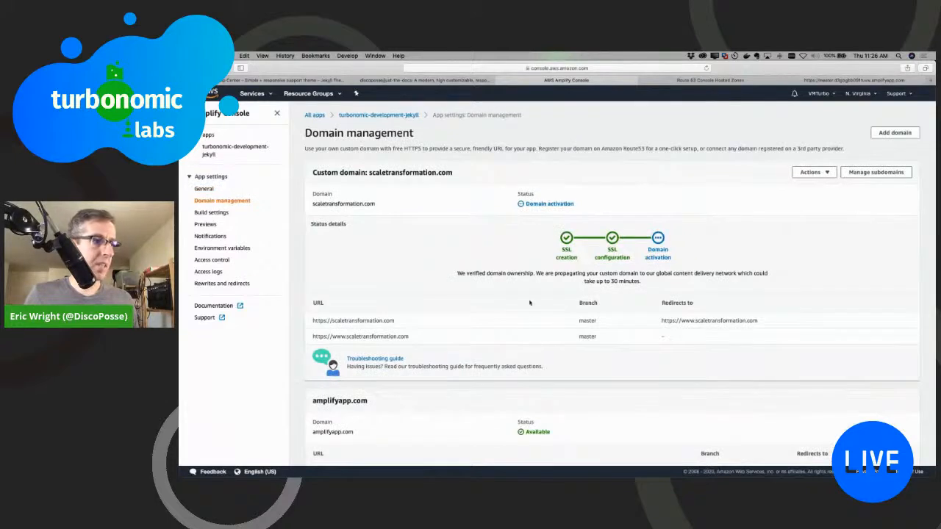
pyautogui.scroll(-1, 522, 314)
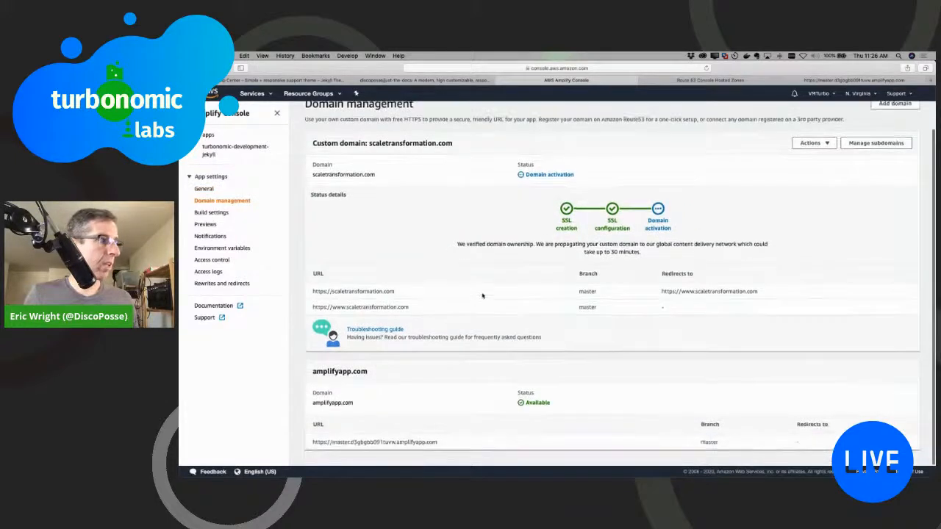
# Step: Review the app's Build settings and Previews pages, and return to the app homepage by way of General
pyautogui.click(221, 212)
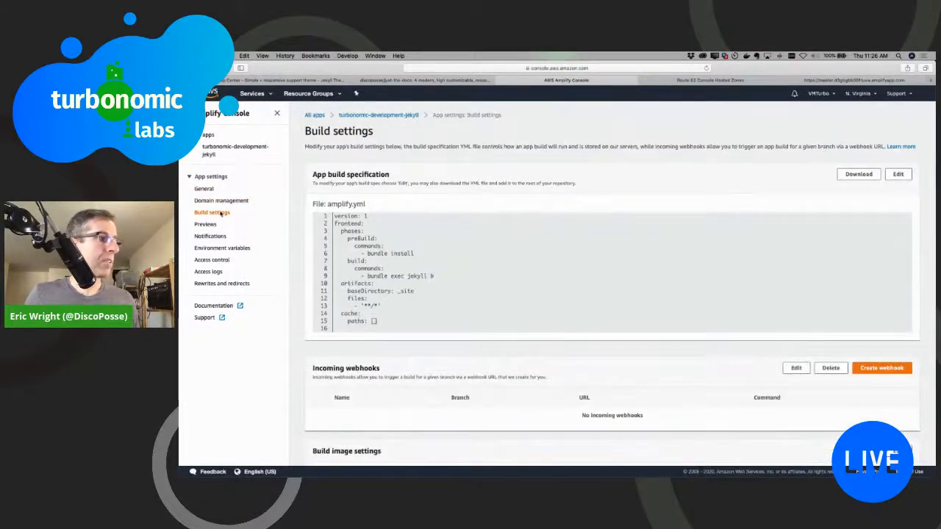
pyautogui.click(204, 225)
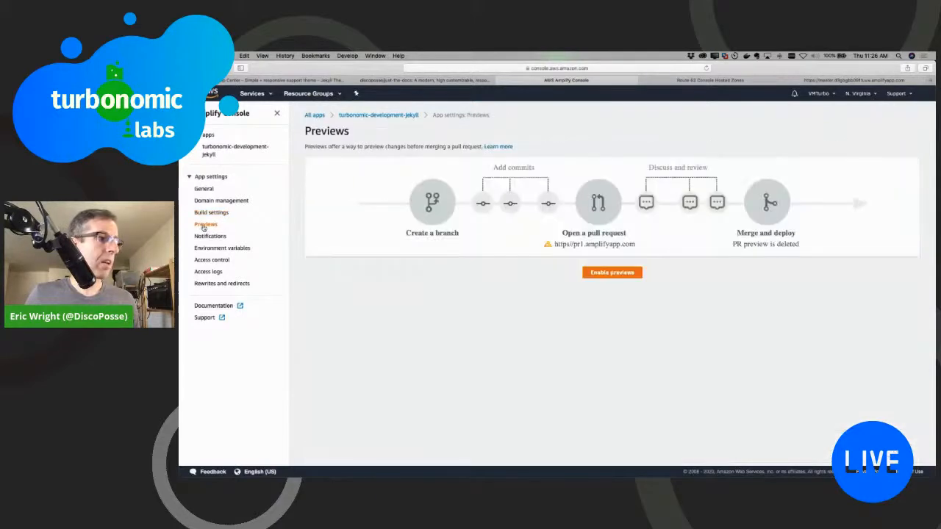
pyautogui.click(204, 189)
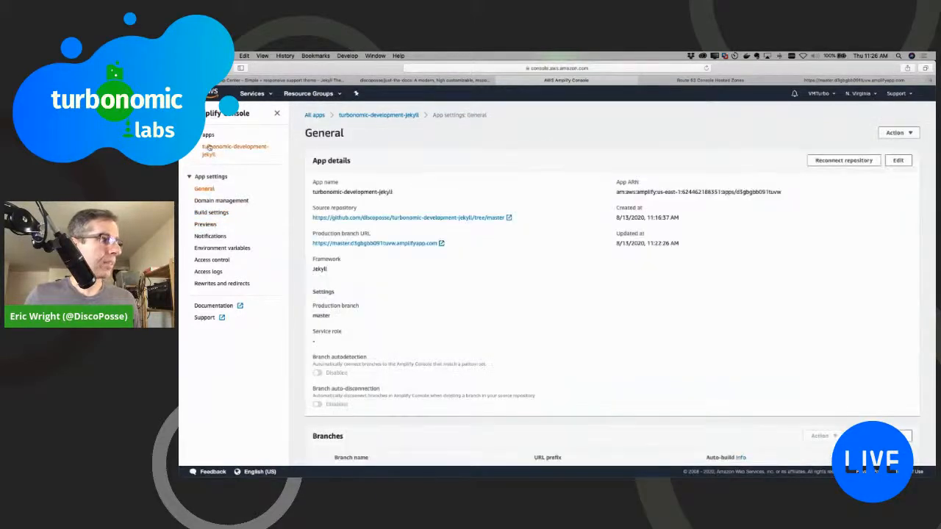
pyautogui.click(208, 148)
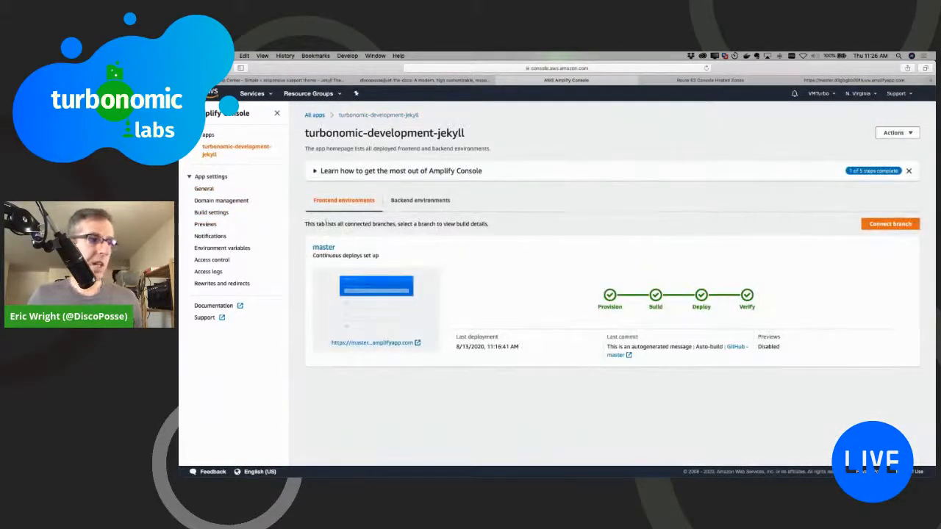
# Step: Recheck Domain management for the custom domain's activation progress and its root and www URLs
pyautogui.click(218, 201)
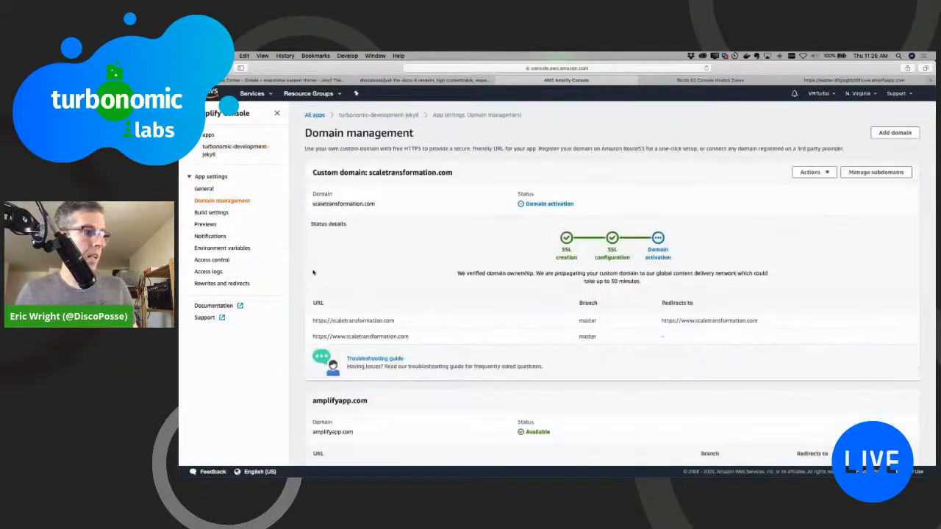
pyautogui.scroll(-1, 416, 305)
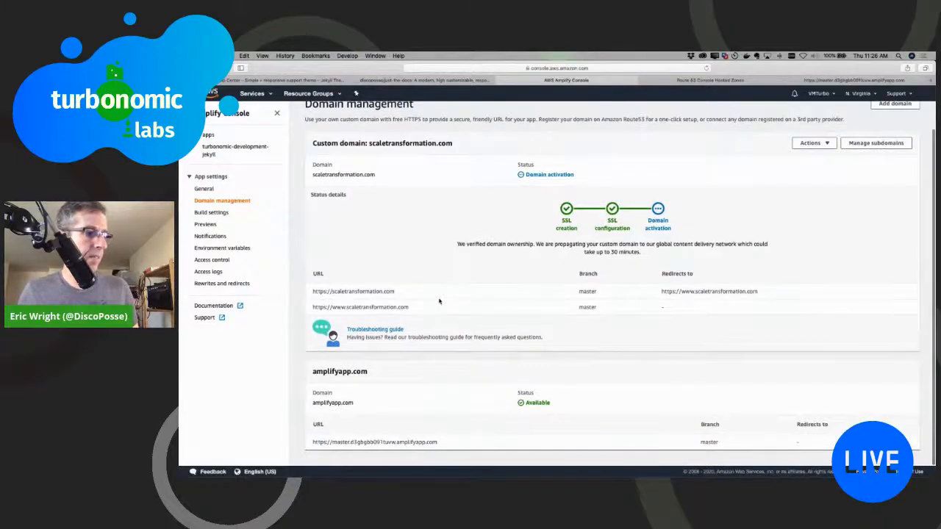
pyautogui.scroll(1, 490, 243)
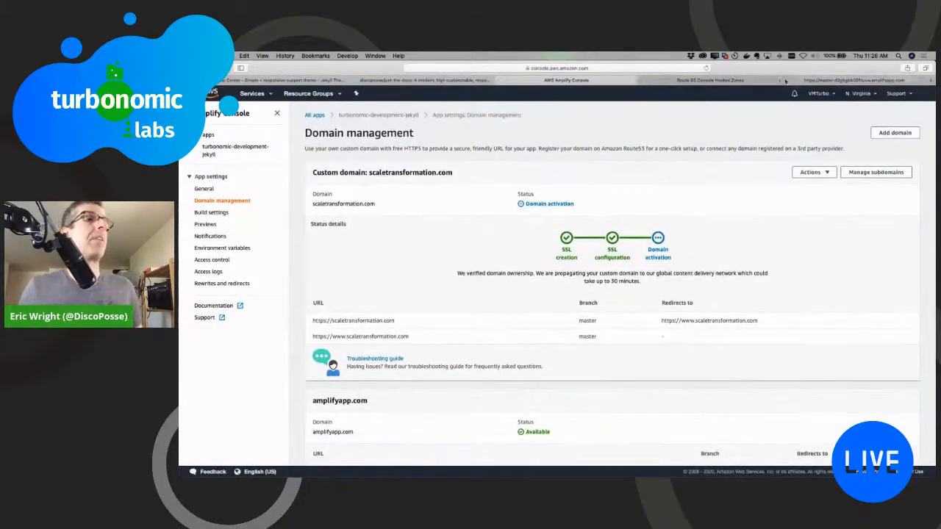
# Step: Load turbonomic-development.com in place of the deployed master branch site to view it on its custom domain
pyautogui.click(821, 81)
pyautogui.click(686, 68)
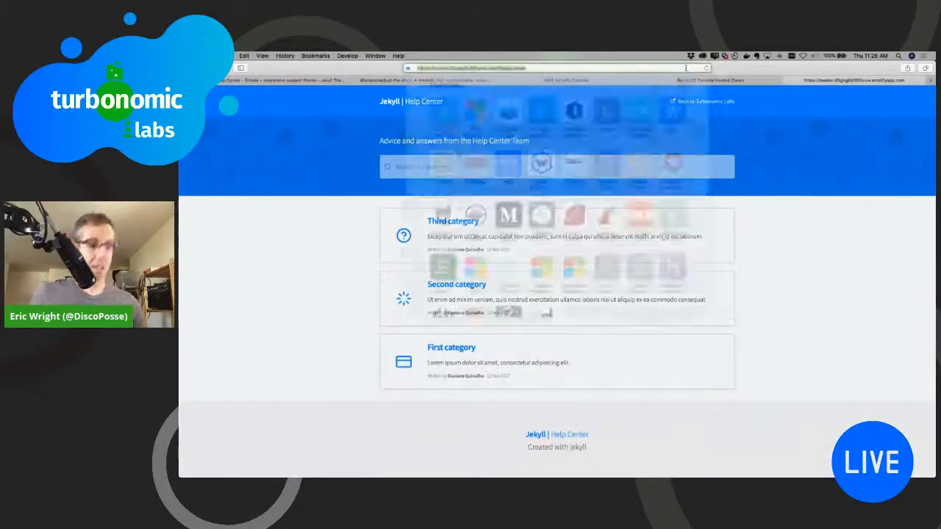
pyautogui.write('turbonomic-development')
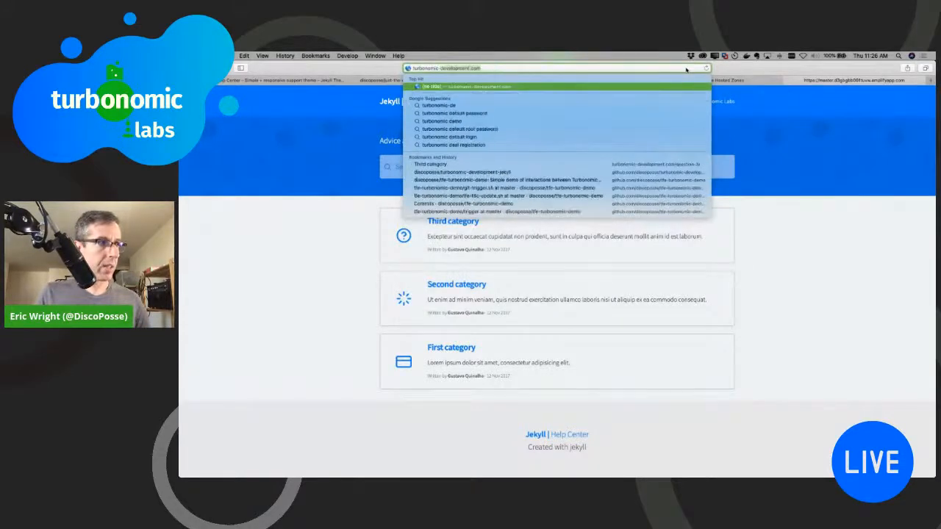
pyautogui.press('Return')
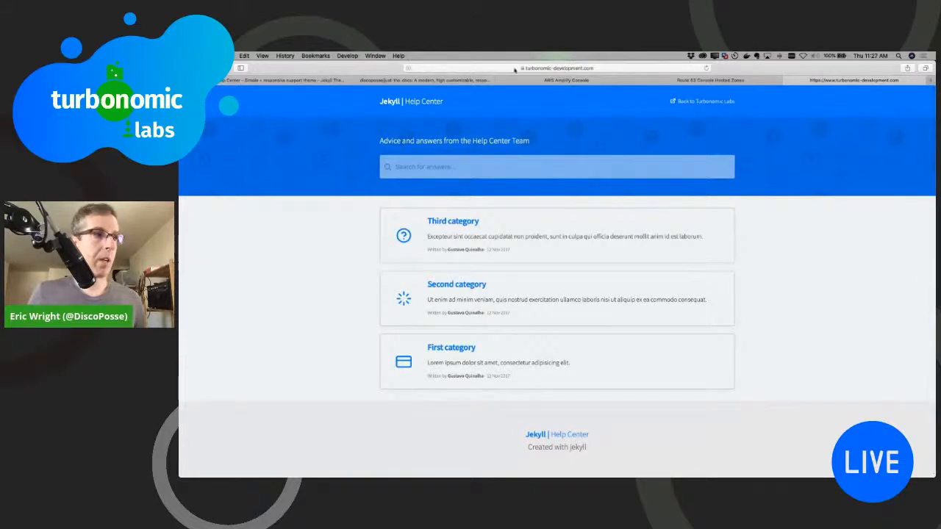
# Step: Inspect the SSL certificate of turbonomic-development.com, expanding its Trust and Details sections, and dismiss the certificate dialog
pyautogui.click(522, 69)
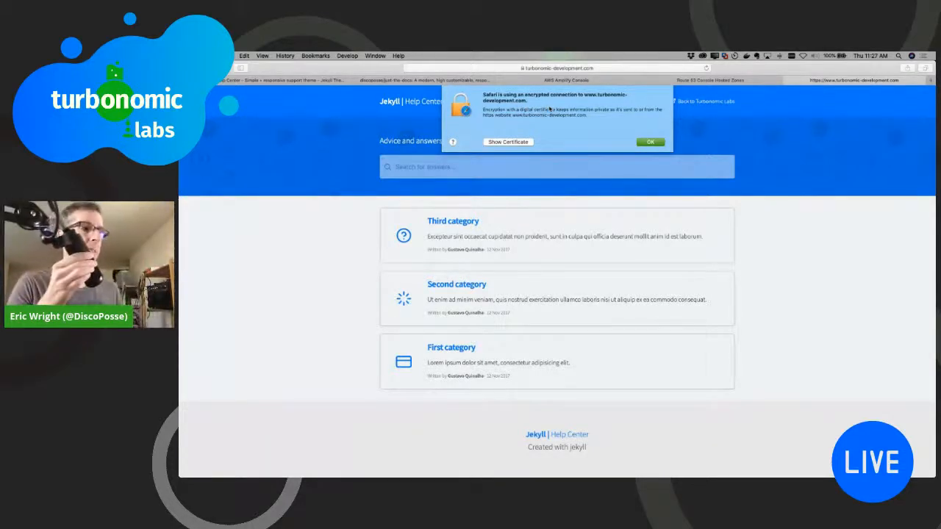
pyautogui.click(507, 142)
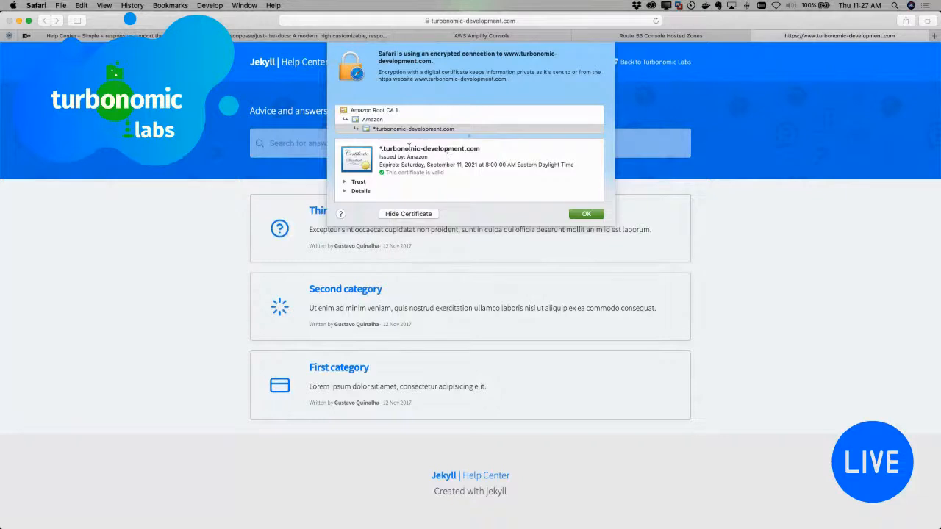
pyautogui.click(344, 183)
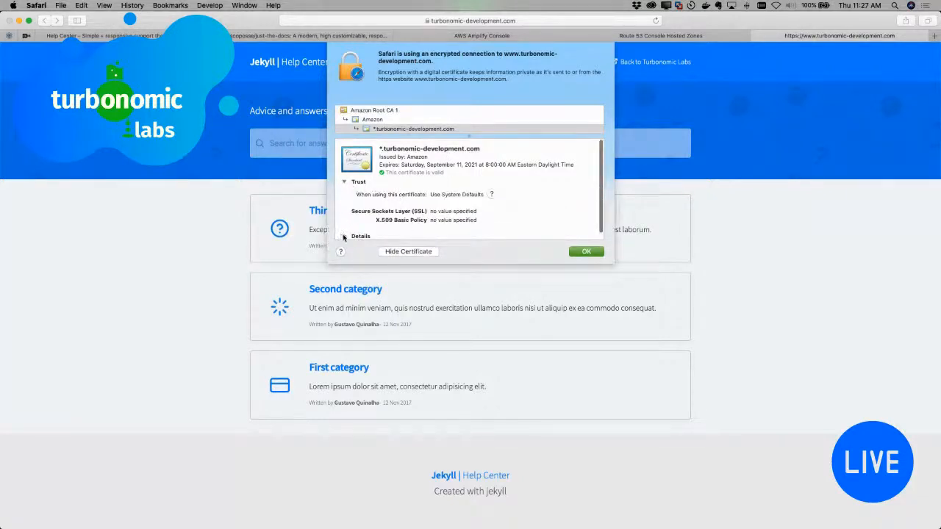
pyautogui.click(344, 236)
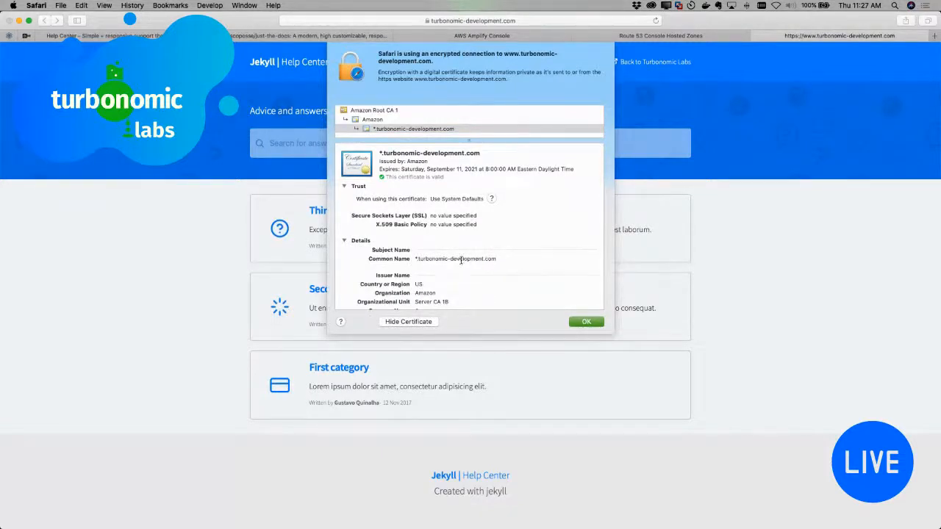
pyautogui.click(593, 322)
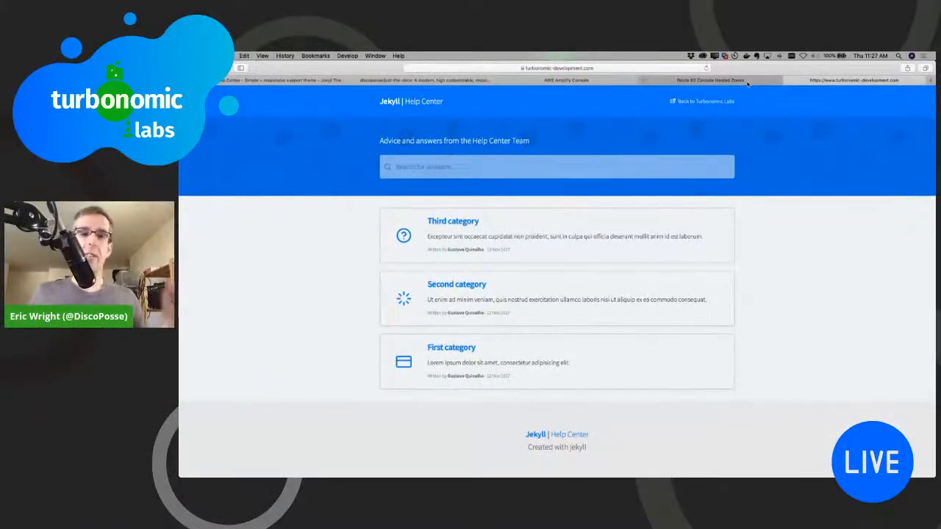
# Step: Close the Route 53 hosted zone page and view the app's General settings in the Amplify Console
pyautogui.click(705, 37)
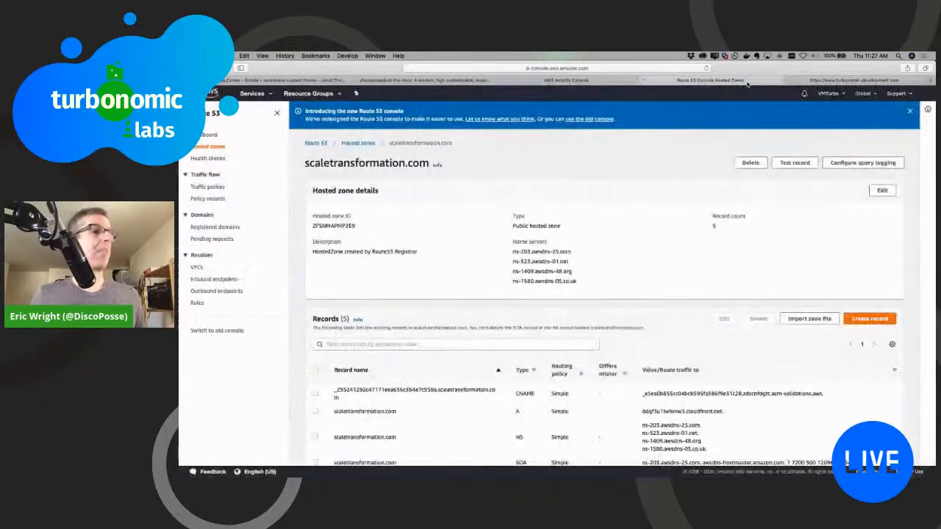
pyautogui.click(636, 80)
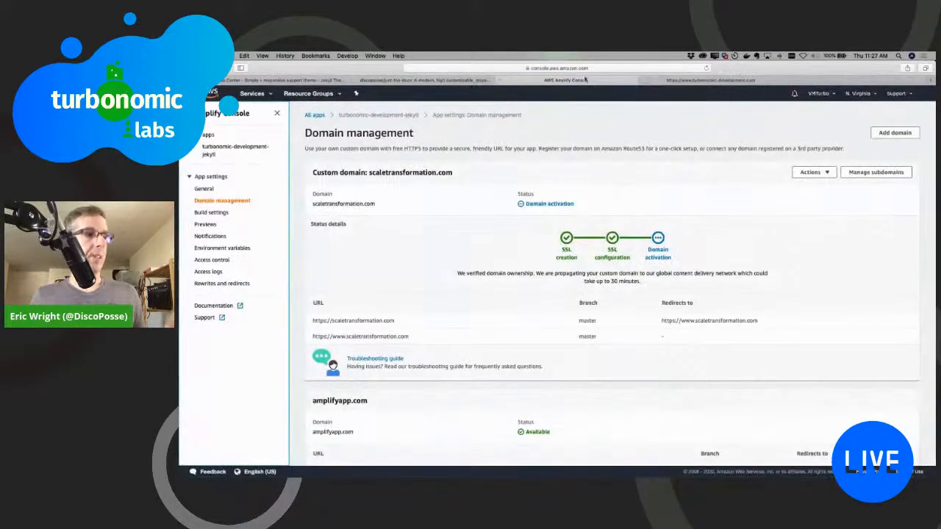
pyautogui.click(209, 190)
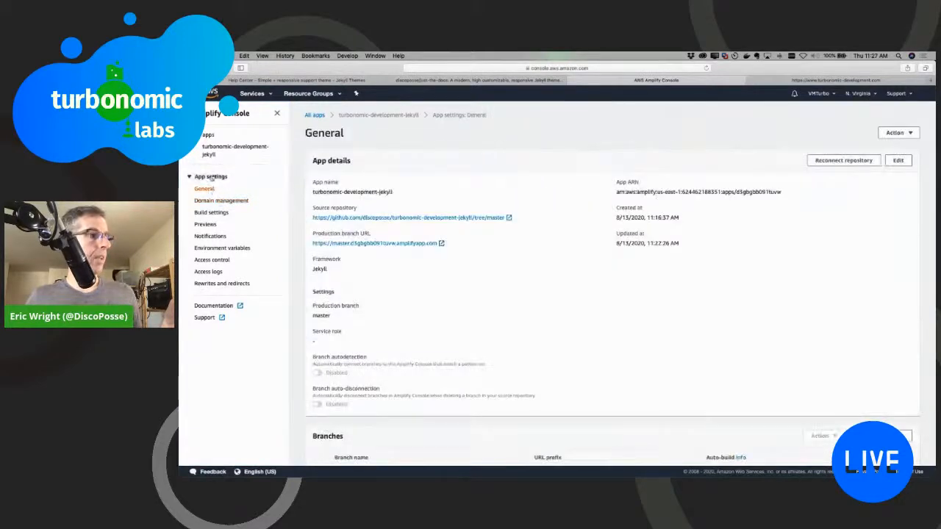
# Step: View the turbonomic-development-jekyll app overview with the master branch's deployment stages in the Amplify Console
pyautogui.click(217, 152)
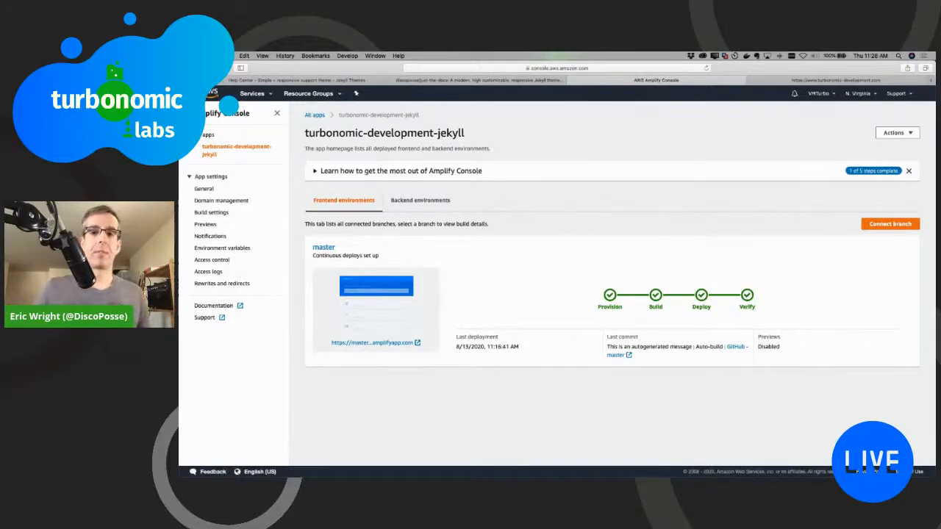
pyautogui.press('super+Tab')
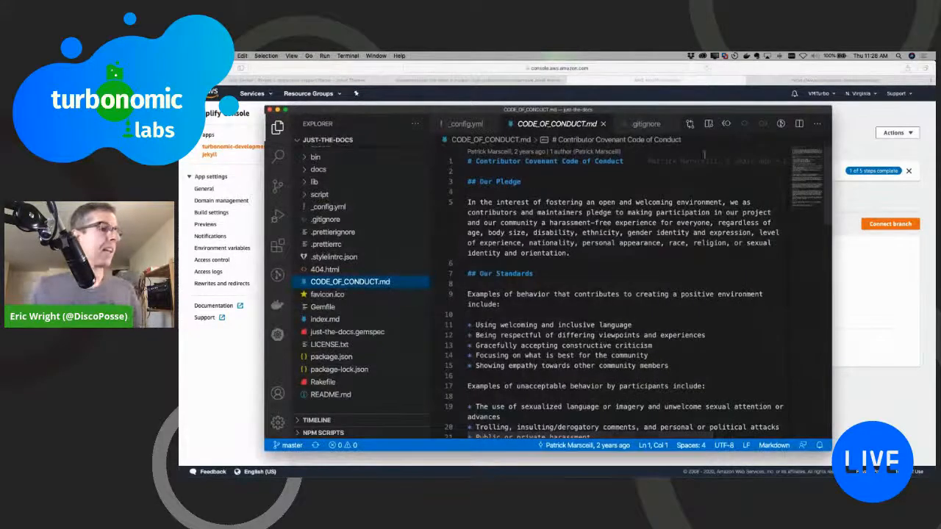
pyautogui.press('super+Tab')
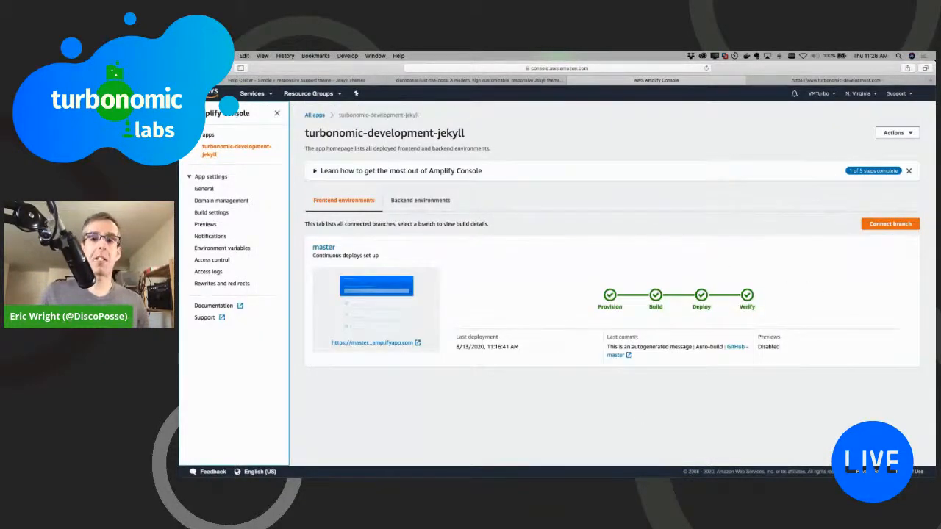
# Step: Switch to Terminal, change to the ../turbonomic-development-jekyll/ directory and clear the terminal output
pyautogui.press('super+Tab')
pyautogui.write('cd ../turbonomic-')
pyautogui.press('Tab')
pyautogui.press('Return')
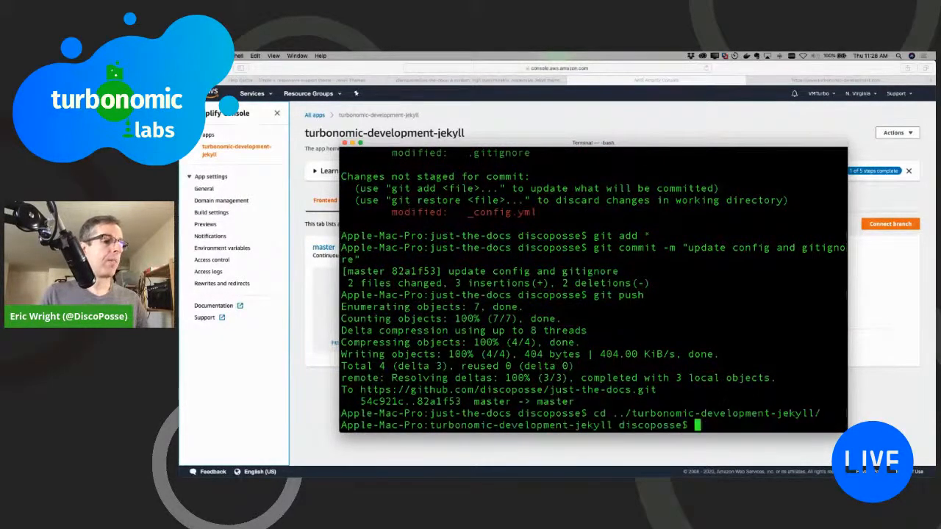
pyautogui.write('clear')
pyautogui.press('Return')
pyautogui.press('Return')
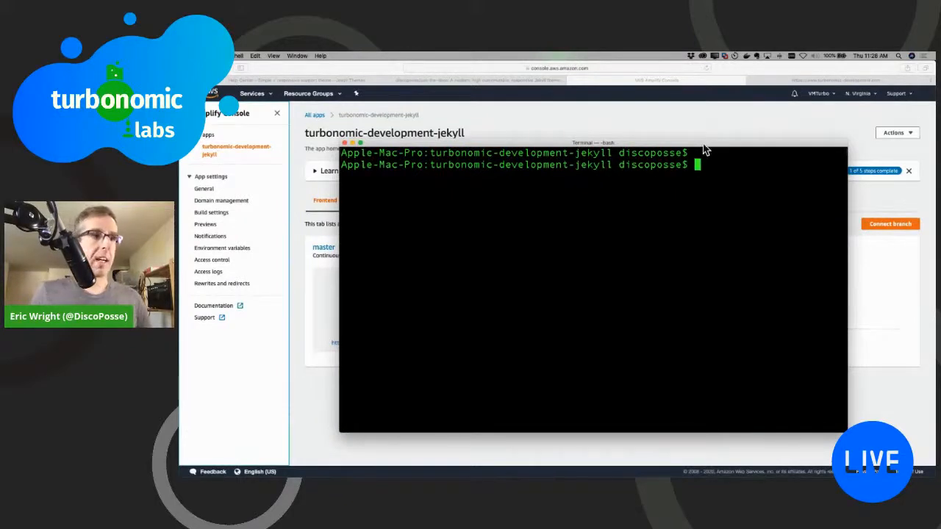
# Step: Reposition the Terminal window and open the current project folder in Visual Studio Code with "code ."
pyautogui.moveTo(703, 145); pyautogui.dragTo(678, 132)
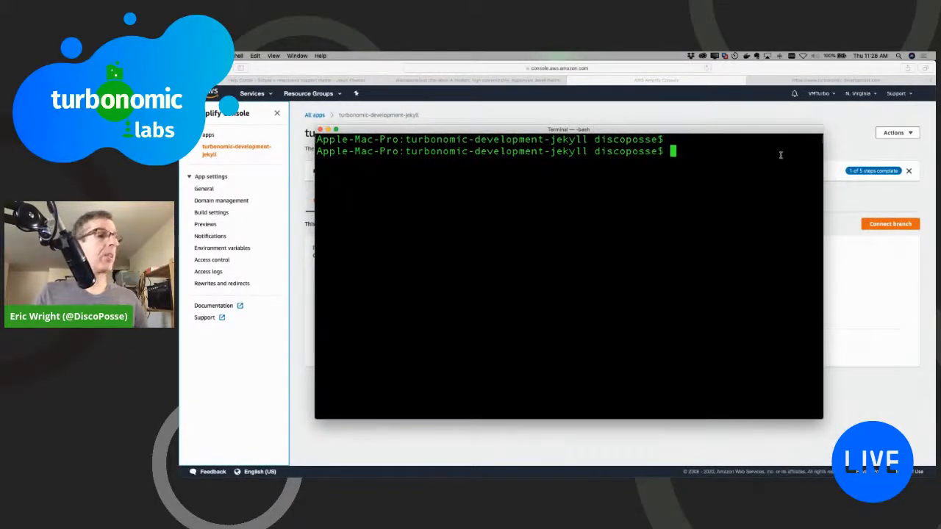
pyautogui.write('code')
pyautogui.press('Return')
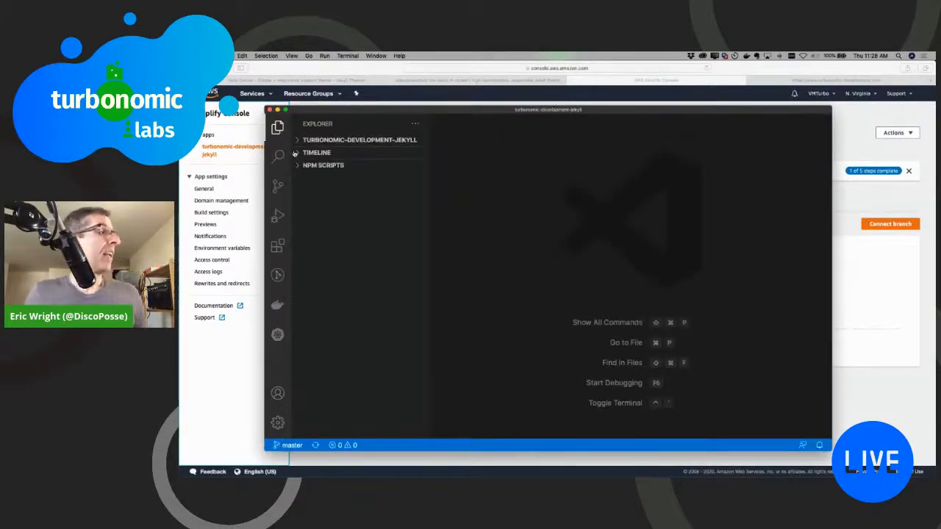
# Step: Expand the project's file tree, collapse the _includes folder and review the site settings in _config.yml
pyautogui.click(298, 141)
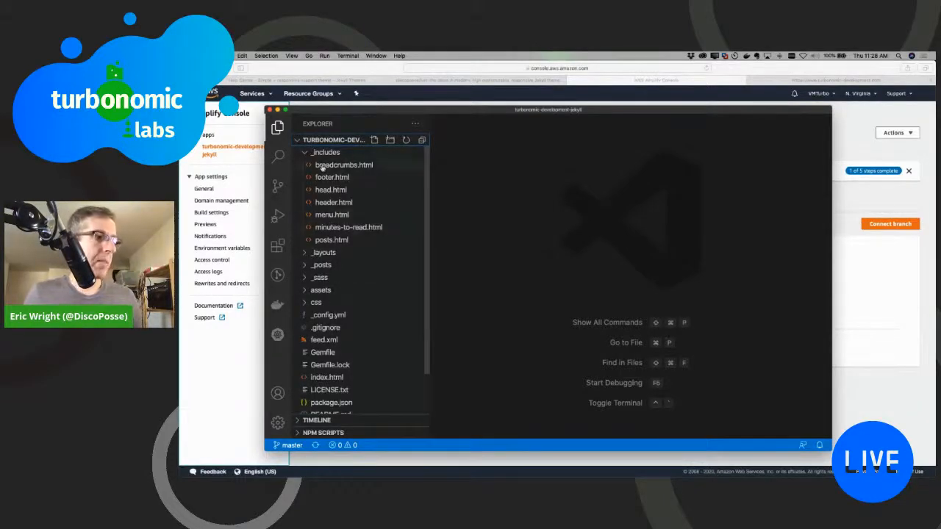
pyautogui.click(306, 153)
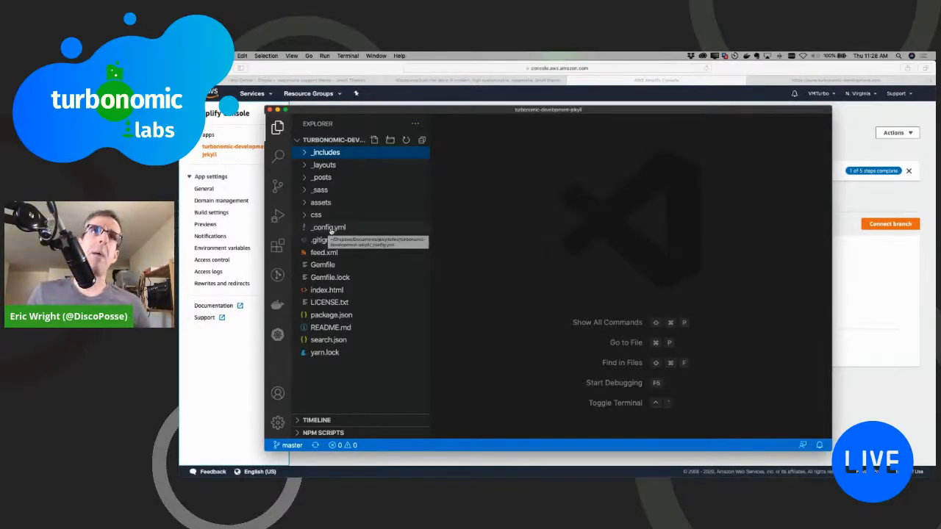
pyautogui.click(331, 228)
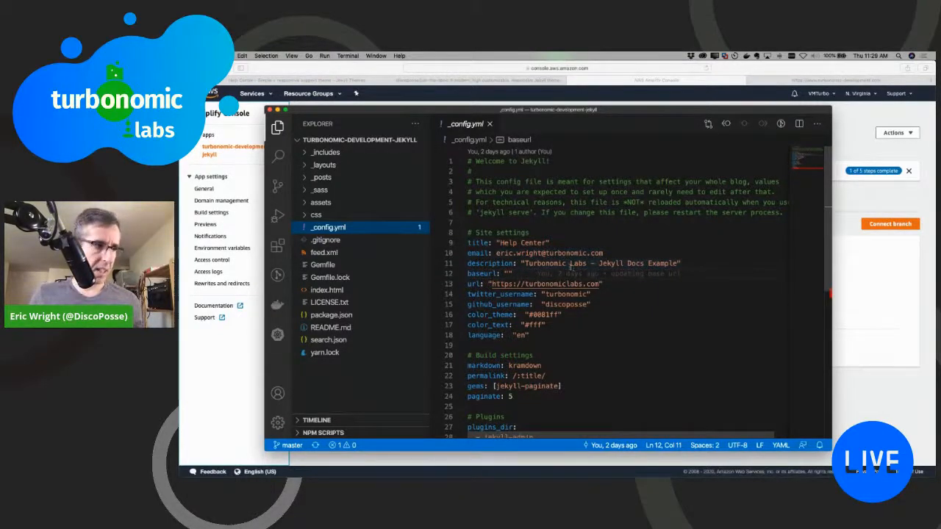
pyautogui.scroll(-3, 575, 269)
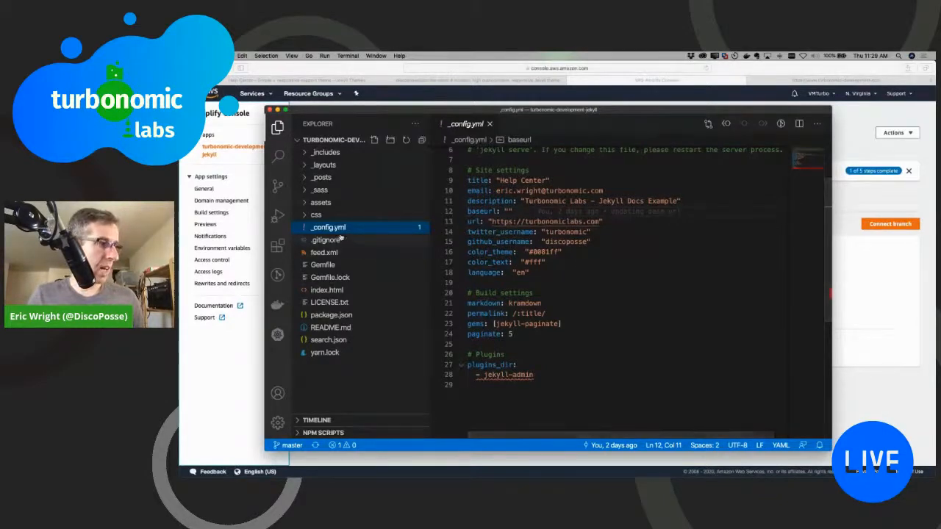
# Step: Switch to Terminal and check the repository's state with git status
pyautogui.press('super+Tab')
pyautogui.write('git status')
pyautogui.press('Return')
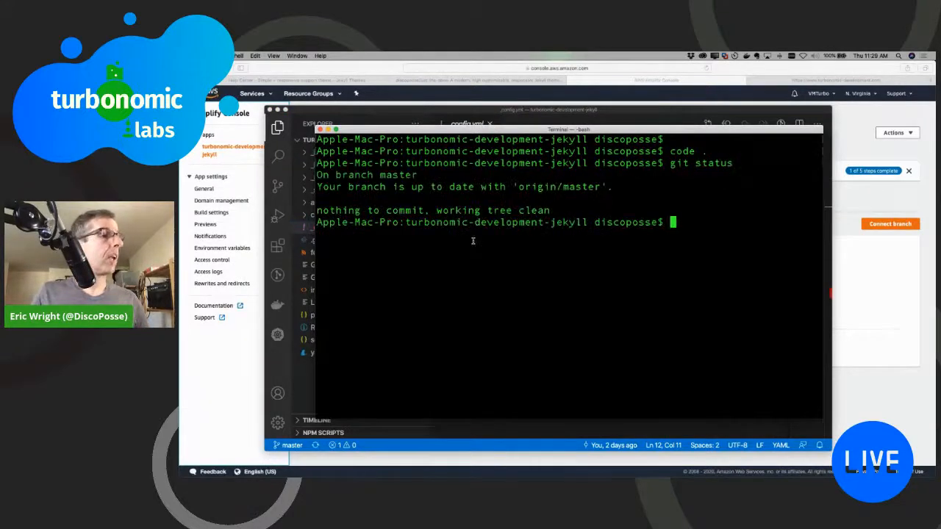
# Step: Return to Visual Studio Code and examine page.html, including its page.title placeholder, and default.html in the _layouts folder
pyautogui.press('super+Tab')
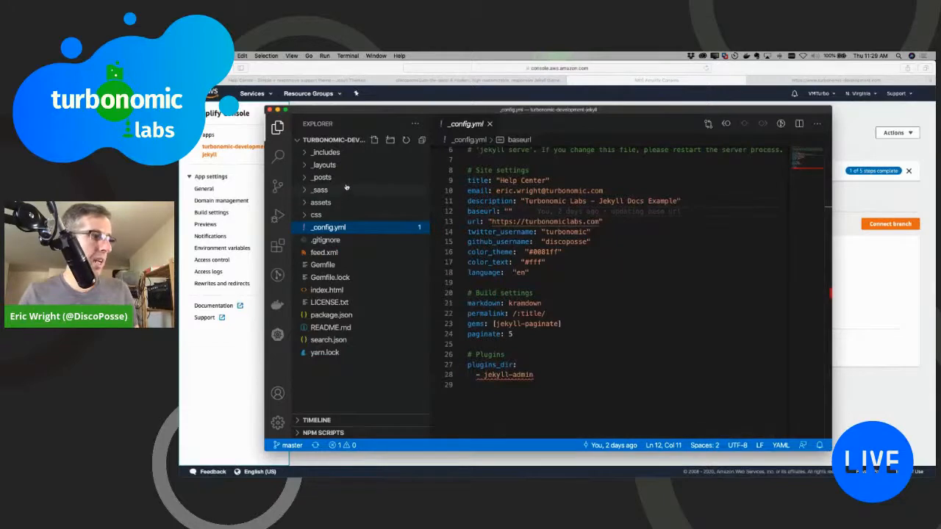
pyautogui.click(318, 165)
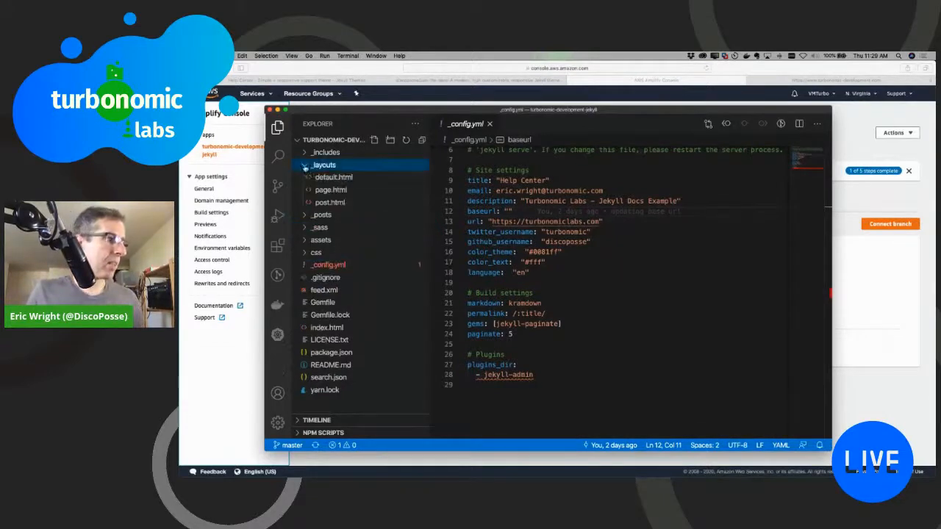
pyautogui.click(332, 190)
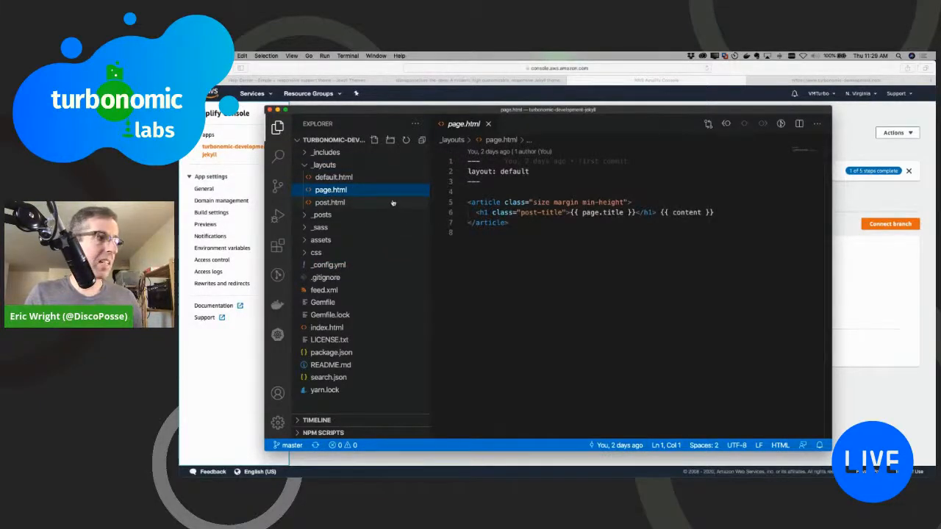
pyautogui.moveTo(570, 213); pyautogui.dragTo(636, 213)
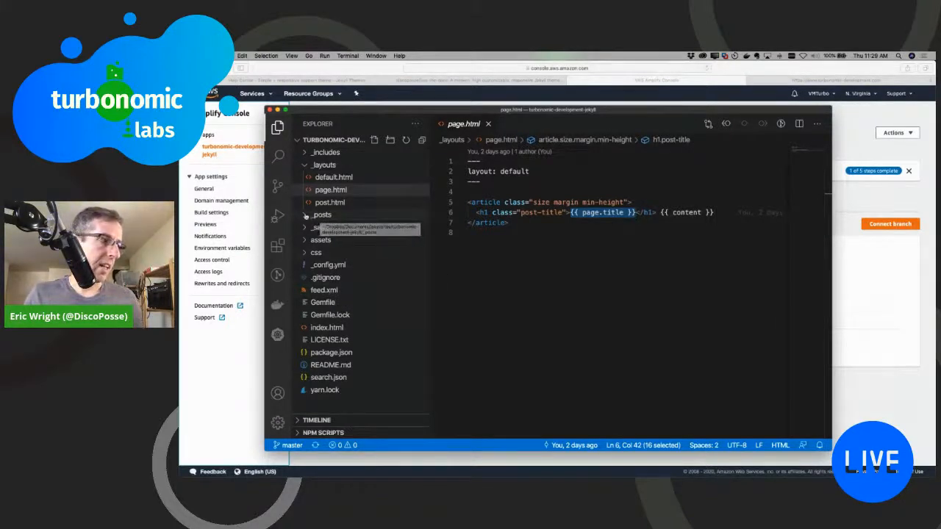
pyautogui.click(327, 177)
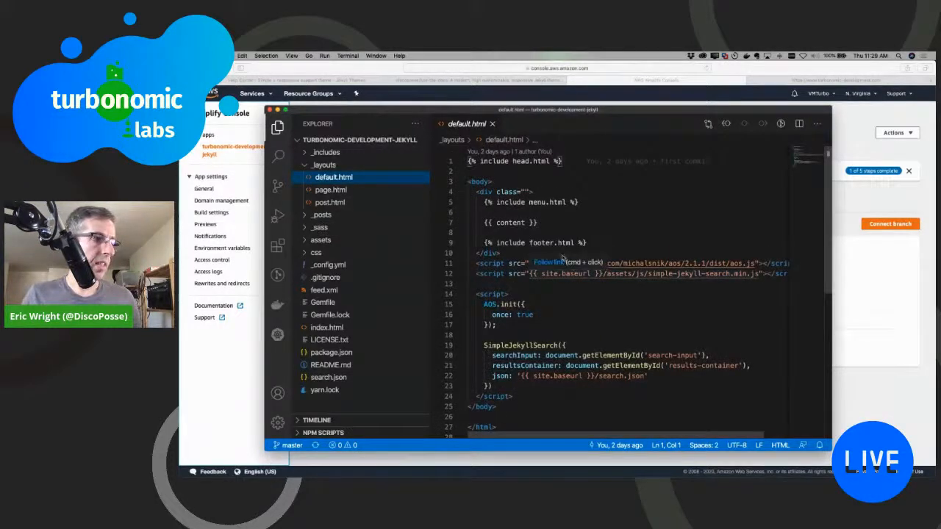
pyautogui.scroll(-4, 485, 228)
pyautogui.scroll(4, 472, 216)
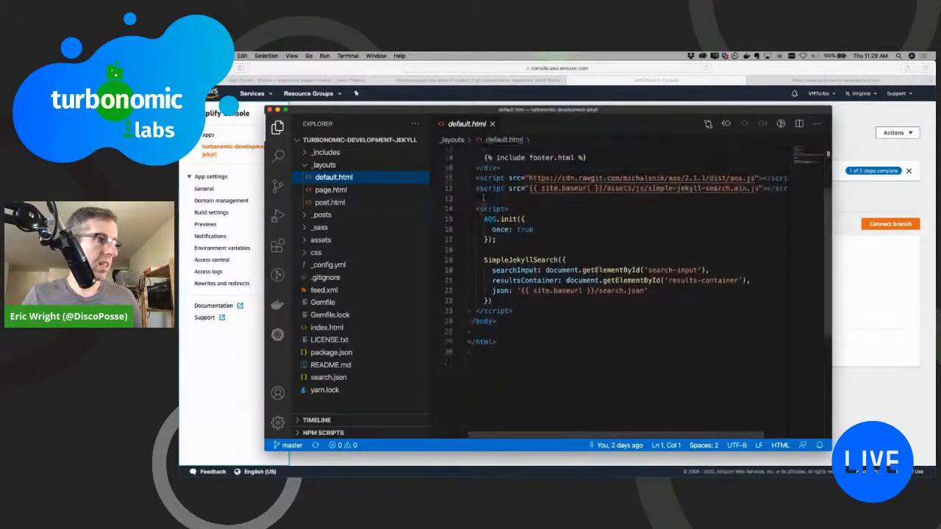
# Step: Open header.html from the _includes folder and review its header text and search markup
pyautogui.click(302, 153)
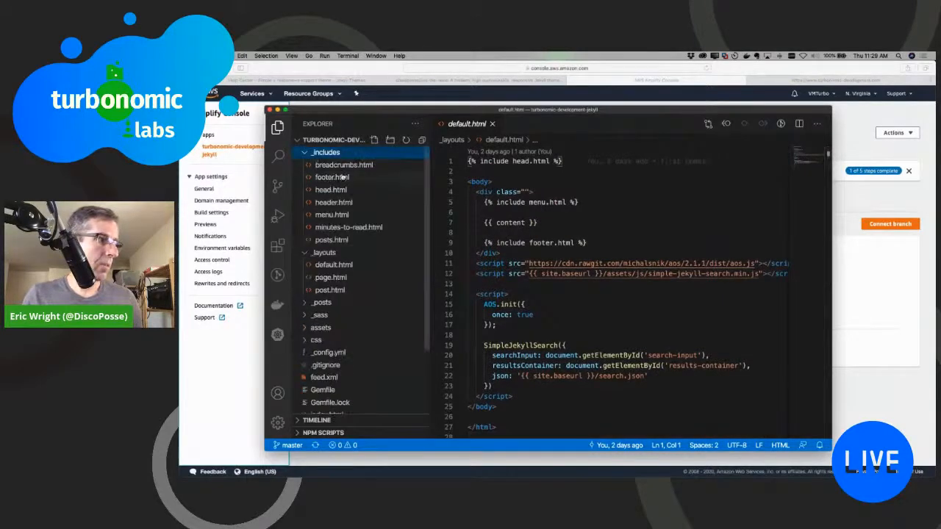
pyautogui.click(337, 202)
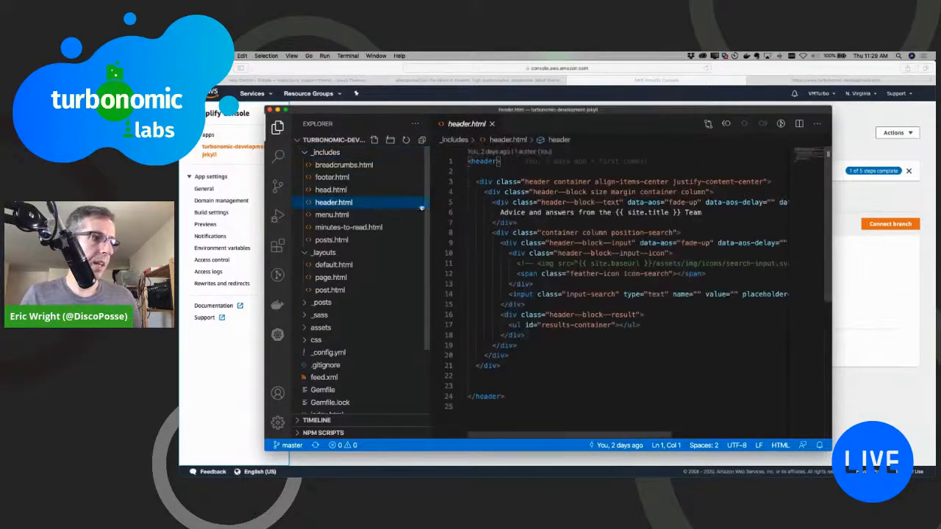
pyautogui.hscroll(3, 597, 226)
pyautogui.hscroll(-3, 600, 227)
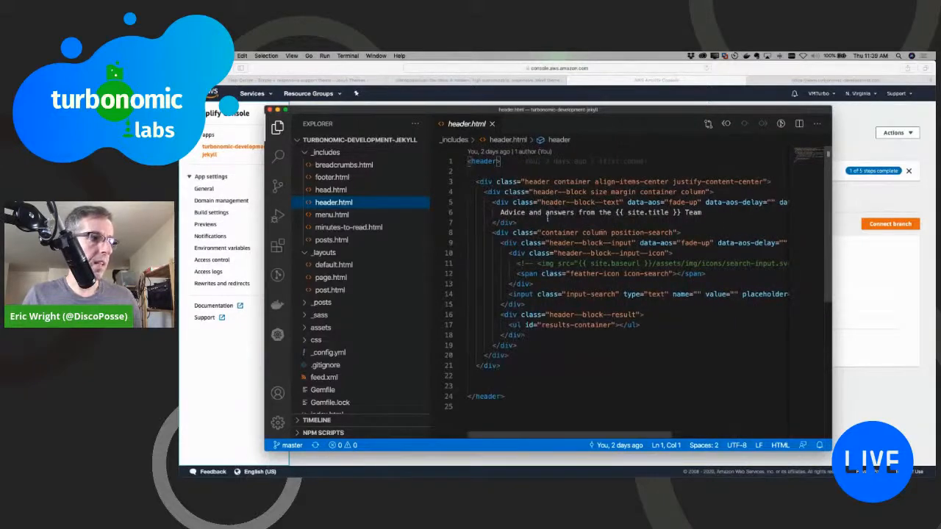
# Step: Switch to the browser, check the header text on the live turbonomic-development.com site and return to the Amplify Console page
pyautogui.click(753, 68)
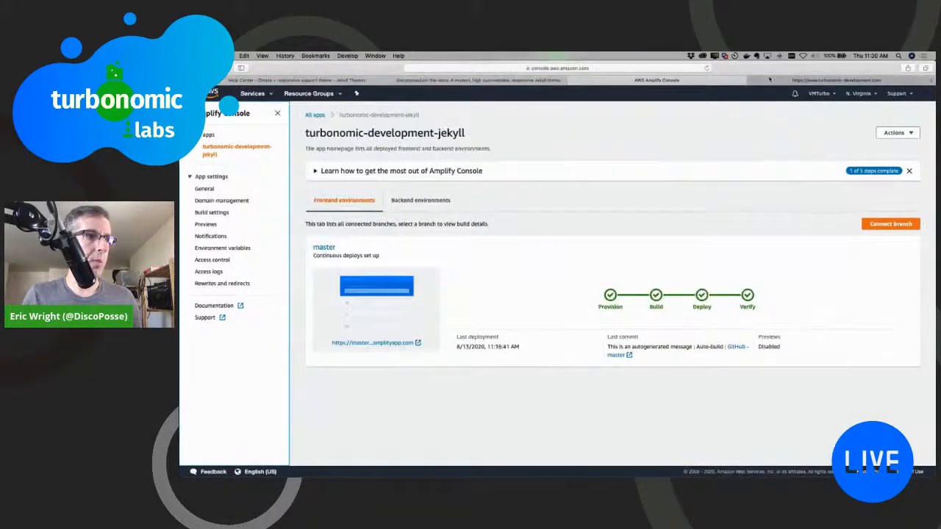
pyautogui.click(836, 80)
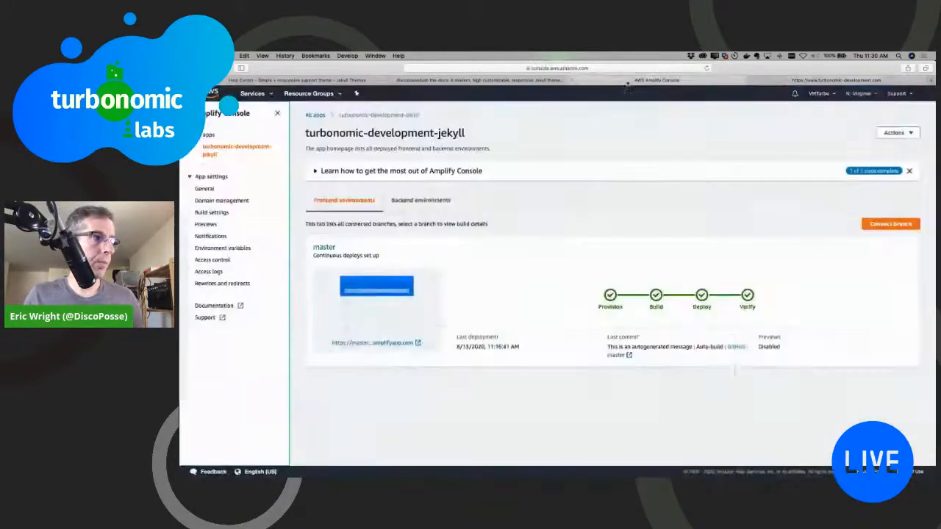
pyautogui.click(632, 80)
# Step: In header.html, replace the header text before the site title with "From the offices of the Turbonomic Labs" and save the file
pyautogui.press('super+Tab')
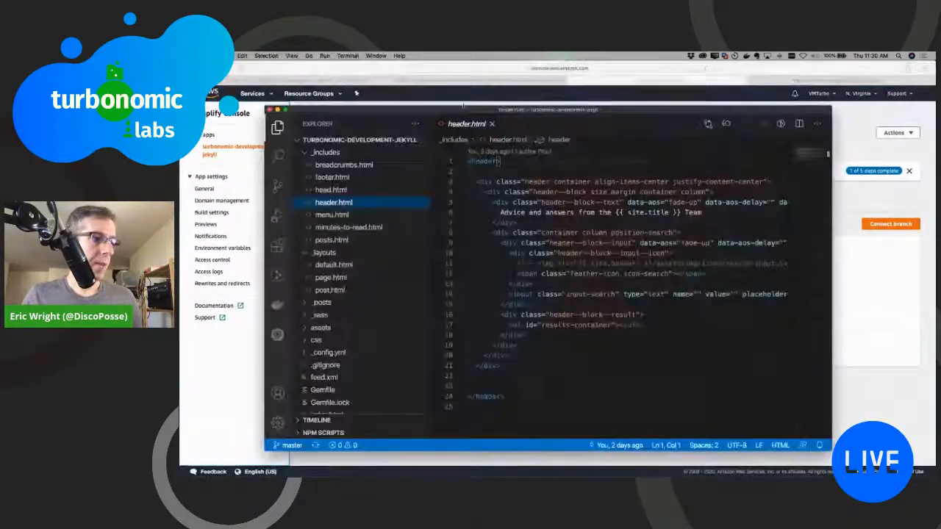
pyautogui.moveTo(501, 213); pyautogui.dragTo(611, 213)
pyautogui.write('From the offices')
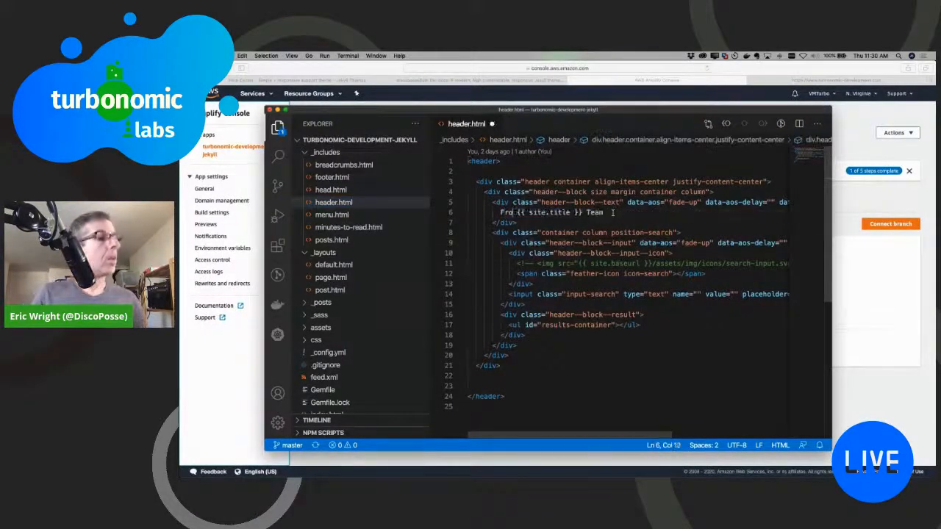
pyautogui.write(' of Turbo')
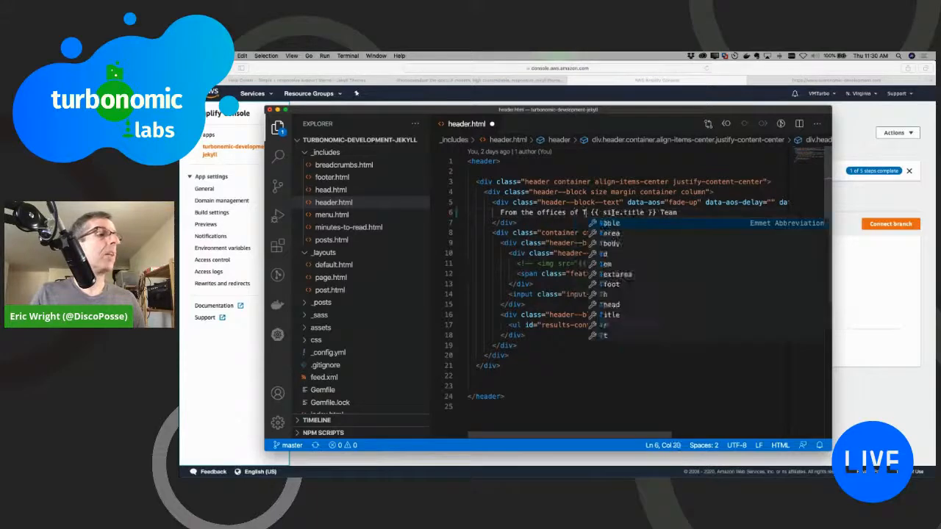
pyautogui.press('BackSpace')
pyautogui.press('BackSpace')
pyautogui.press('BackSpace')
pyautogui.press('BackSpace')
pyautogui.press('BackSpace')
pyautogui.write('the Turbon')
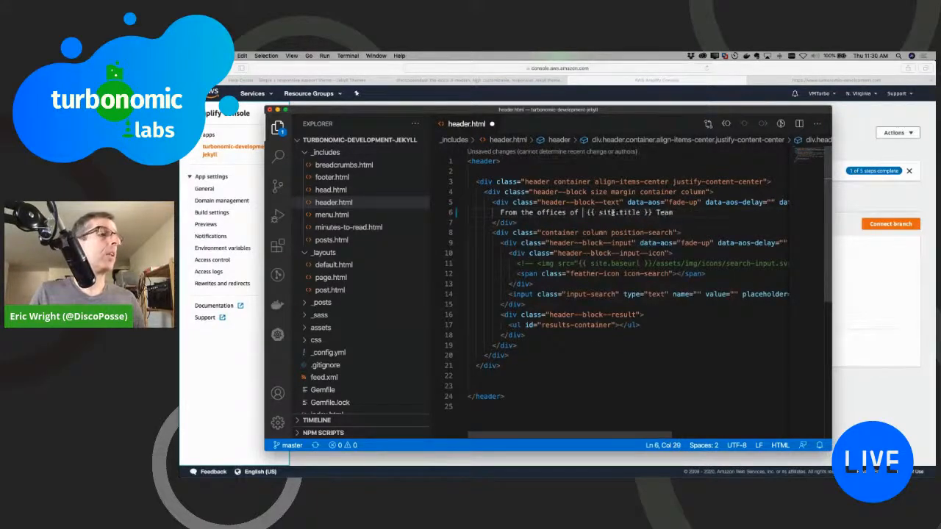
pyautogui.write('omic Labs')
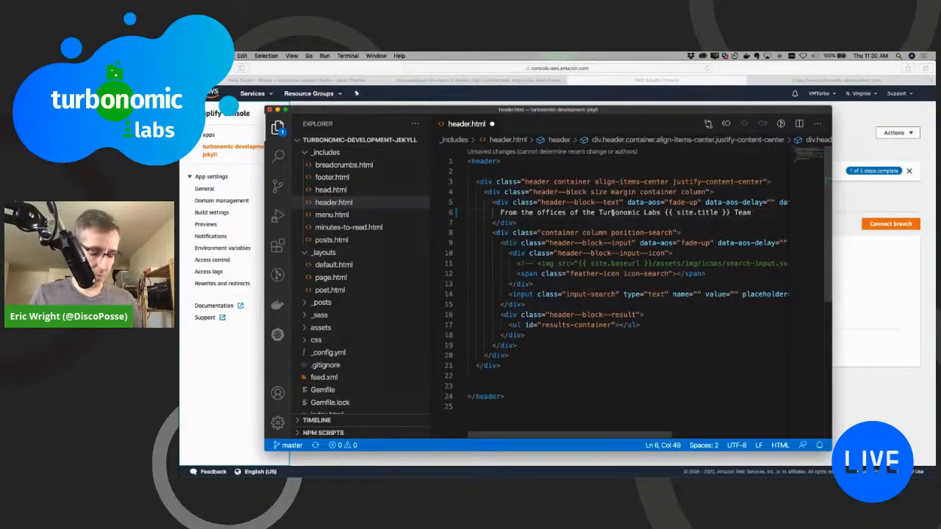
pyautogui.press('super+s')
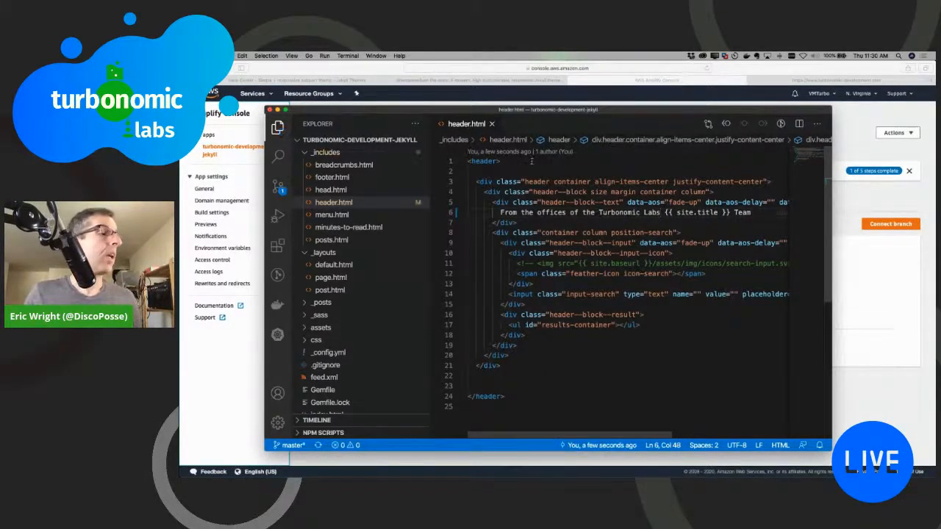
# Step: Set the site title in _config.yml to "Wicked Great Support" and save the file
pyautogui.scroll(-1, 472, 194)
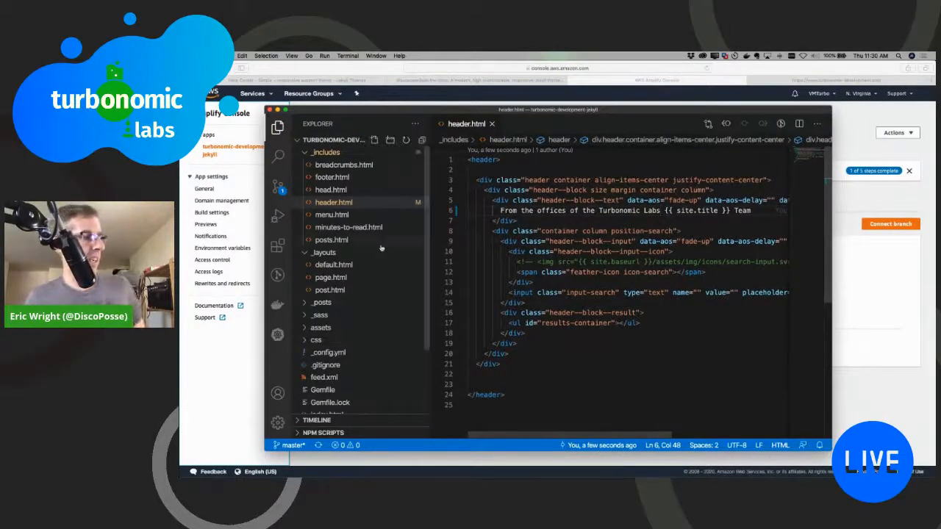
pyautogui.click(328, 353)
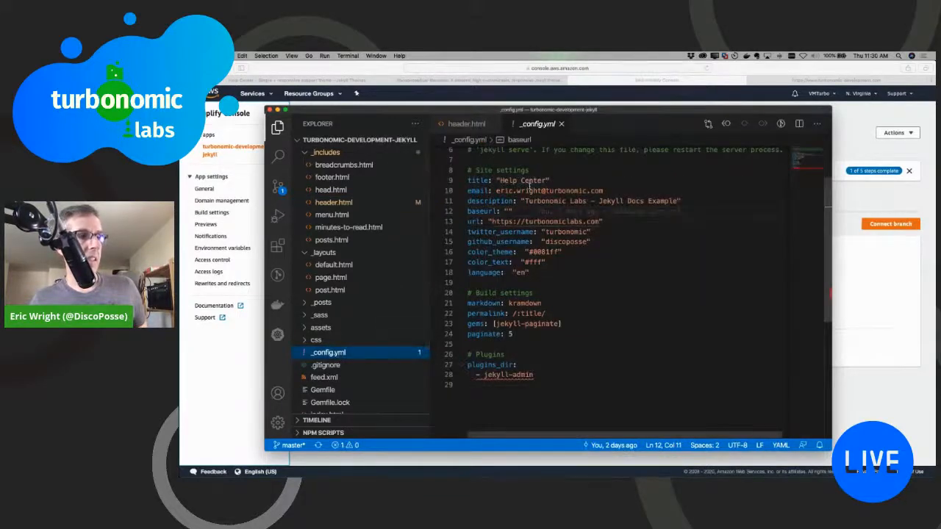
pyautogui.moveTo(500, 180); pyautogui.dragTo(548, 180)
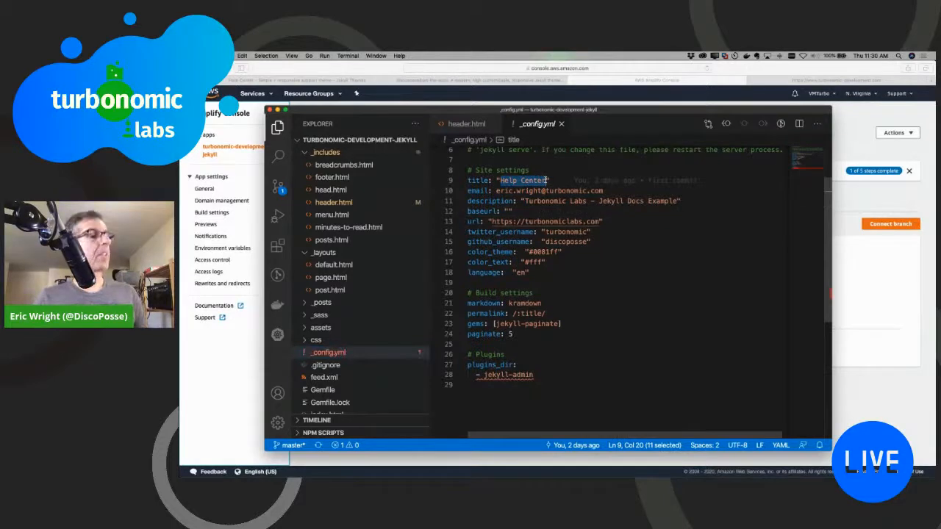
pyautogui.write('Wicked Great Support')
pyautogui.press('super+s')
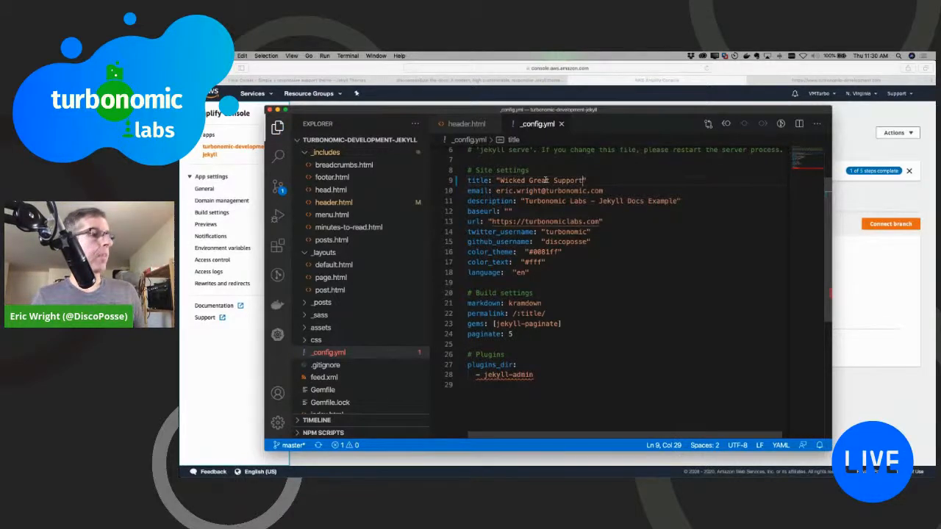
# Step: Switch to the terminal, check the repository's git status and enlarge the terminal text
pyautogui.press('super+Tab')
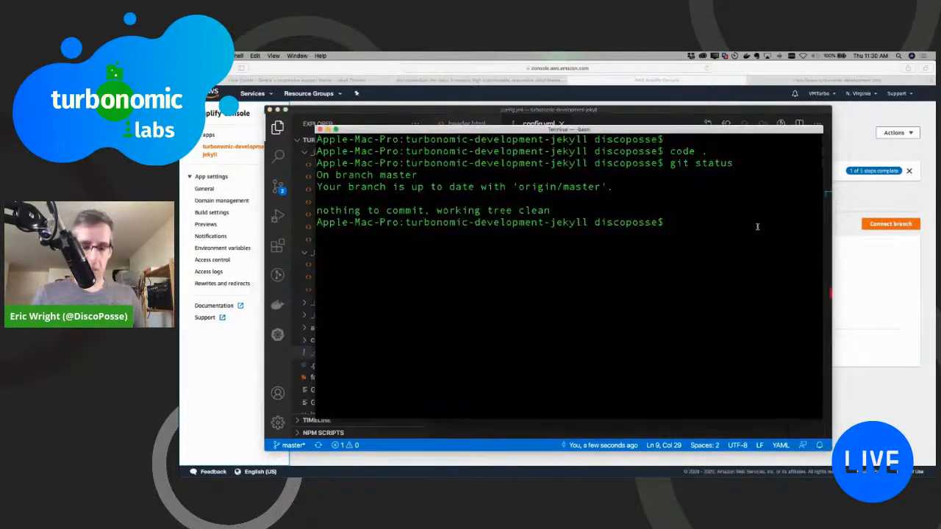
pyautogui.write('git status')
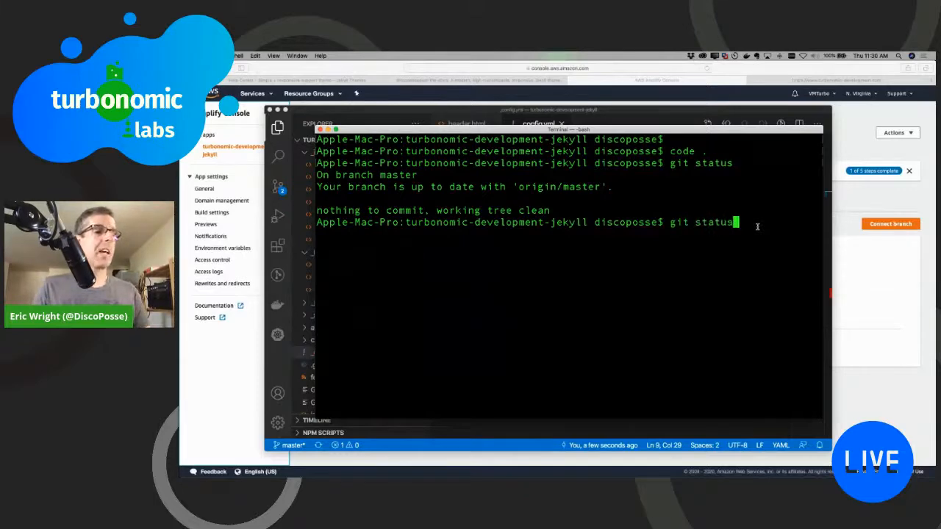
pyautogui.press('Return')
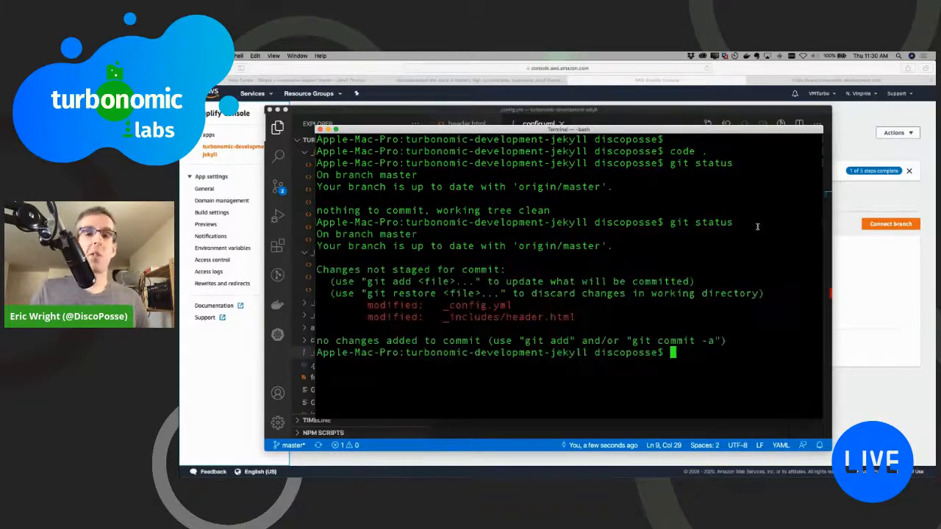
pyautogui.press('super+plus')
pyautogui.press('super+plus')
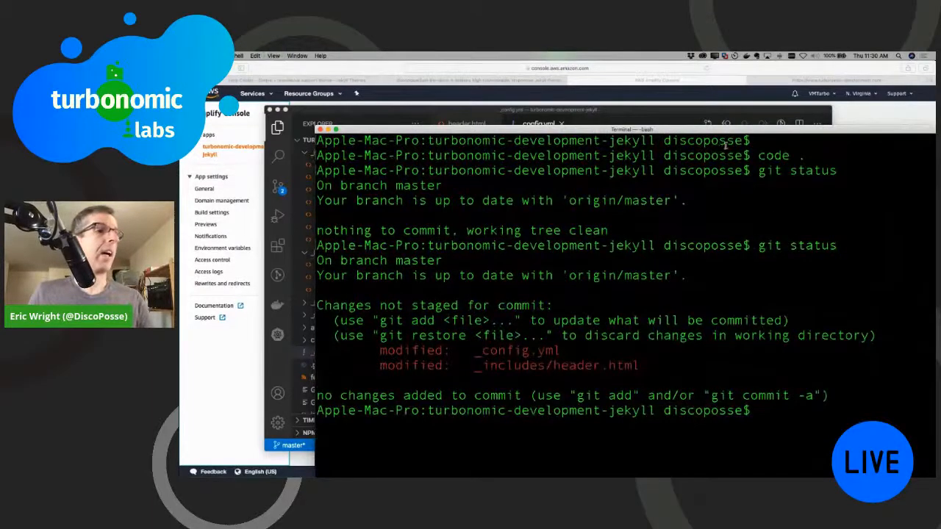
pyautogui.moveTo(713, 134); pyautogui.dragTo(643, 65)
# Step: Stage all changed files with git add * and commit them with the message "updating title"
pyautogui.write('git add *')
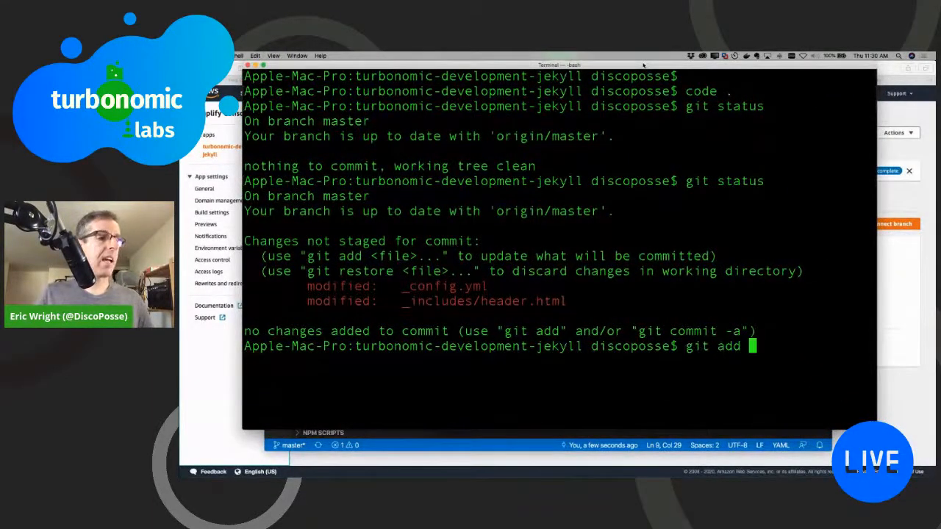
pyautogui.press('Return')
pyautogui.write('git com')
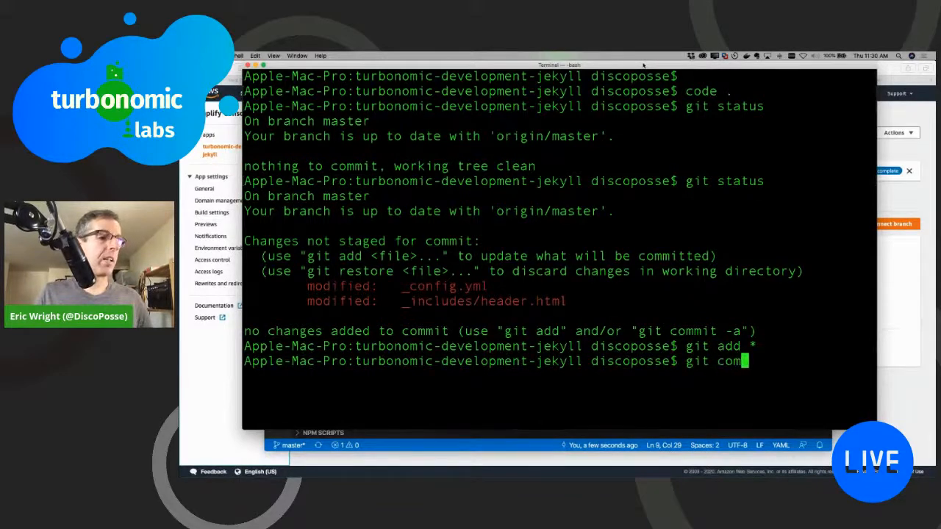
pyautogui.write('mit -')
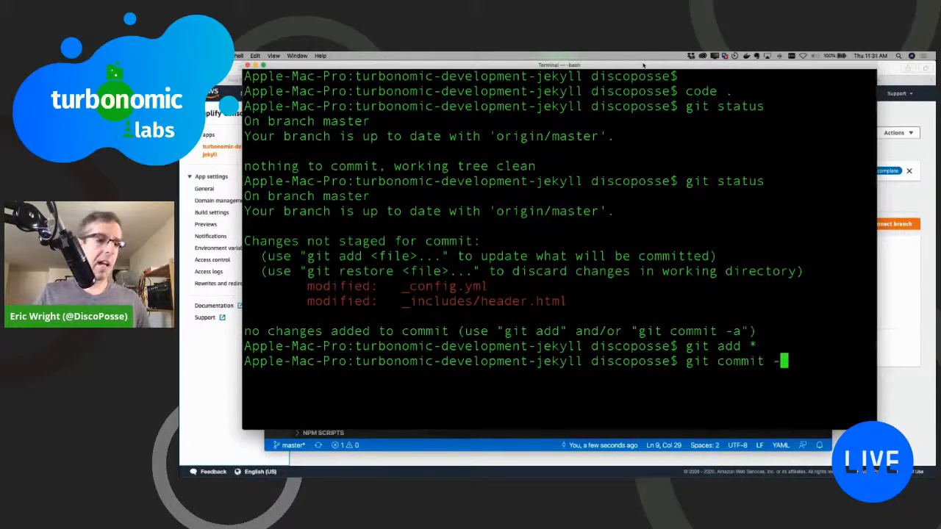
pyautogui.write('m "')
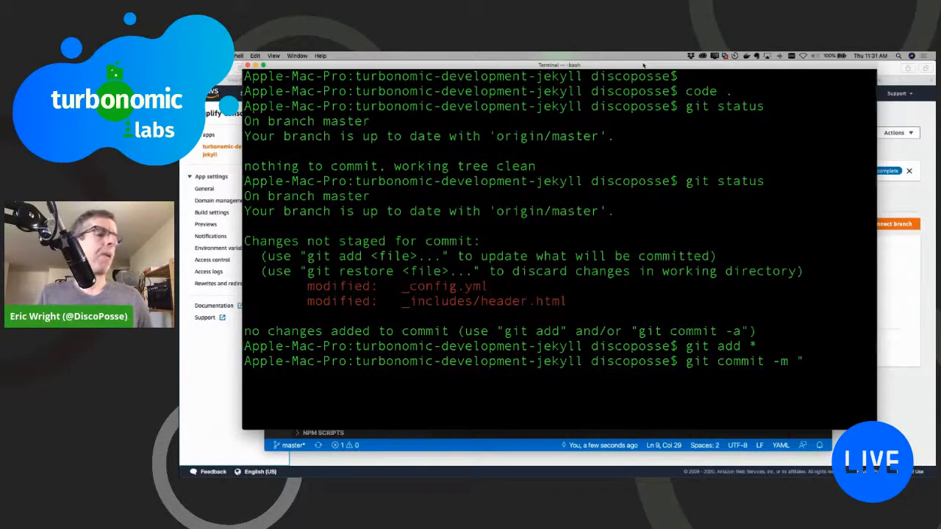
pyautogui.write('updating tim')
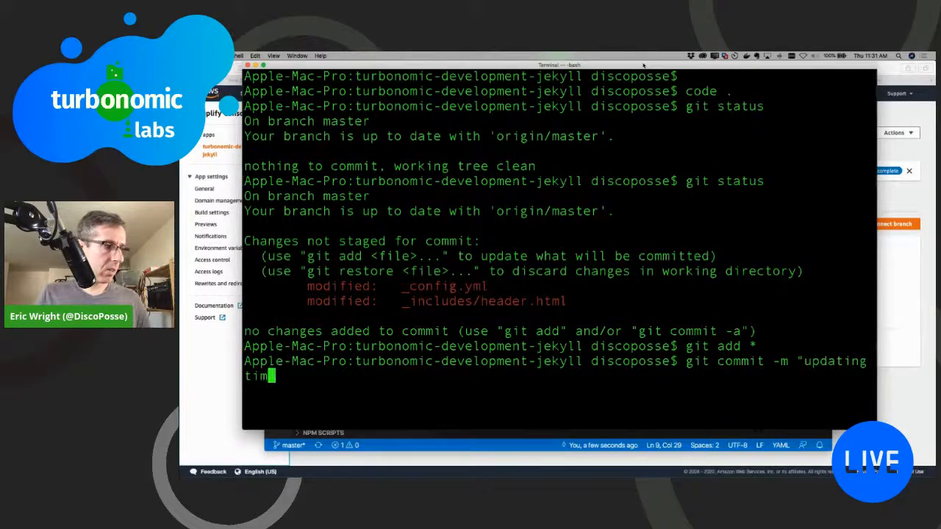
pyautogui.press('BackSpace')
pyautogui.write('tle')
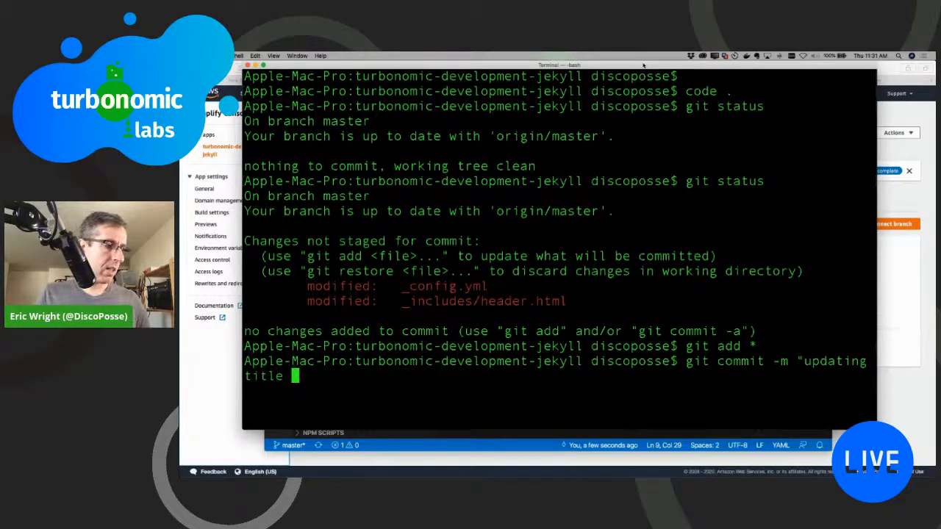
pyautogui.write('"')
pyautogui.press('Return')
# Step: Push the commit to the remote, switch to the browser and open the master branch's running build in the Amplify Console
pyautogui.write('git push')
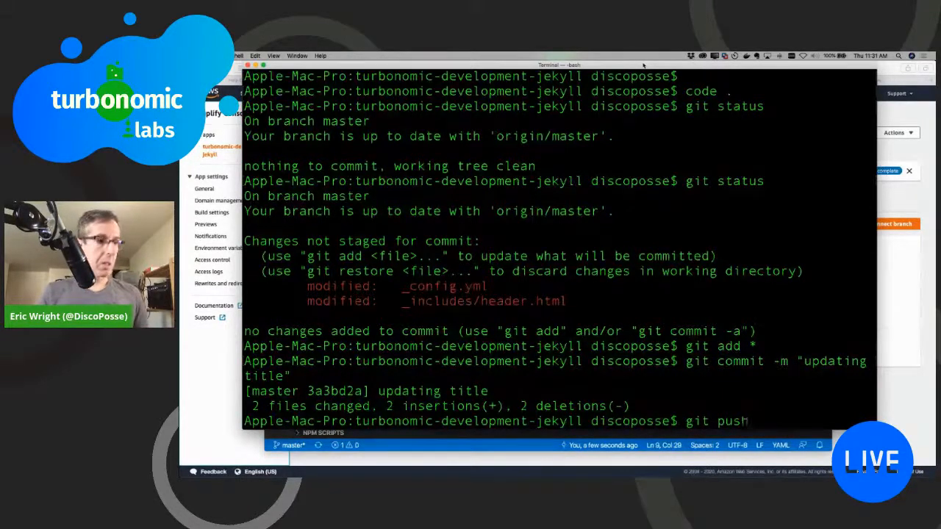
pyautogui.press('Return')
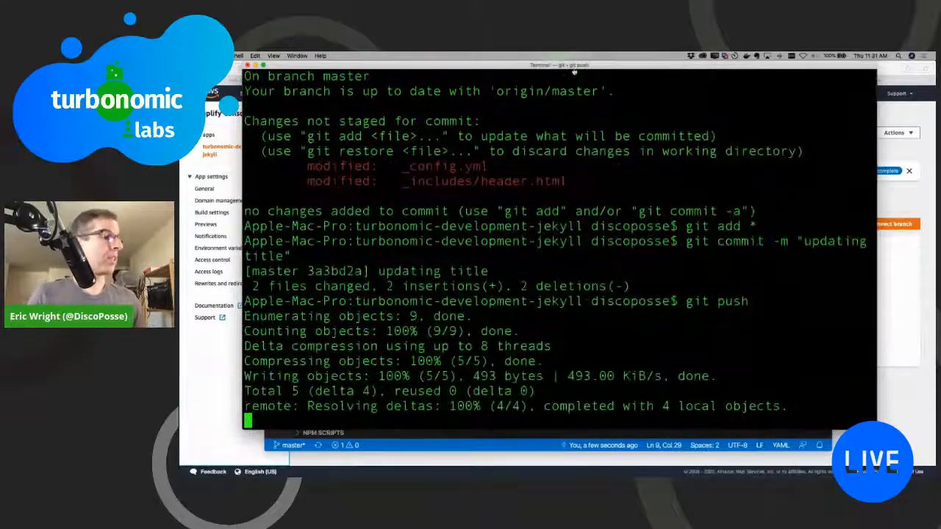
pyautogui.press('super+Tab')
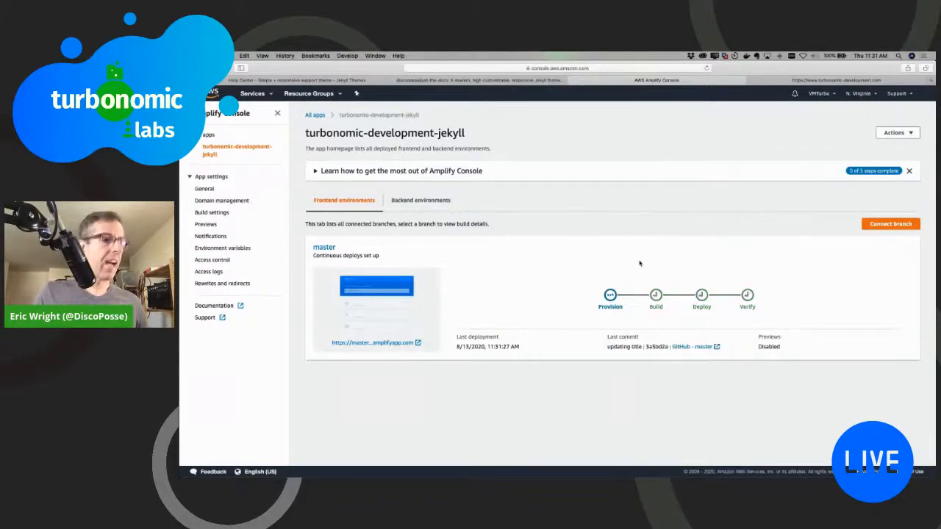
pyautogui.click(725, 295)
pyautogui.scroll(2, 723, 292)
pyautogui.hscroll(-2, 664, 287)
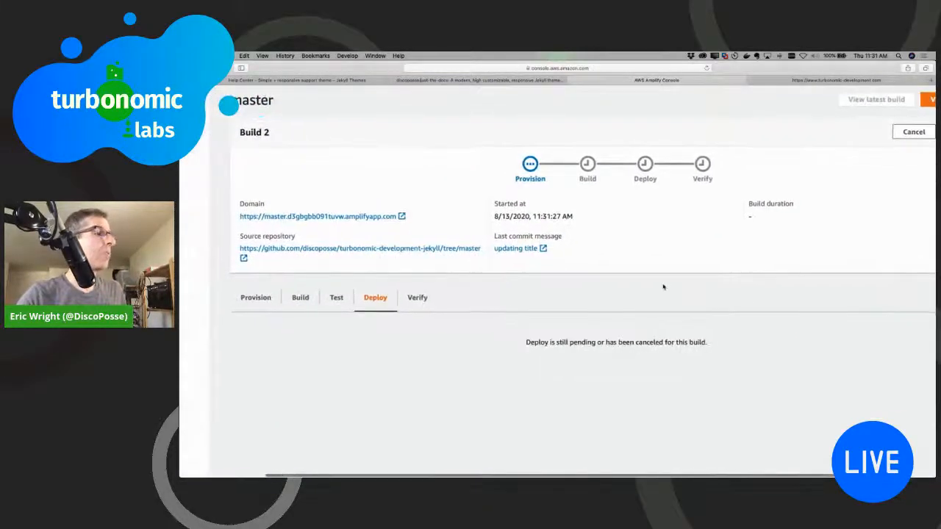
pyautogui.scroll(2, 612, 244)
pyautogui.scroll(1, 613, 244)
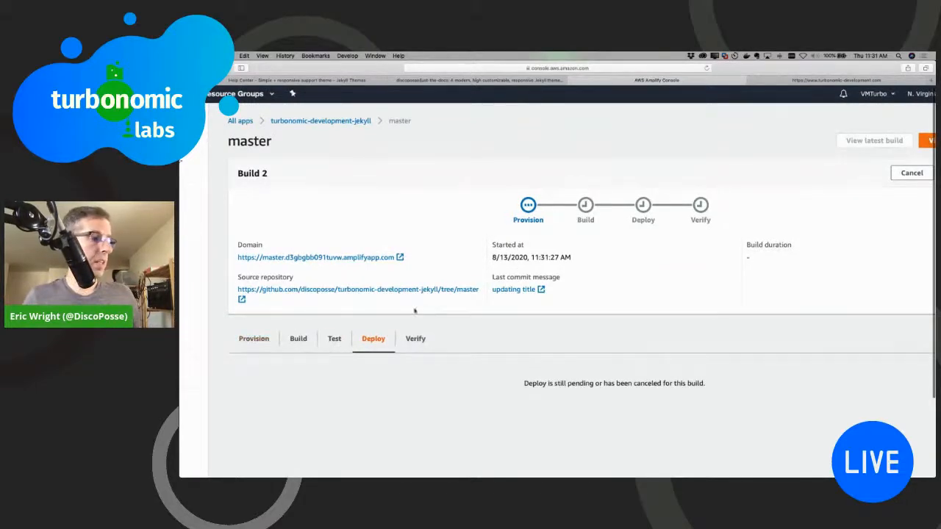
# Step: Refresh the Build 2 page at a wider view to check the progress of its stages
pyautogui.press('super+minus')
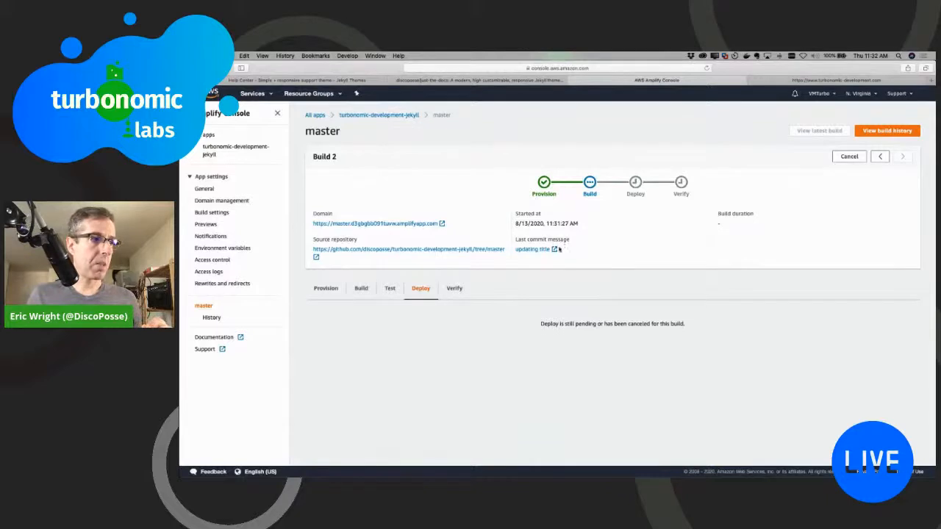
pyautogui.press('super+r')
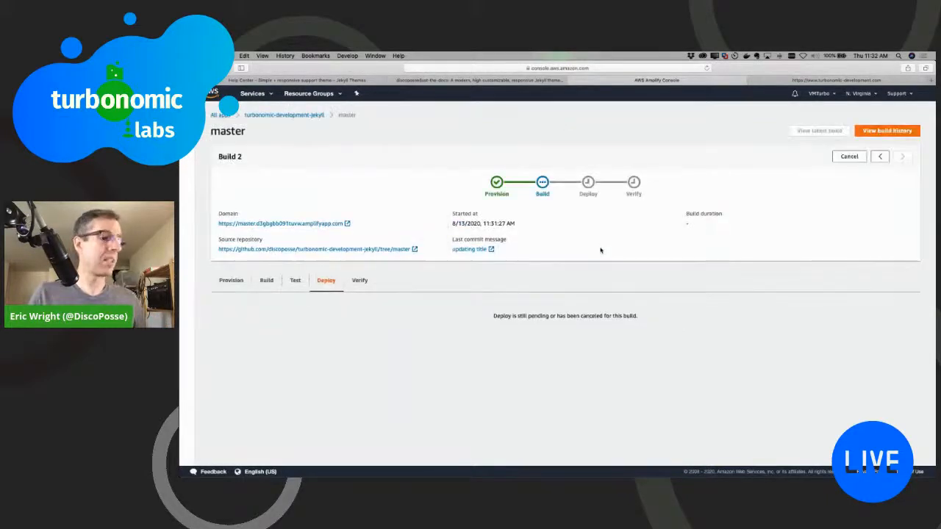
pyautogui.press('shift+super+backslash')
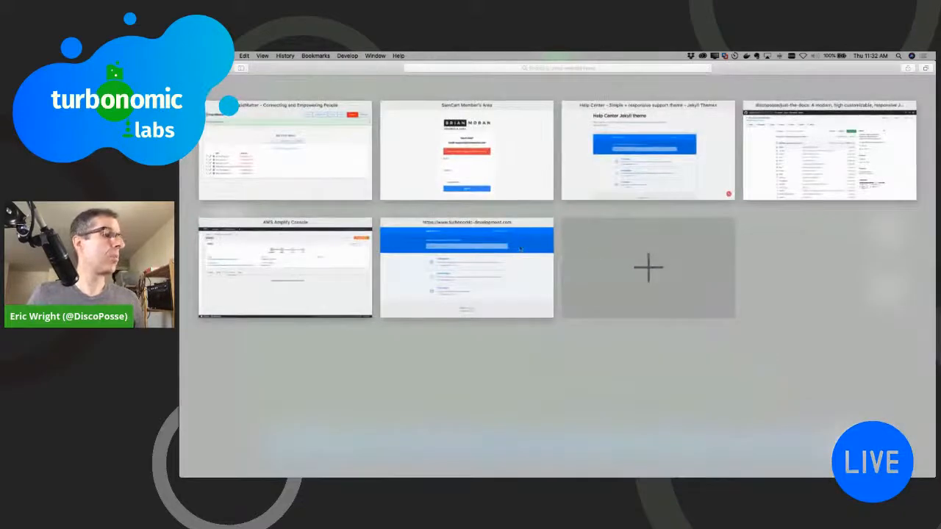
pyautogui.click(321, 271)
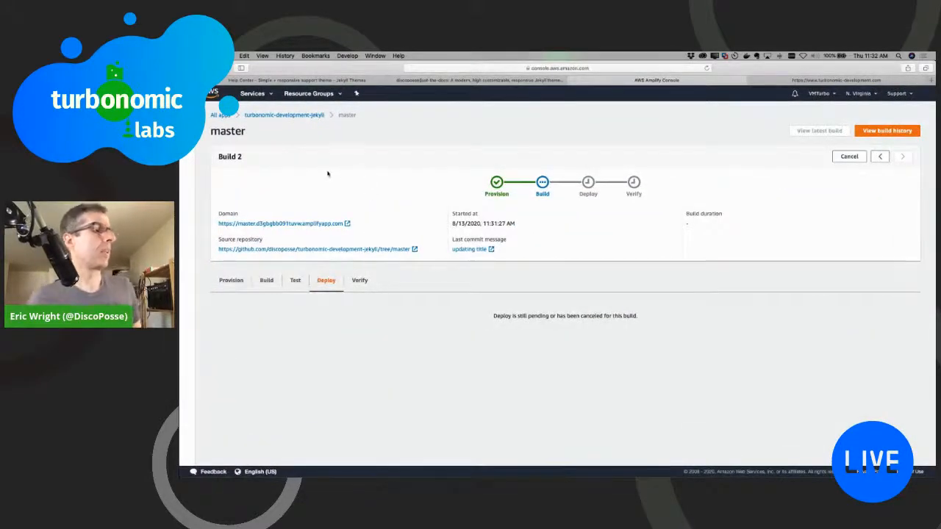
# Step: From all apps, review the domain management of the last turbonomic-development-jekyll app and return to open the first app of that name
pyautogui.click(195, 115)
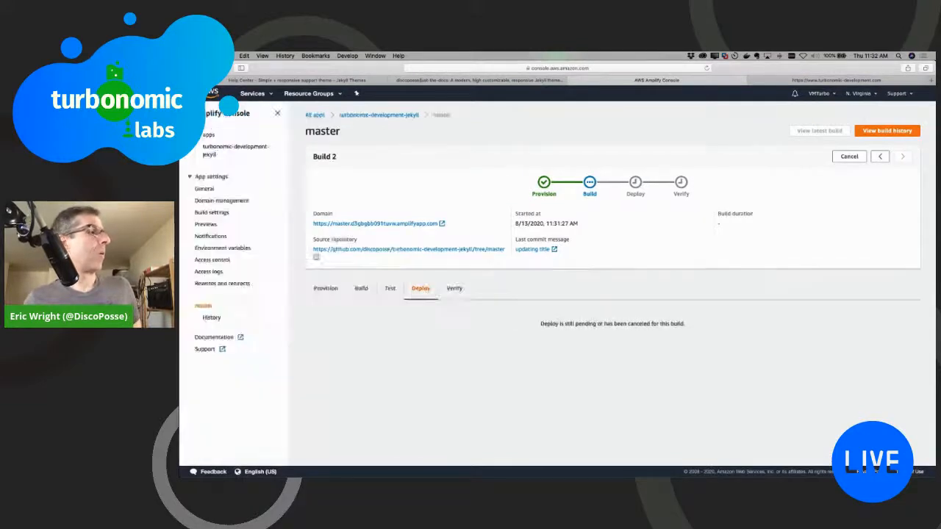
pyautogui.click(208, 137)
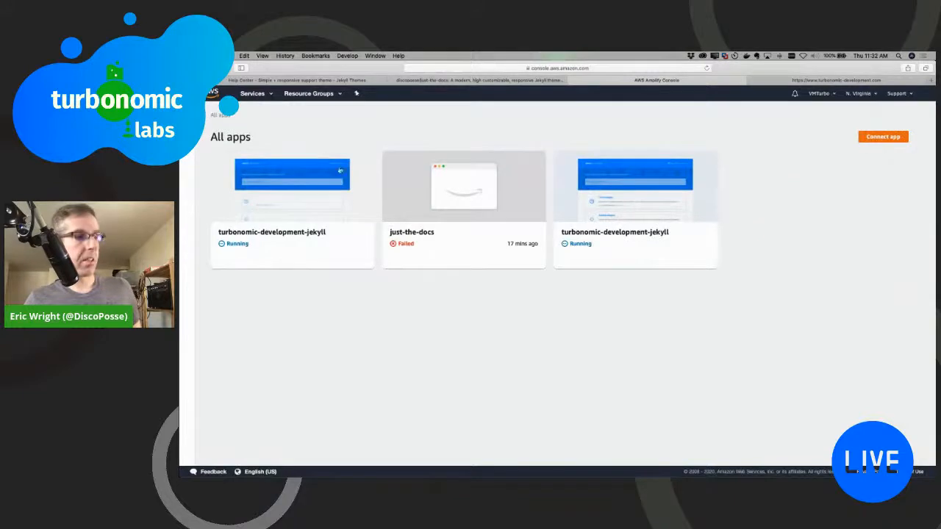
pyautogui.click(620, 202)
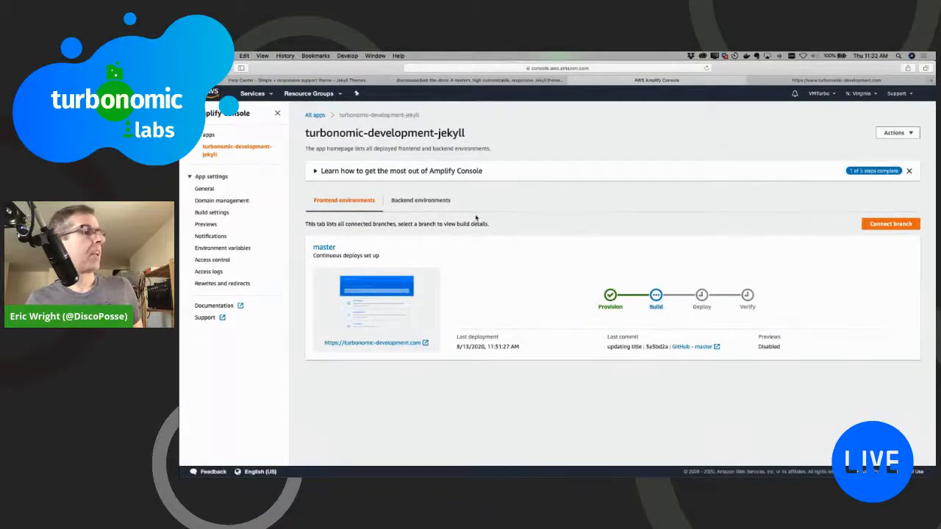
pyautogui.click(212, 201)
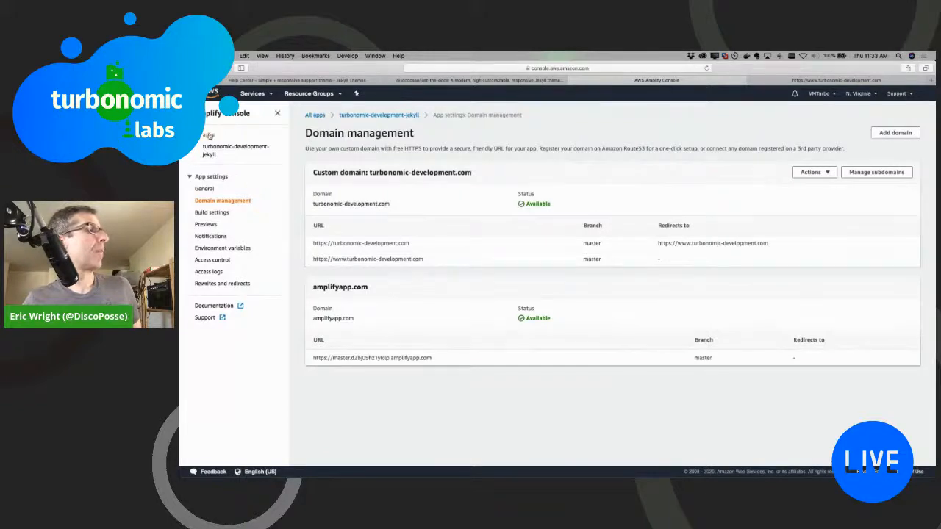
pyautogui.click(209, 136)
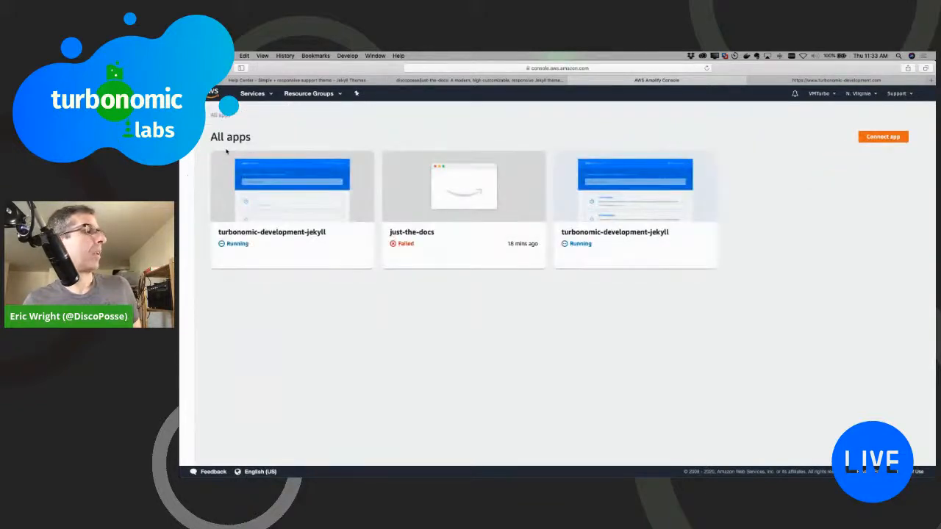
pyautogui.click(324, 200)
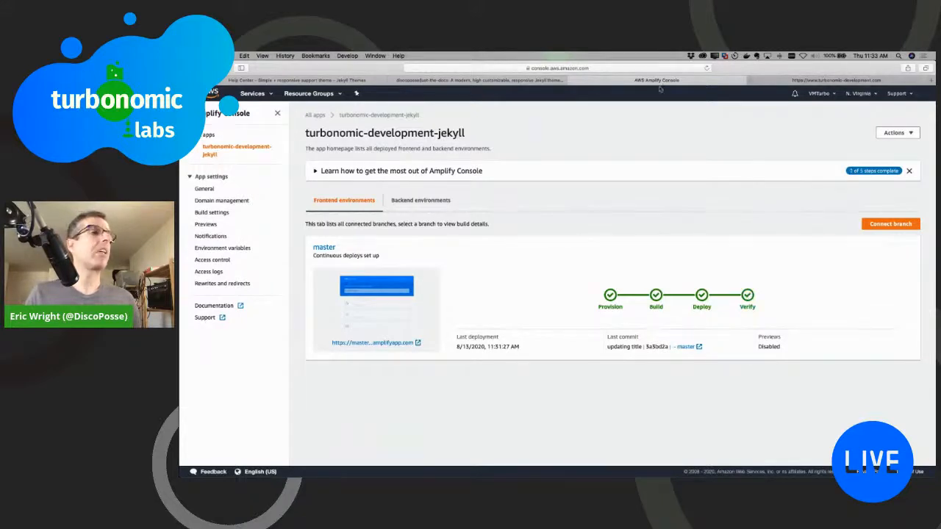
# Step: On GitHub, open the turbonomic-development-jekyll repository from the account's repositories and examine the latest commit's hash
pyautogui.click(464, 83)
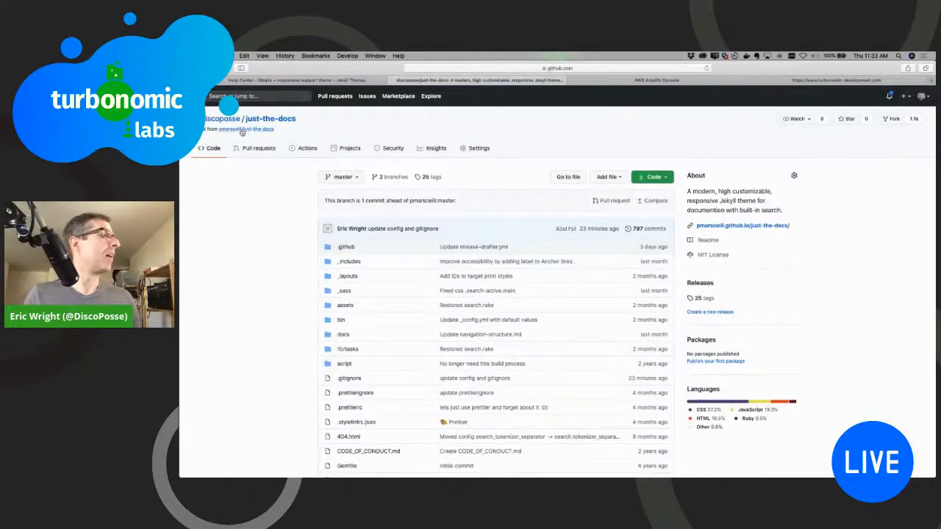
pyautogui.moveTo(228, 122)
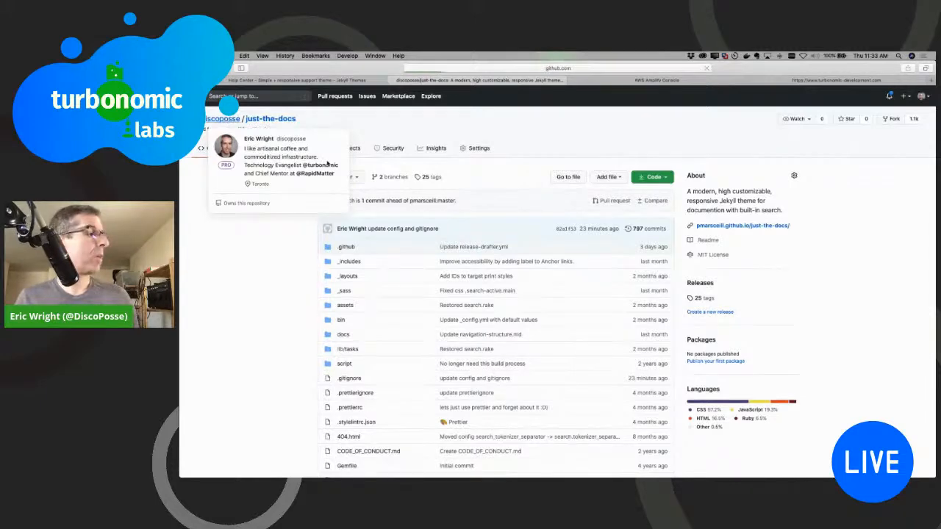
pyautogui.click(228, 122)
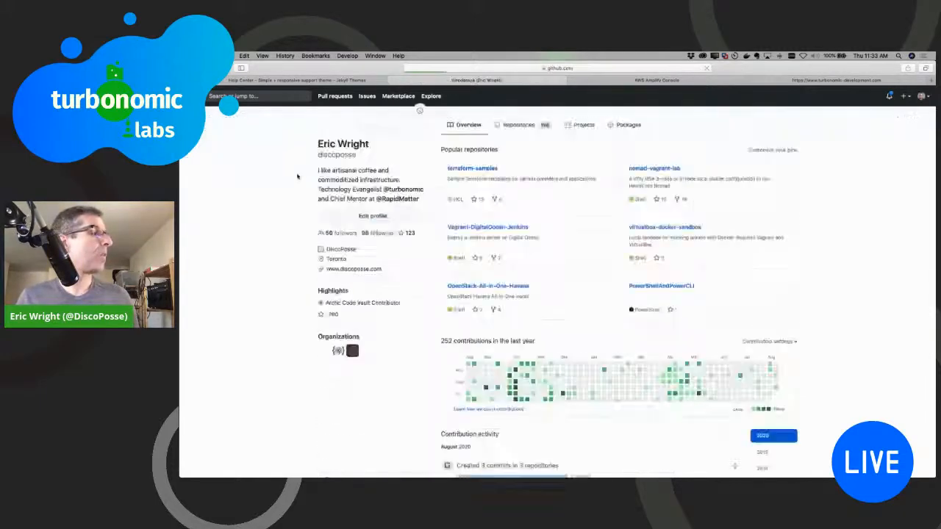
pyautogui.click(516, 127)
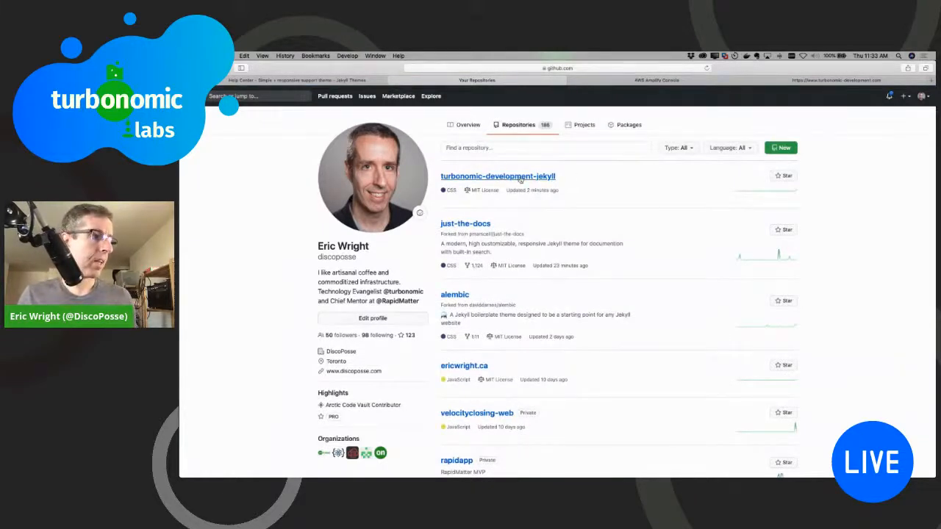
pyautogui.click(521, 178)
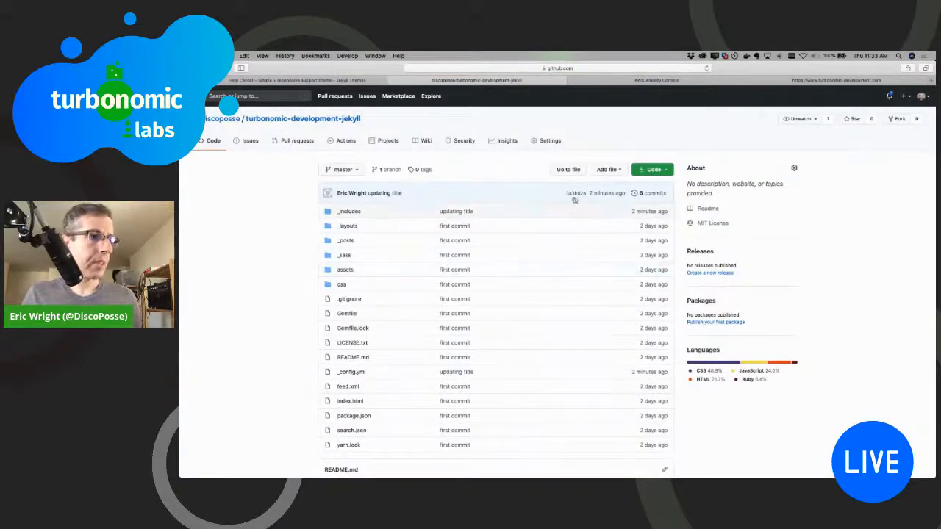
pyautogui.scroll(5, 578, 196)
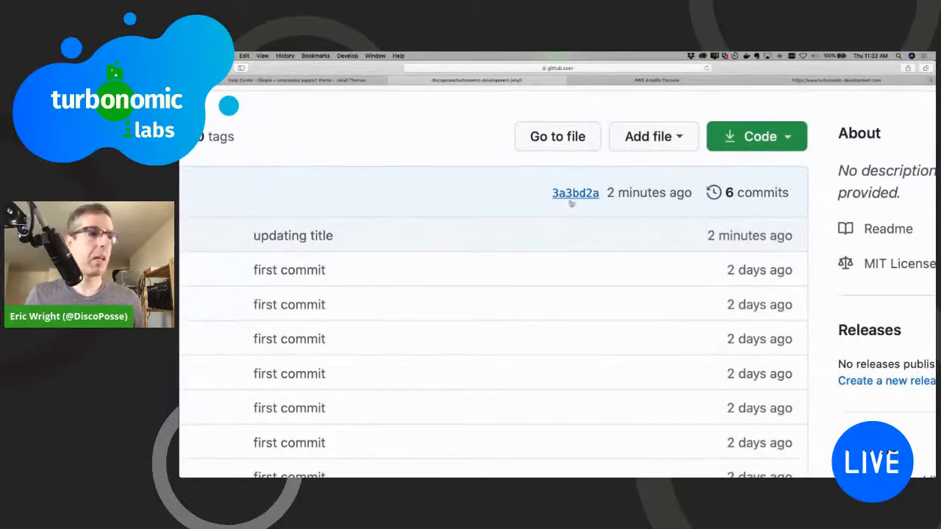
# Step: Back in the Amplify Console, compare the last commit's hash and message, and open its GitHub master link
pyautogui.click(652, 80)
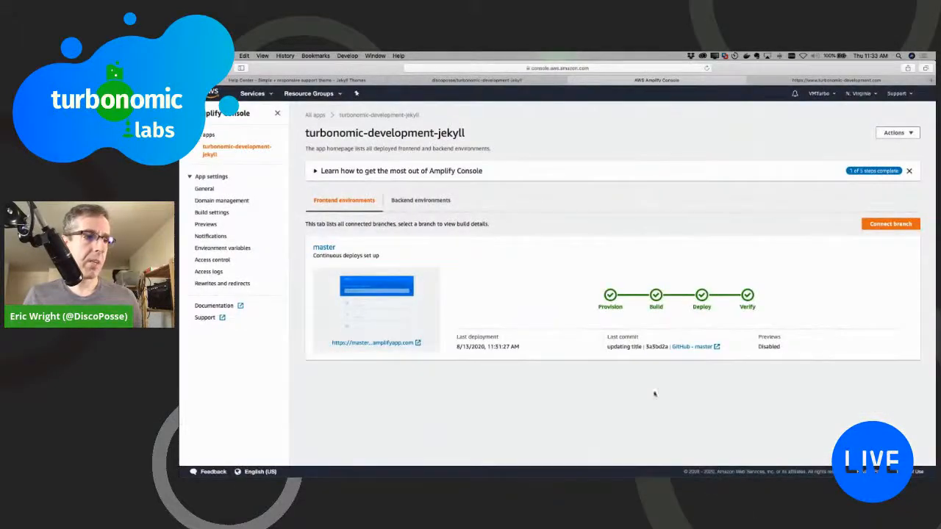
pyautogui.doubleClick(651, 348)
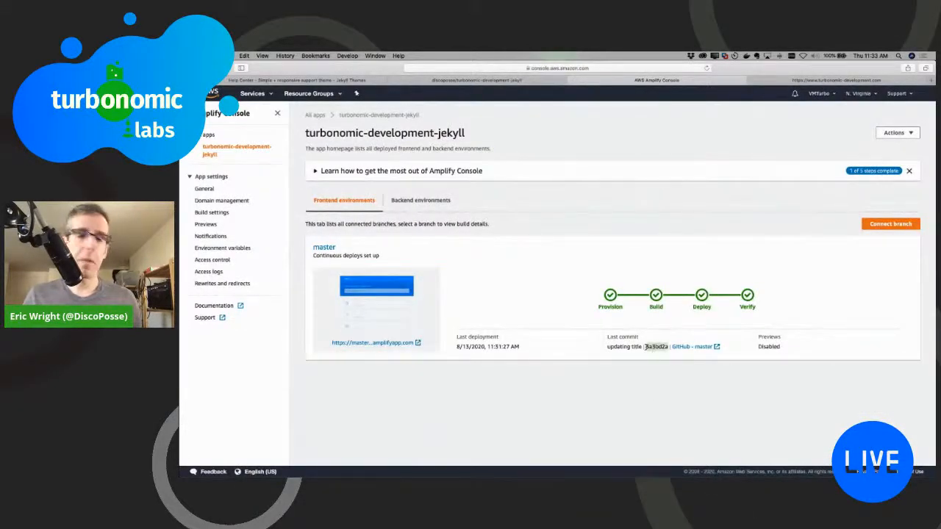
pyautogui.moveTo(608, 347); pyautogui.dragTo(643, 349)
pyautogui.click(639, 348)
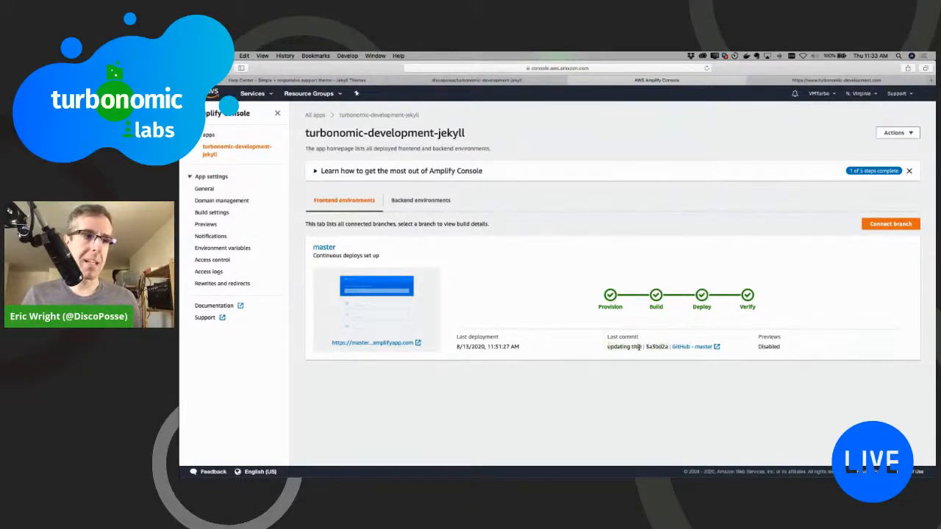
pyautogui.click(700, 347)
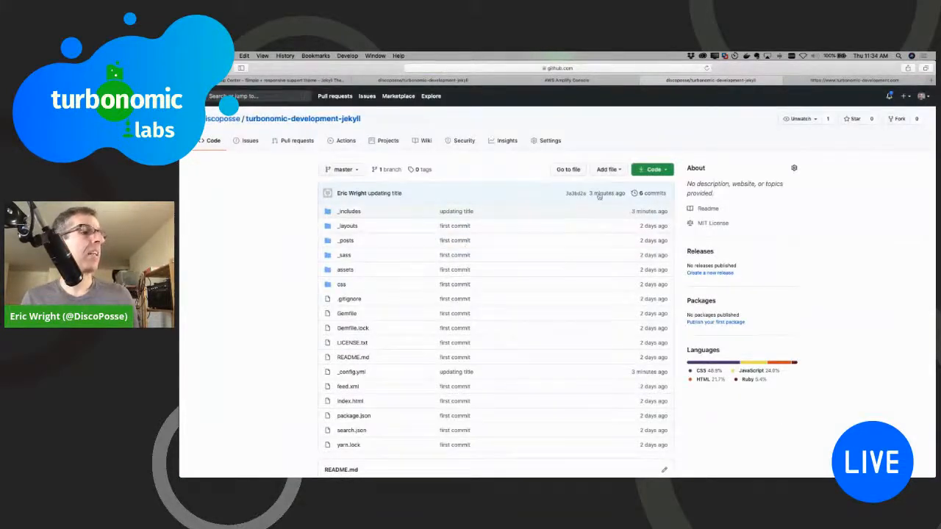
# Step: Close the GitHub repository page, then reload the live turbonomic-development.com site and examine its header and title text
pyautogui.click(644, 81)
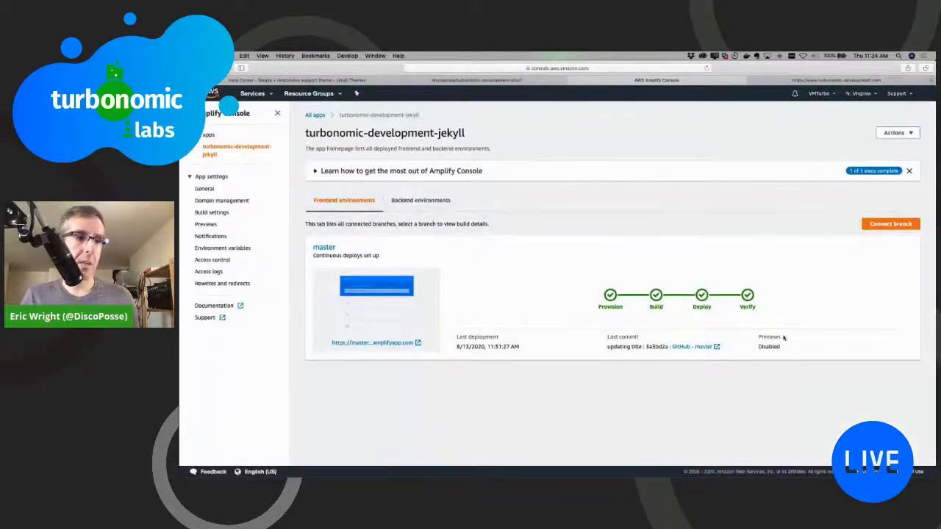
pyautogui.click(794, 79)
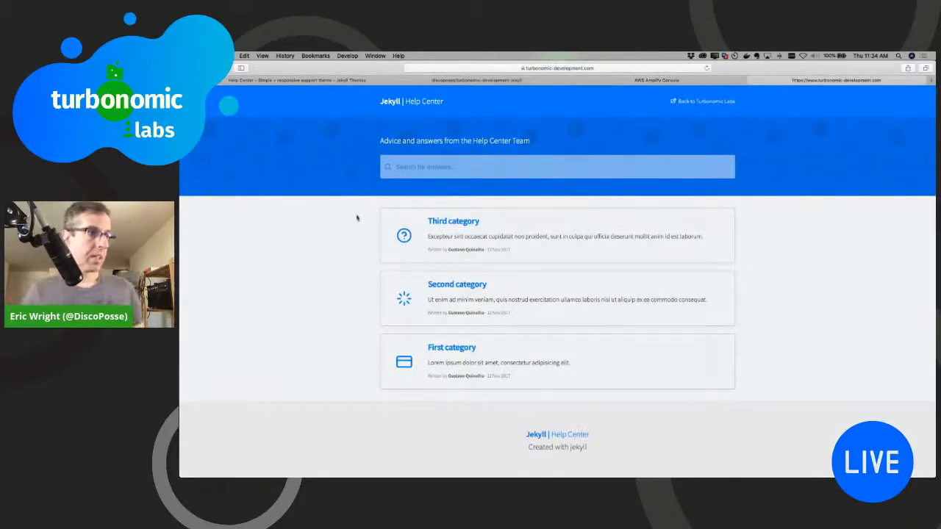
pyautogui.scroll(5, 358, 218)
pyautogui.scroll(3, 358, 218)
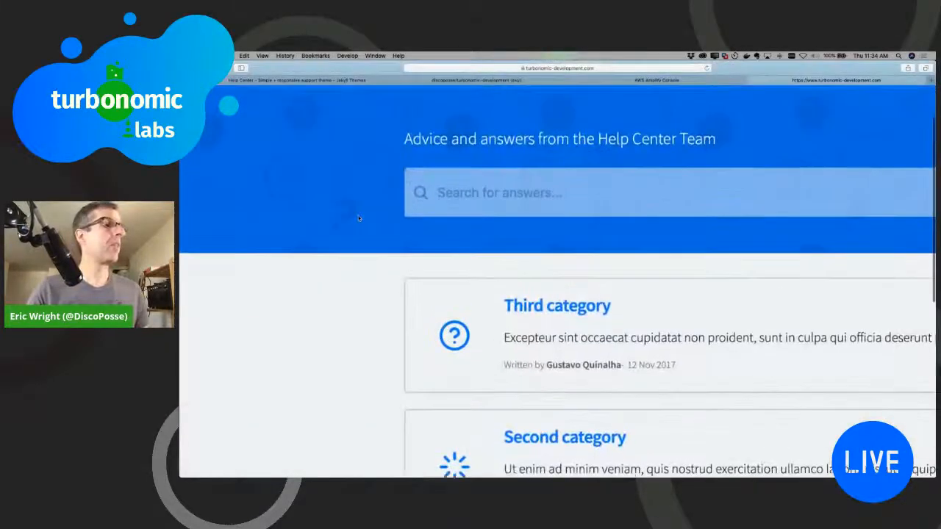
pyautogui.press('super+r')
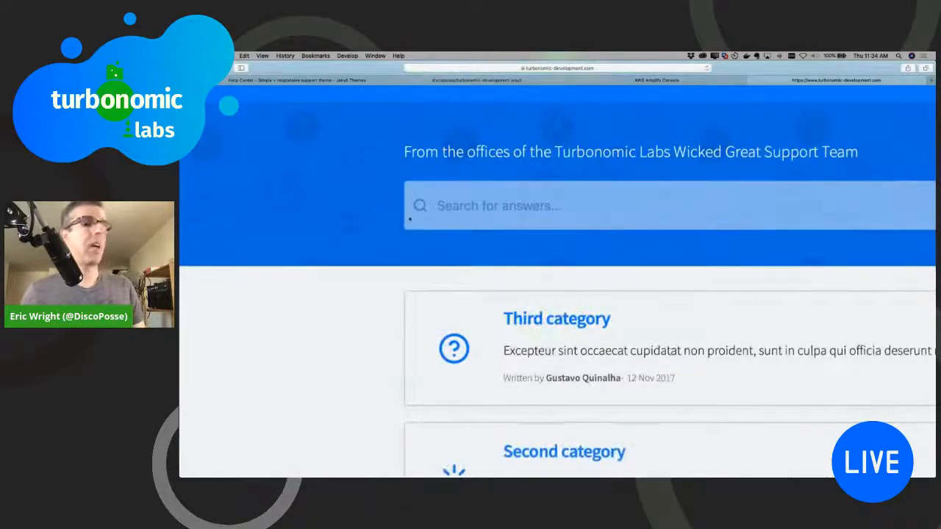
pyautogui.hscroll(1, 409, 219)
pyautogui.hscroll(2, 409, 219)
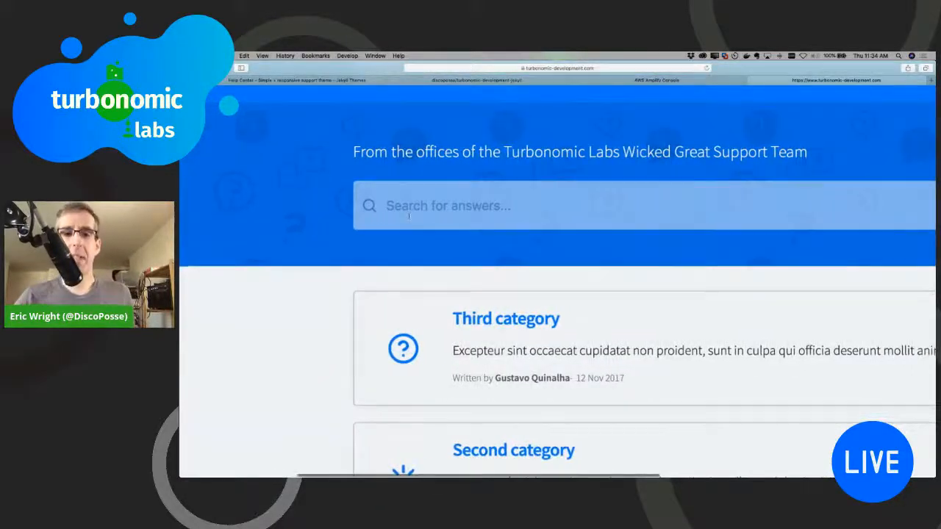
pyautogui.scroll(-2, 410, 216)
pyautogui.scroll(4, 410, 216)
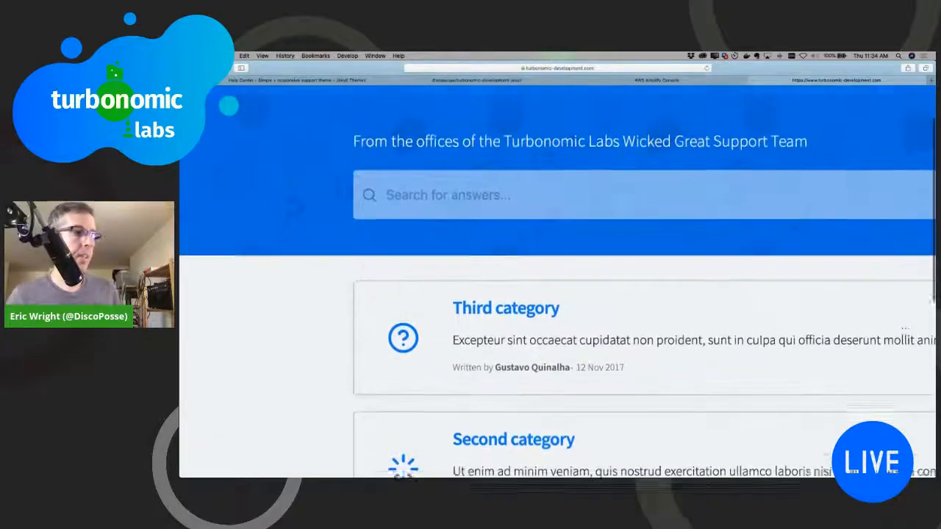
pyautogui.scroll(-5, 410, 217)
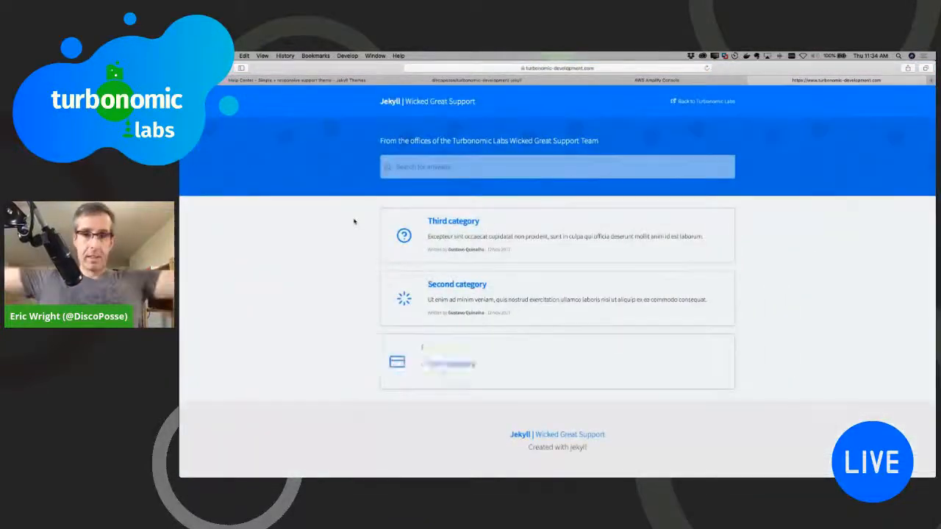
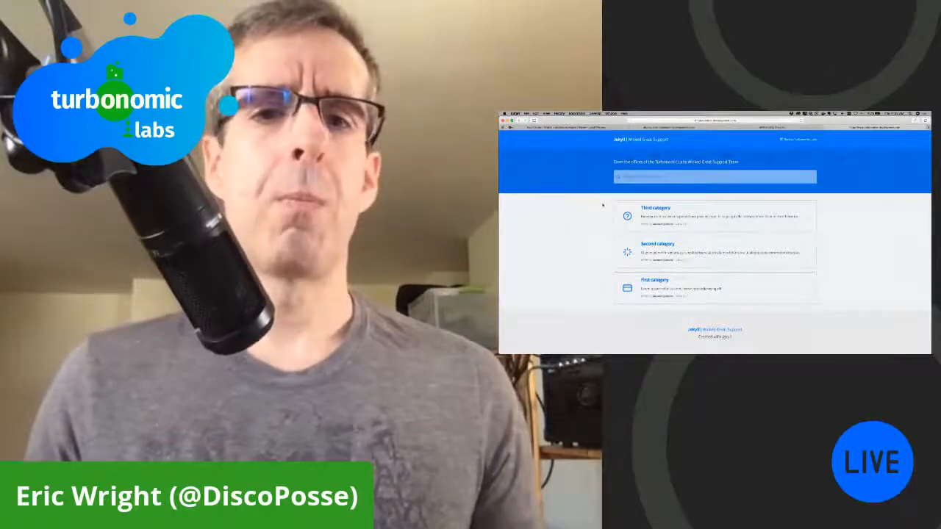
# Step: Return to the Help Center Jekyll theme page, open the Jekyll Themes home directory and look over its portfolio themes
pyautogui.click(581, 128)
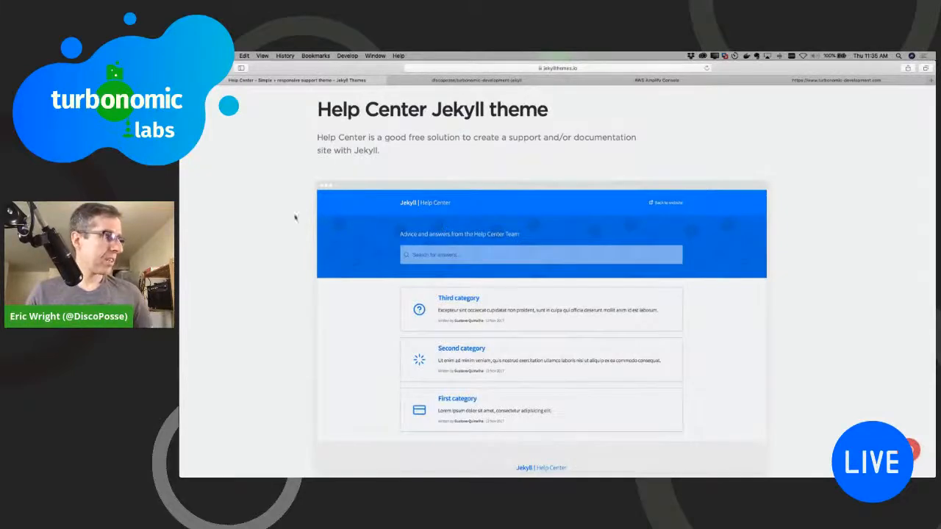
pyautogui.scroll(2, 456, 234)
pyautogui.click(345, 111)
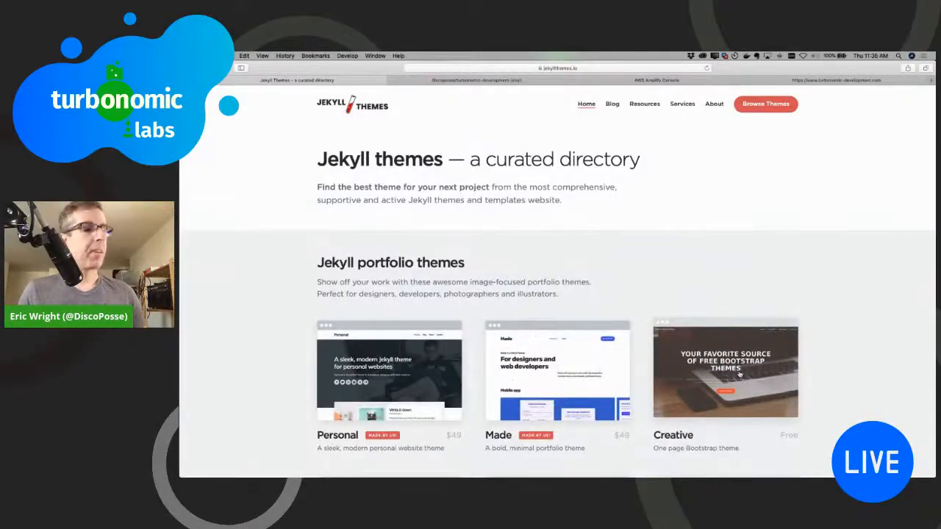
pyautogui.scroll(-2, 742, 377)
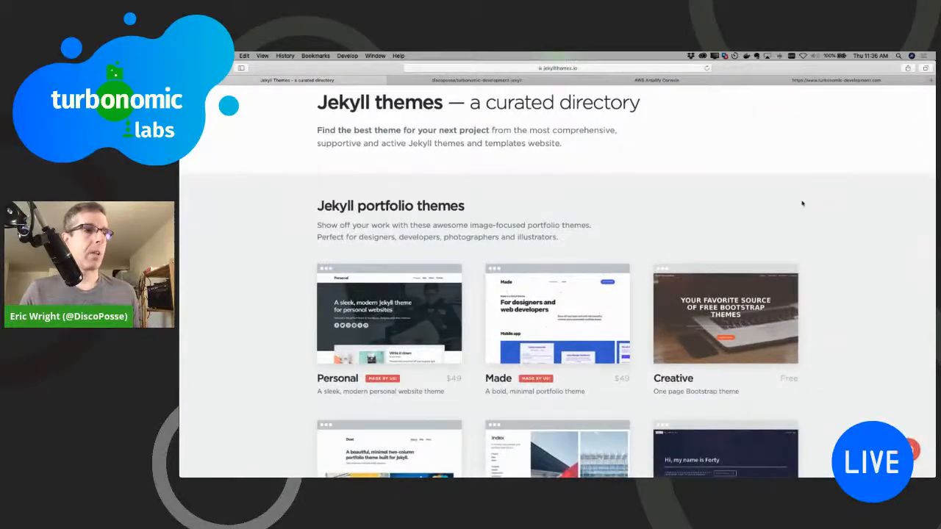
# Step: Open the site owner's personal .ca portfolio website in a new browser tab and look over its home page
pyautogui.click(932, 81)
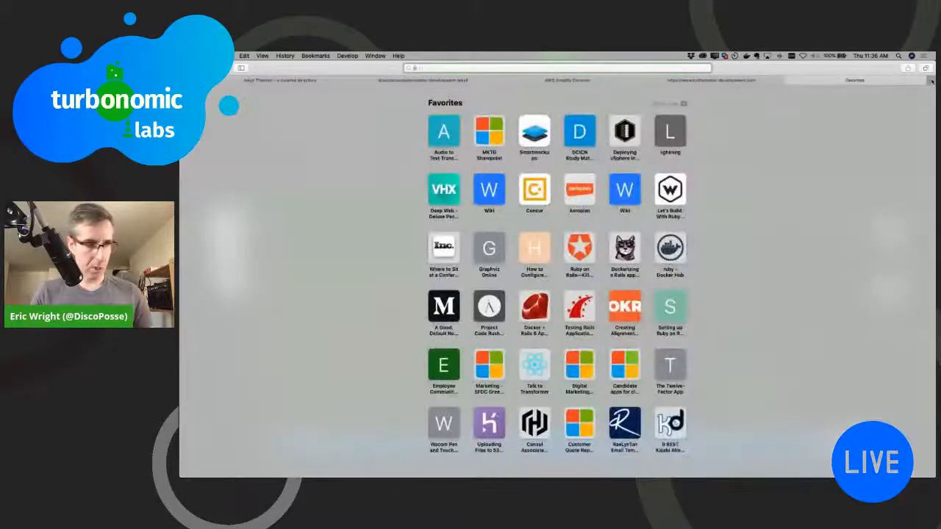
pyautogui.write('ericwright.ca')
pyautogui.press('Return')
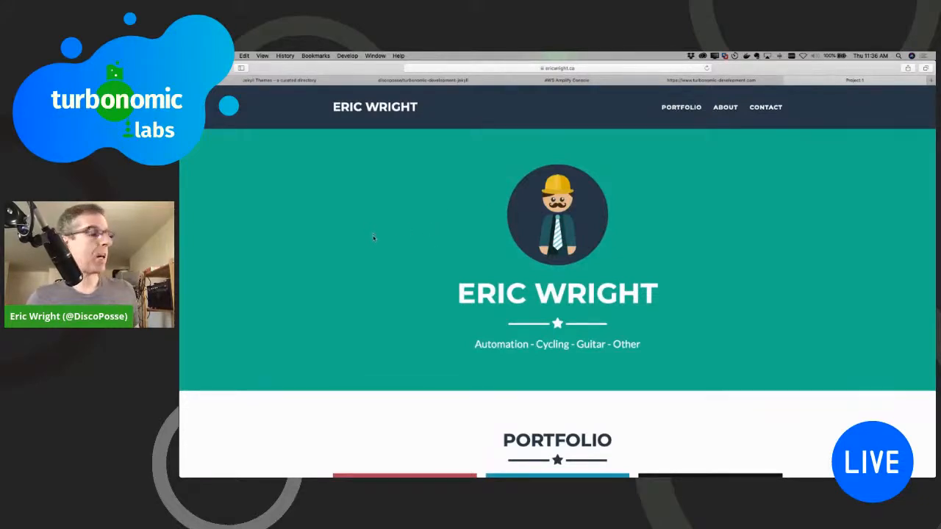
pyautogui.scroll(-1, 373, 237)
pyautogui.scroll(-5, 382, 241)
pyautogui.scroll(5, 396, 246)
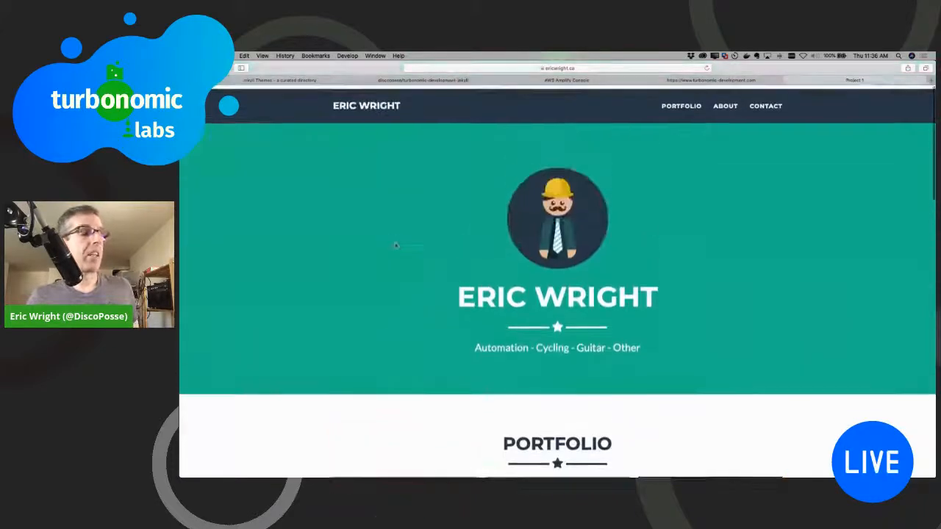